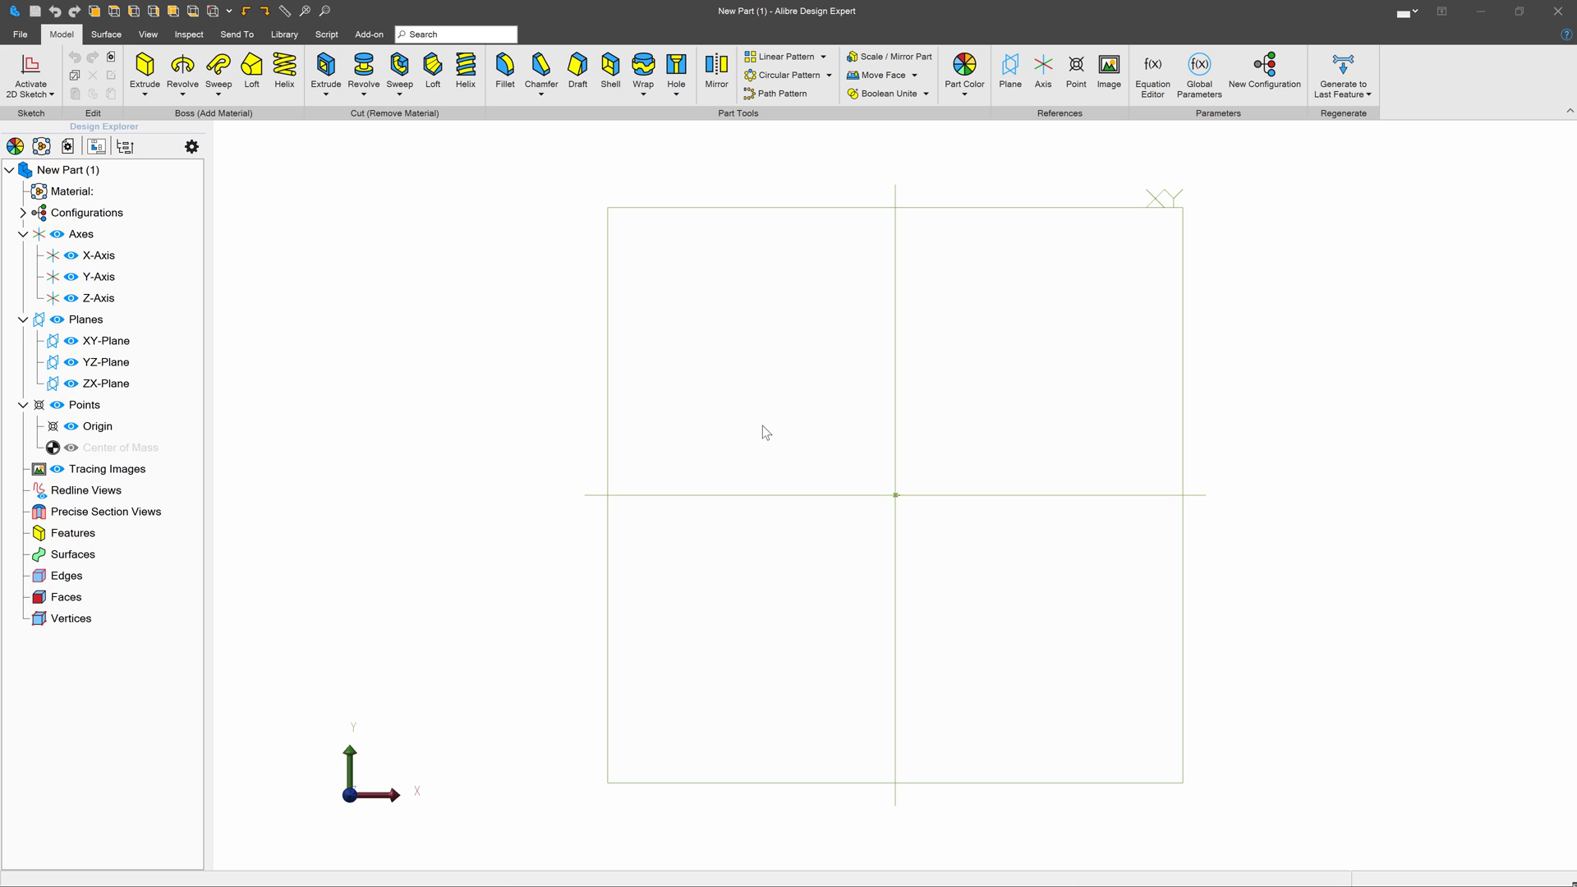
Start a 3D sketch in the new part.
{"action": "middle_click_drag", "start_coordinate": [903, 495], "coordinate": [904, 560]}
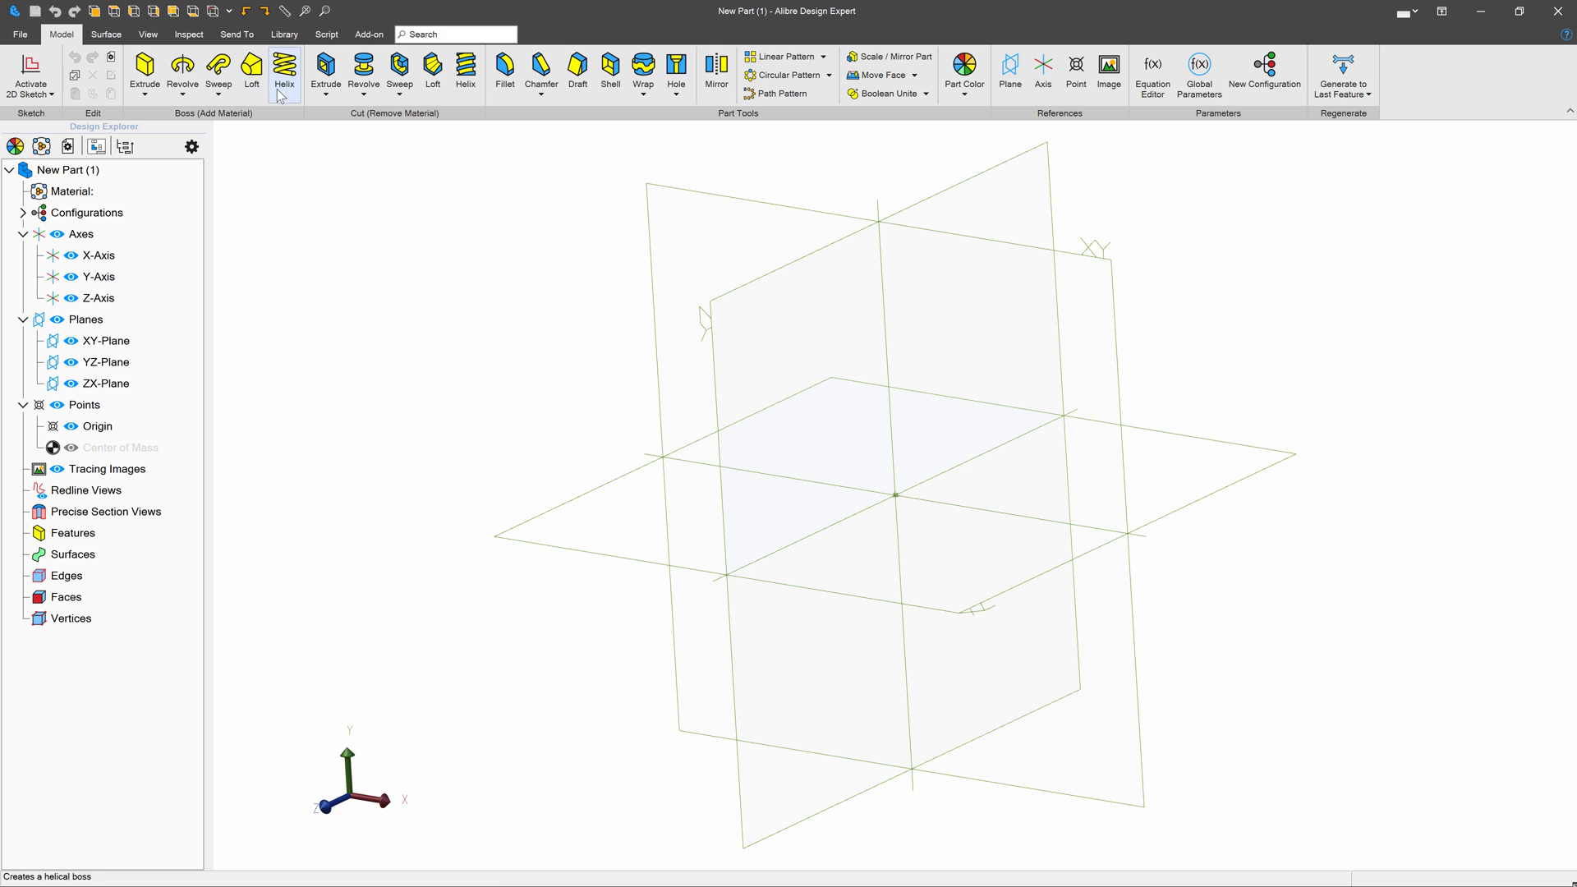
{"action": "left_click", "coordinate": [32, 90]}
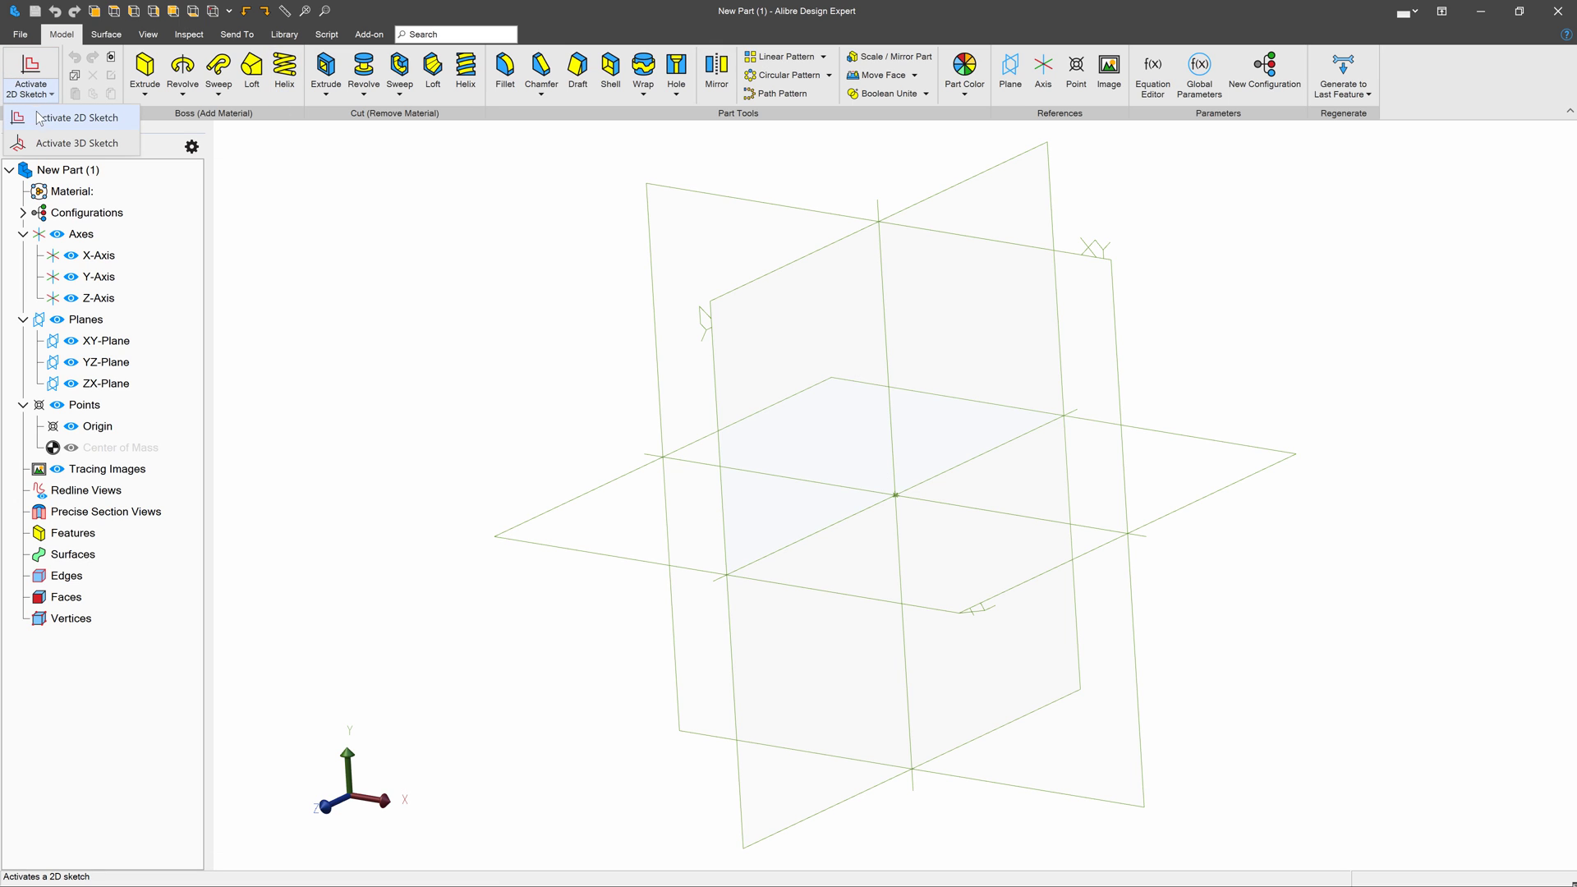
{"action": "left_click", "coordinate": [47, 141]}
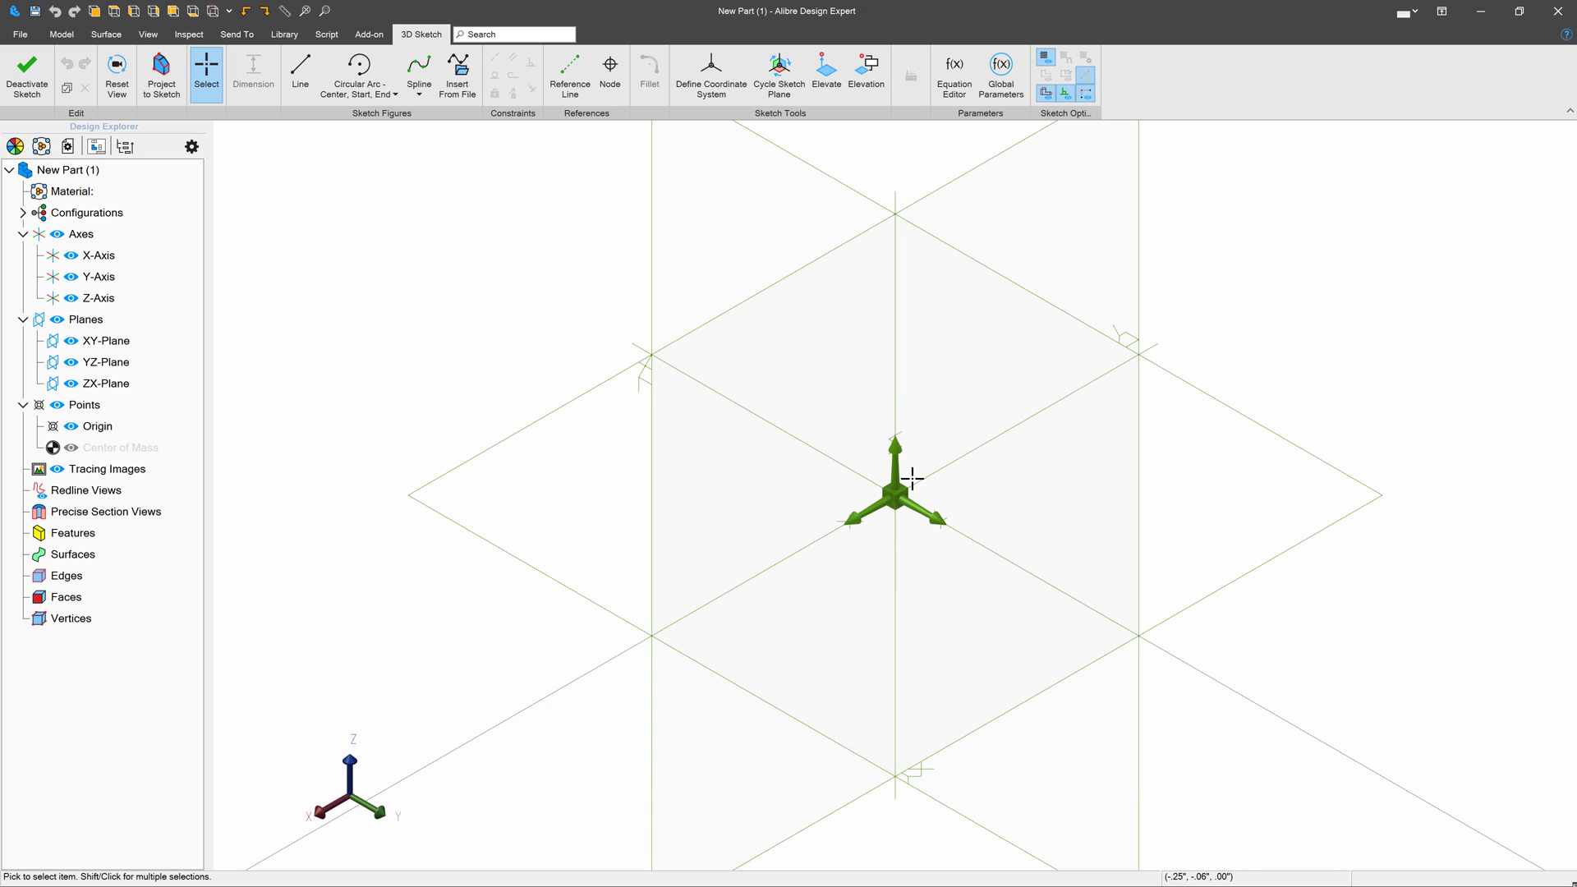
Sketch two connected trial lines near the origin on the XY plane, and delete them.
{"action": "left_click", "coordinate": [300, 70]}
{"action": "left_click", "coordinate": [704, 570]}
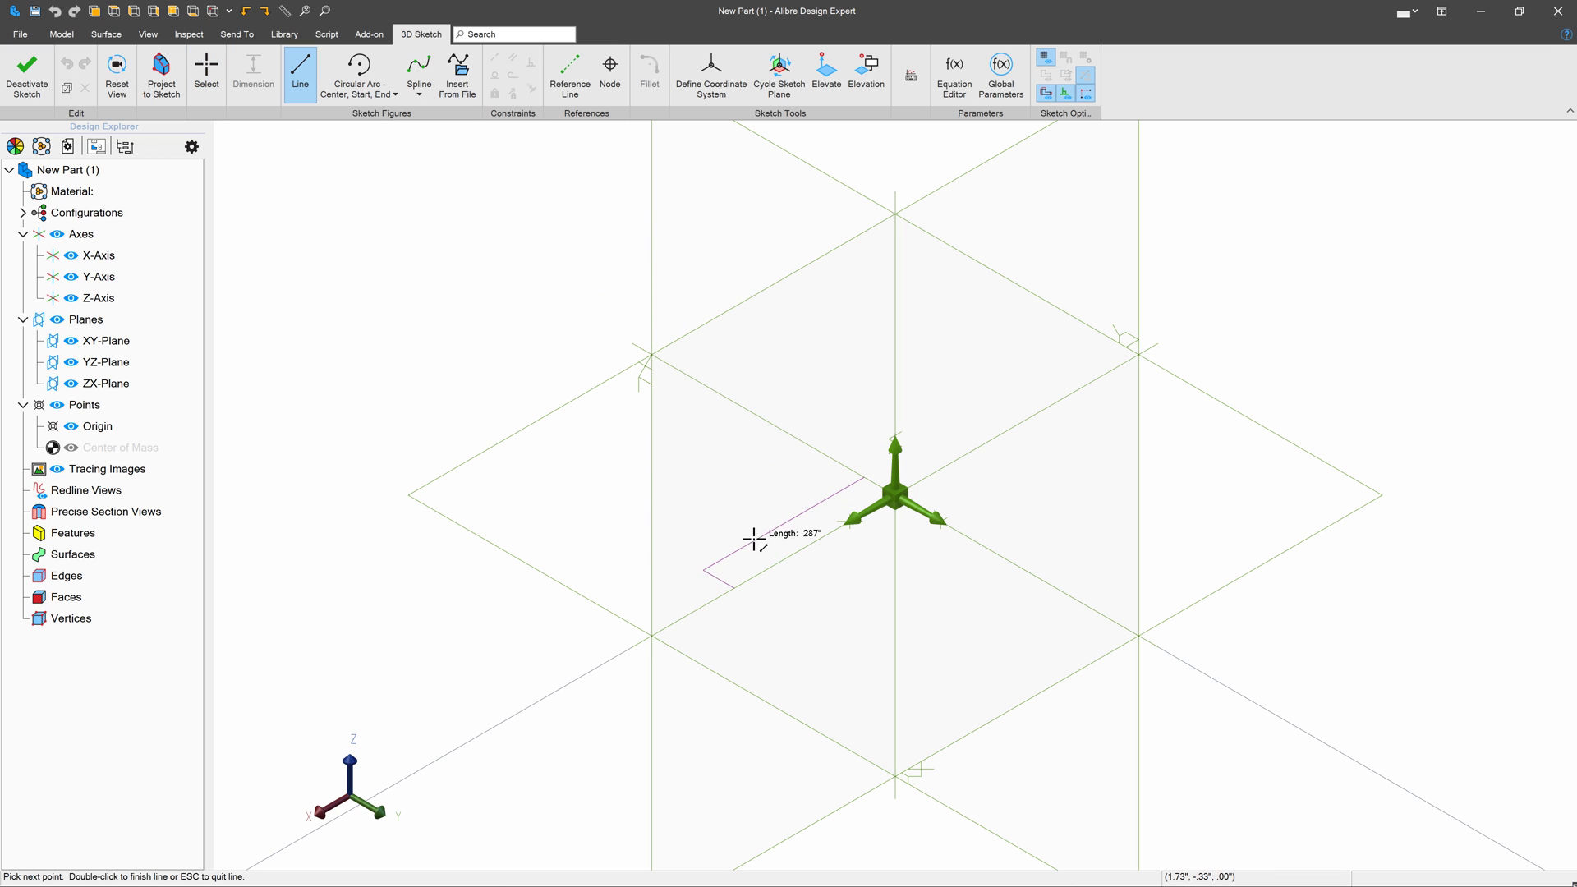
{"action": "left_click", "coordinate": [992, 300]}
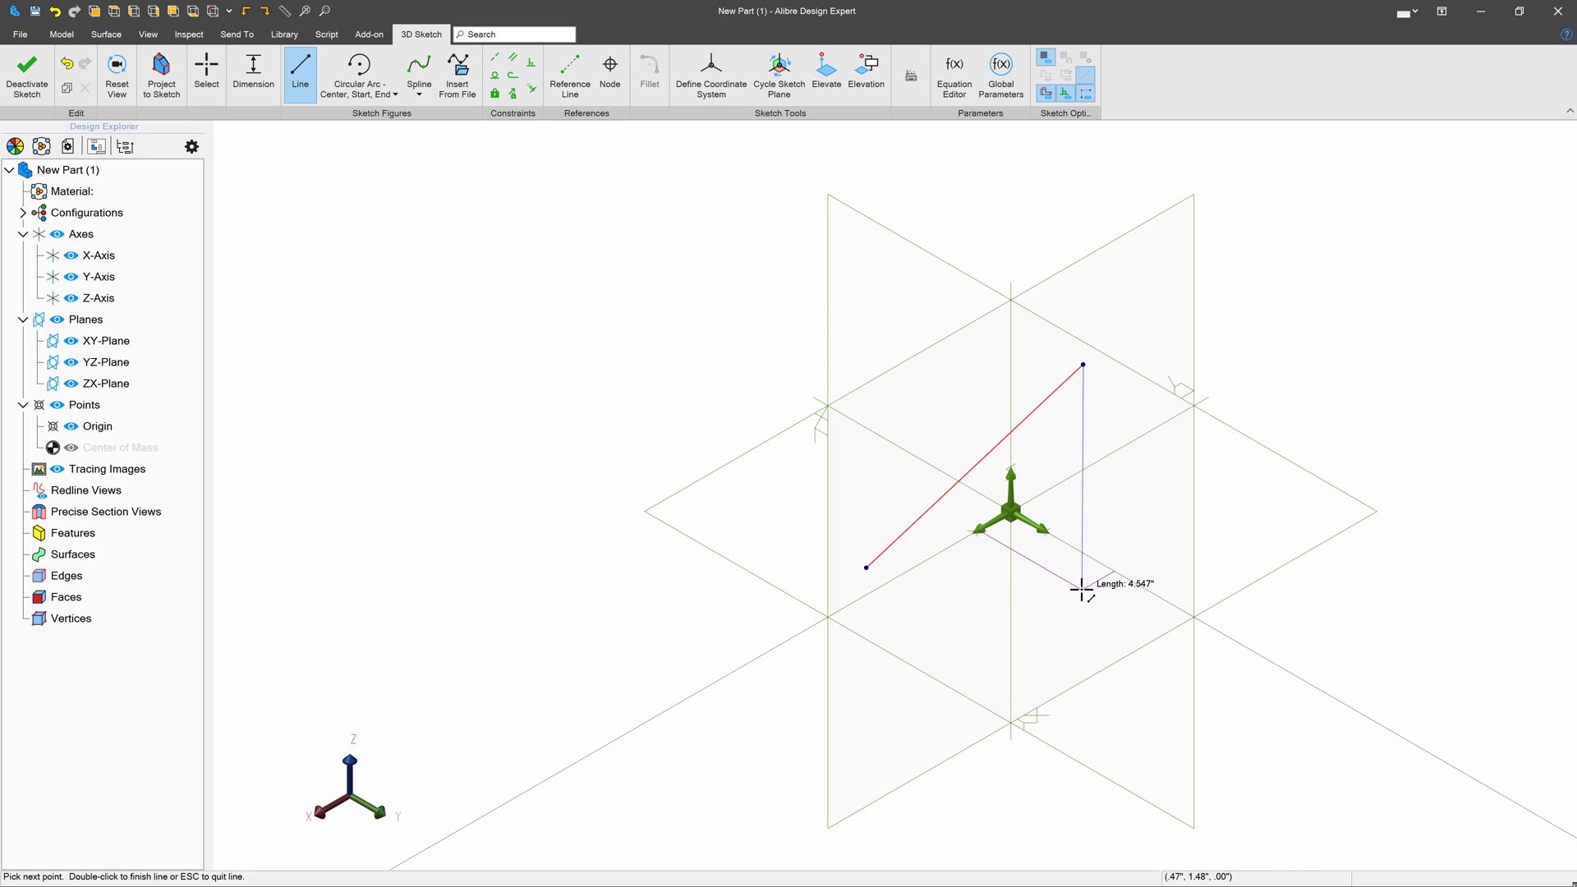
{"action": "left_click", "coordinate": [1083, 590]}
{"action": "mouse_move", "coordinate": [1084, 592]}
{"action": "middle_mouse_down"}
{"action": "mouse_move", "coordinate": [1117, 612]}
{"action": "mouse_move", "coordinate": [1084, 606]}
{"action": "middle_mouse_up"}
{"action": "scroll", "coordinate": [978, 487], "scroll_direction": "up", "scroll_amount": 5}
{"action": "scroll", "coordinate": [978, 487], "scroll_direction": "down", "scroll_amount": 9}
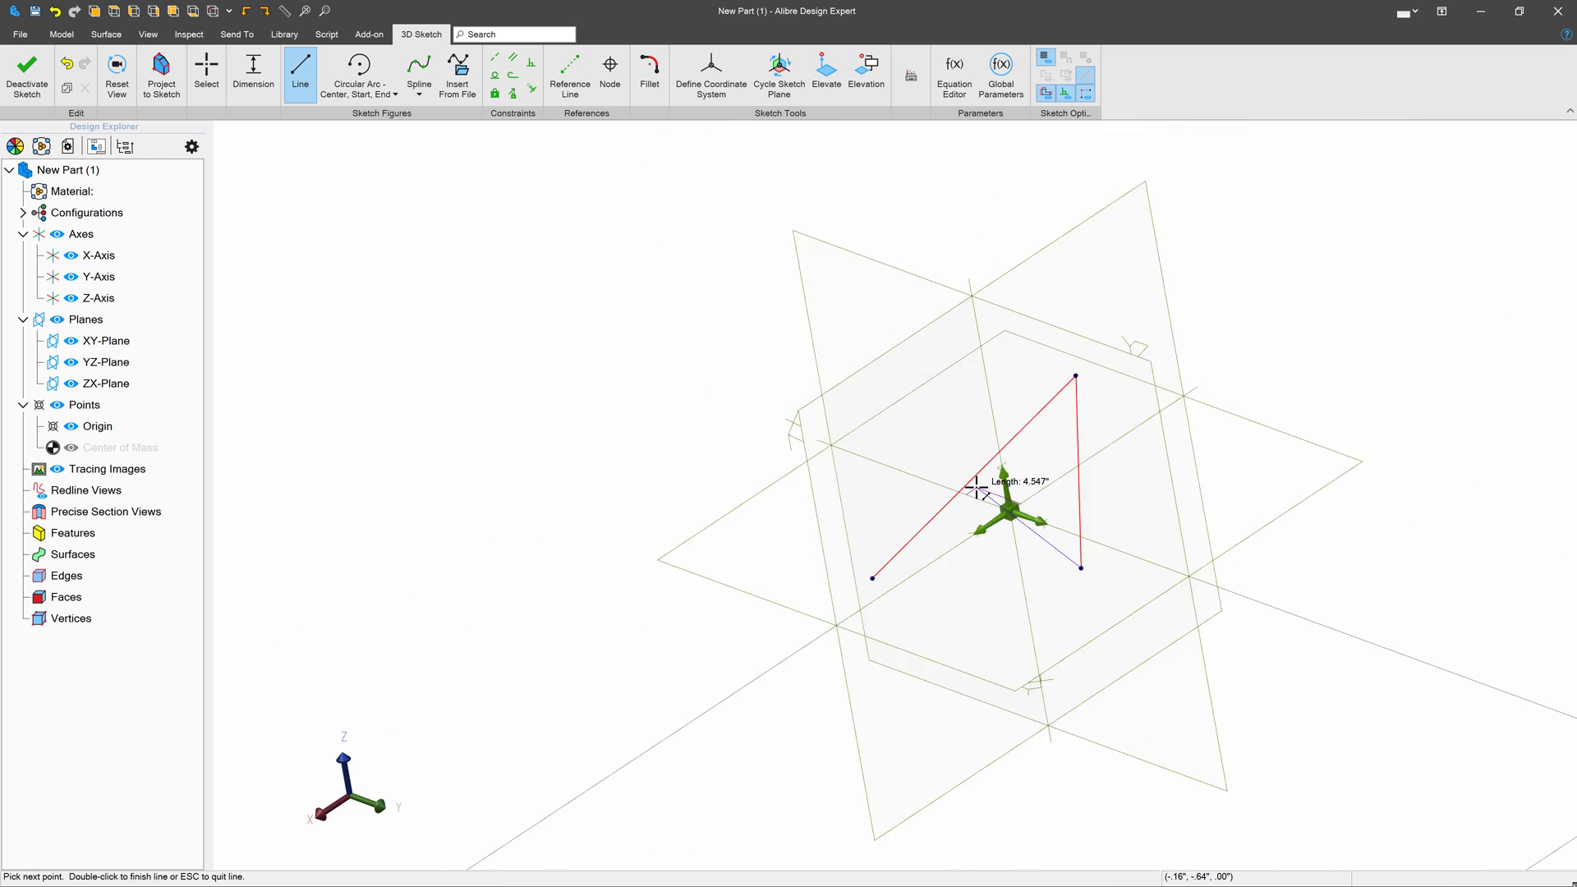
{"action": "scroll", "coordinate": [978, 486], "scroll_direction": "up", "scroll_amount": 3}
{"action": "key", "text": "Escape"}
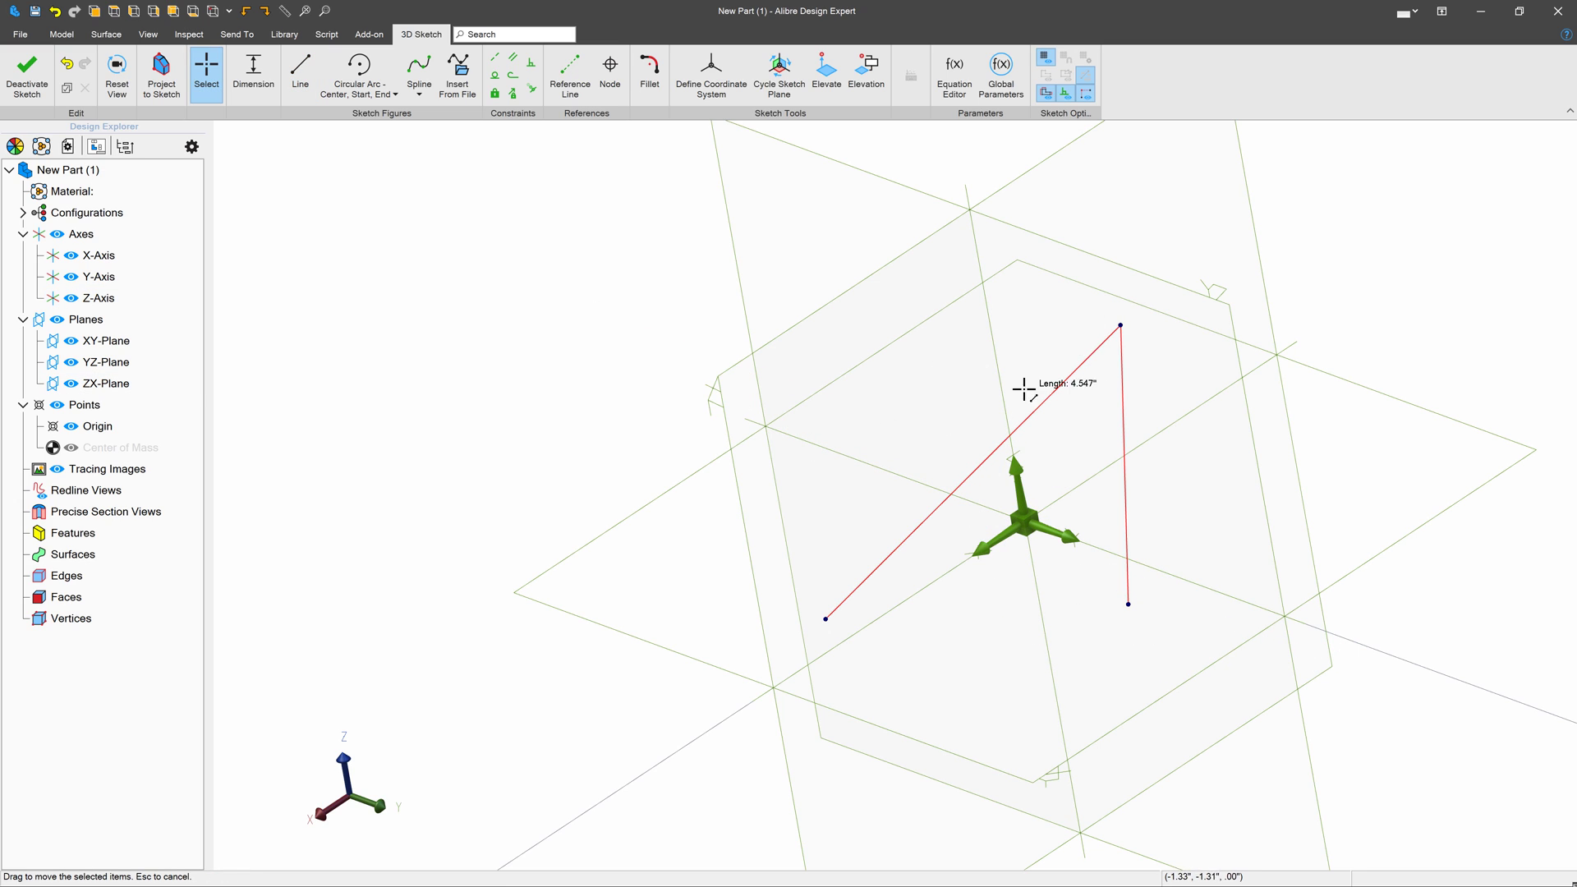
{"action": "key", "text": "Delete"}
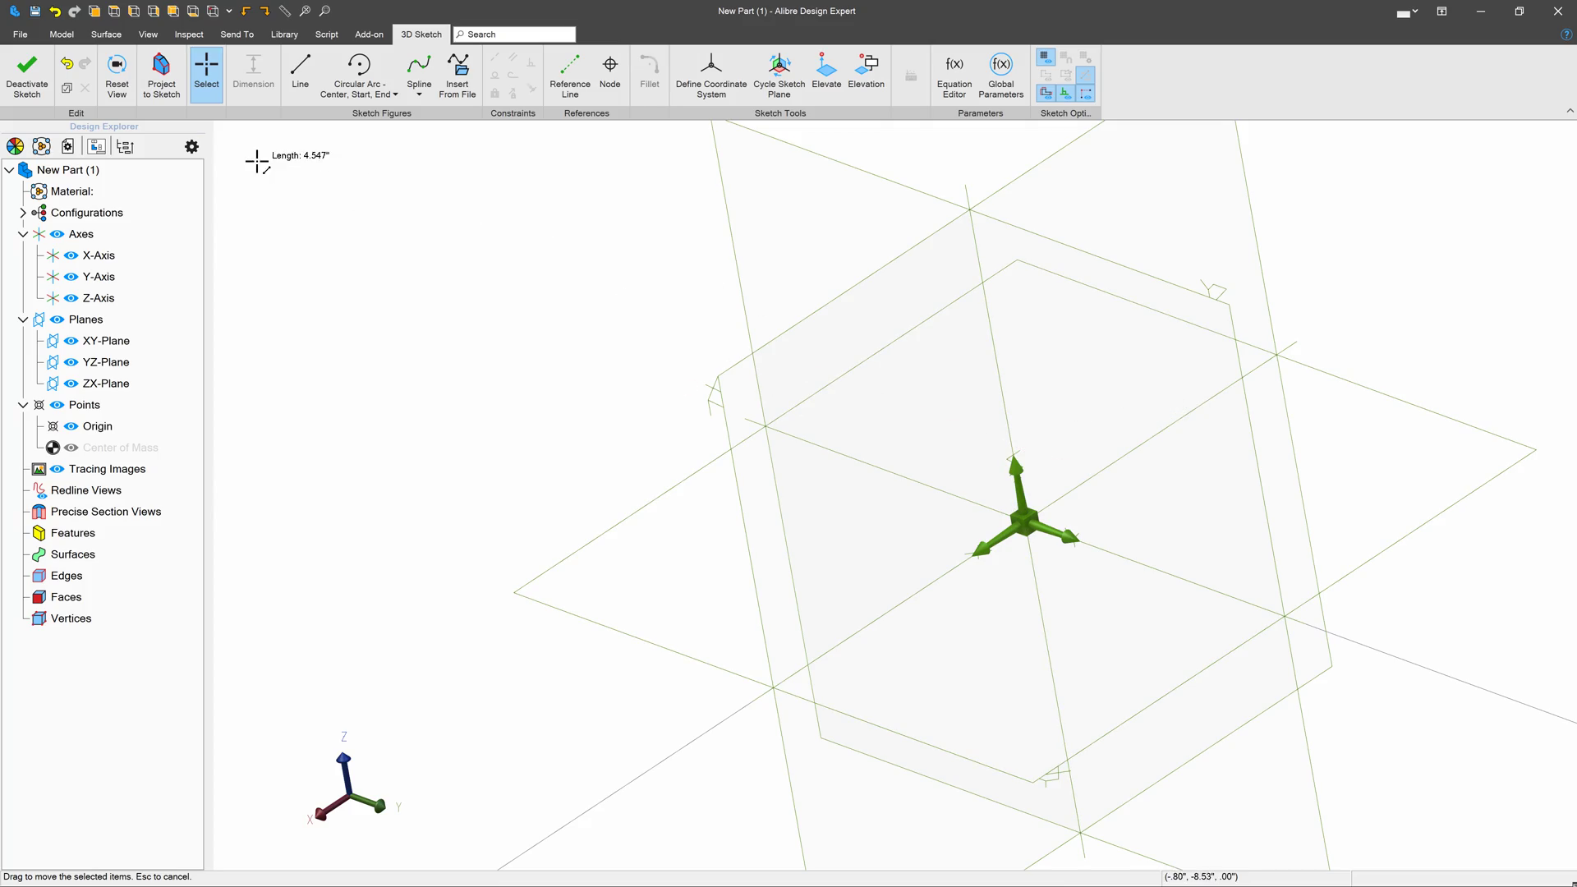
Sketch an open zigzag chain of ten connected lines around the origin on the XY plane.
{"action": "left_click", "coordinate": [300, 74]}
{"action": "scroll", "coordinate": [813, 551], "scroll_direction": "down", "scroll_amount": 6}
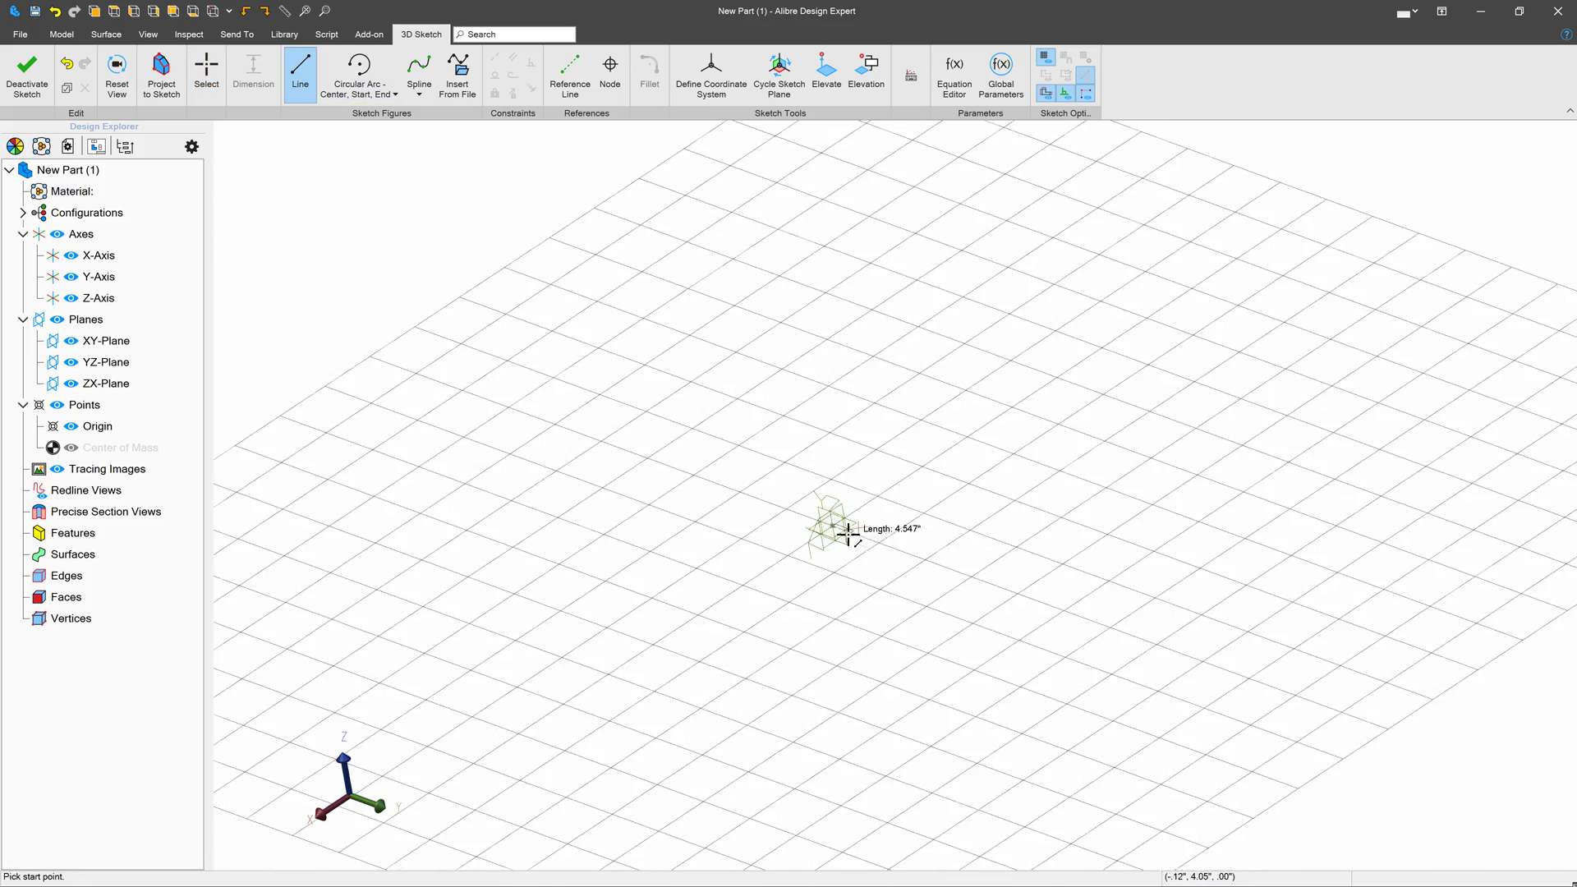
{"action": "scroll", "coordinate": [848, 542], "scroll_direction": "down", "scroll_amount": 5}
{"action": "middle_click_drag", "start_coordinate": [864, 596], "coordinate": [861, 598]}
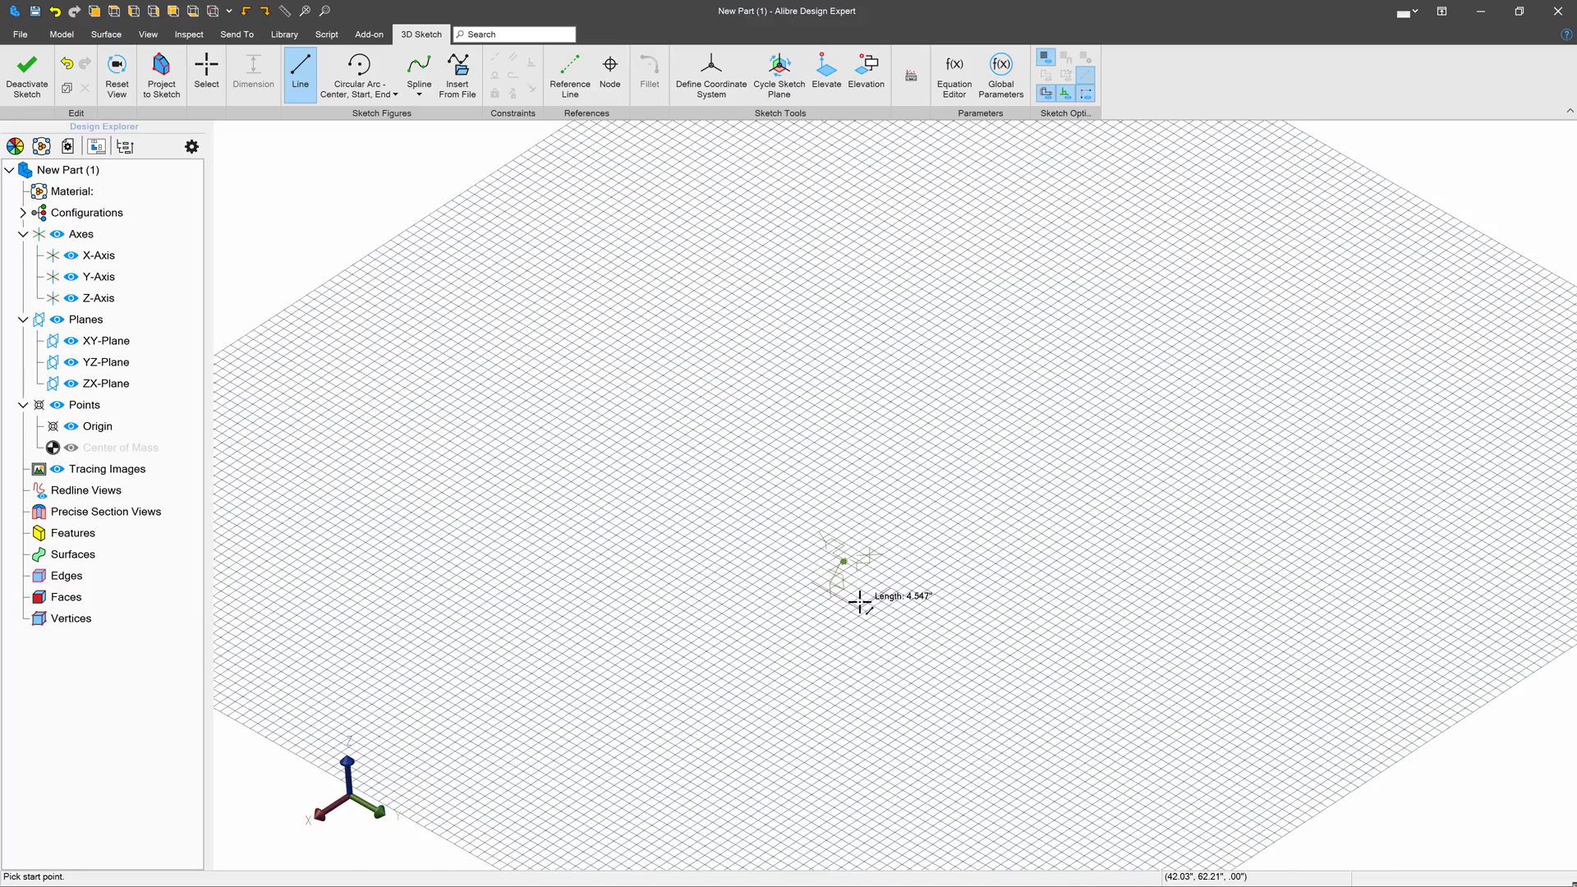
{"action": "left_click", "coordinate": [862, 597]}
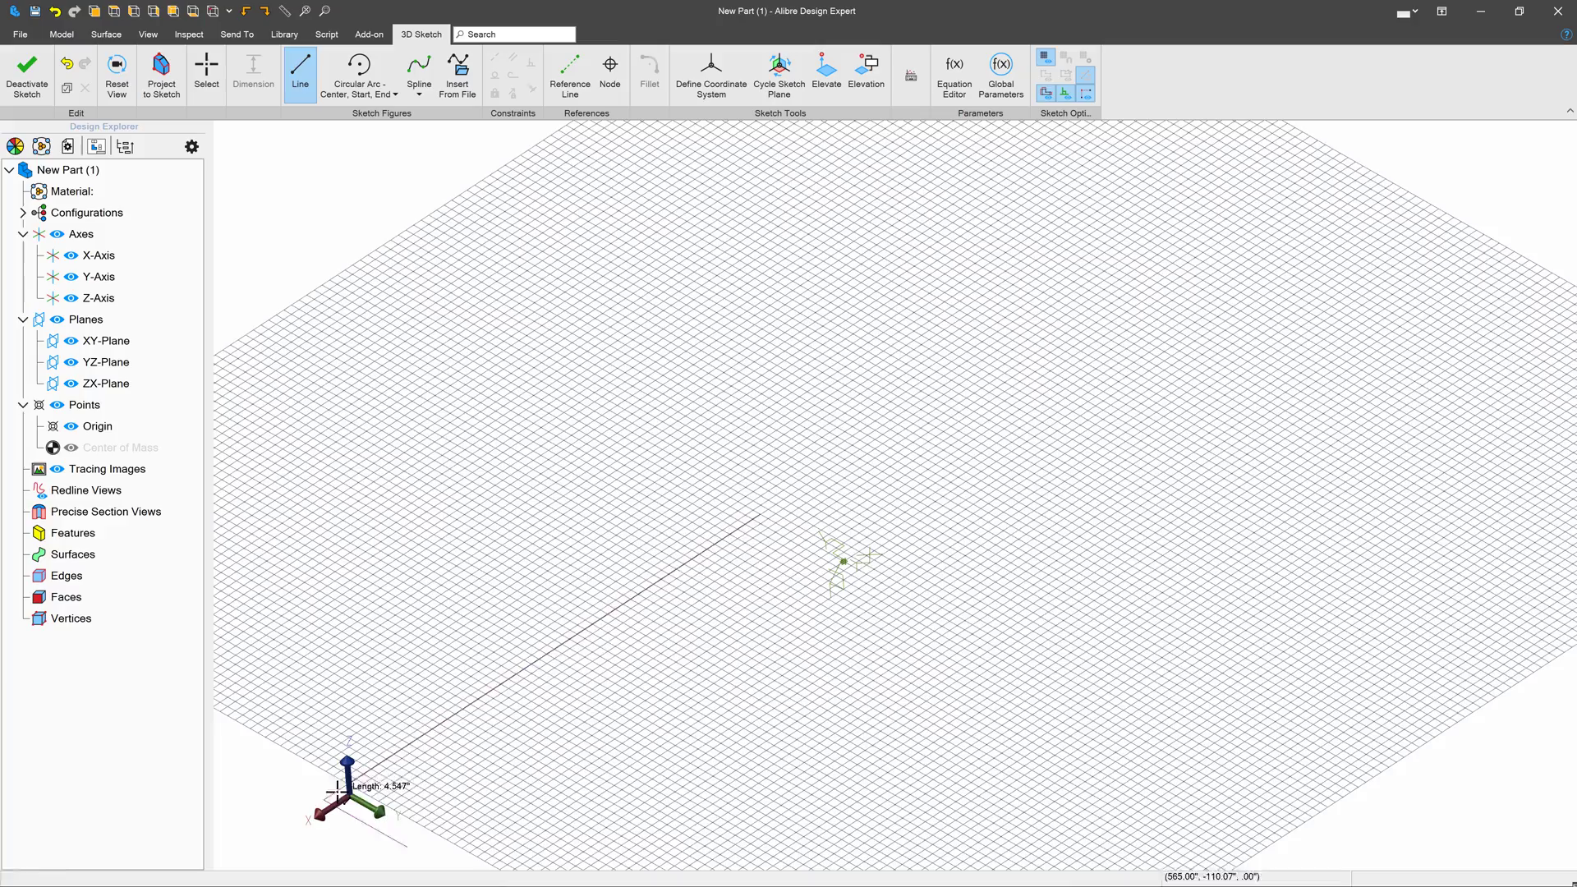
{"action": "mouse_move", "coordinate": [828, 672]}
{"action": "middle_mouse_down"}
{"action": "mouse_move", "coordinate": [828, 654]}
{"action": "mouse_move", "coordinate": [828, 670]}
{"action": "middle_mouse_up"}
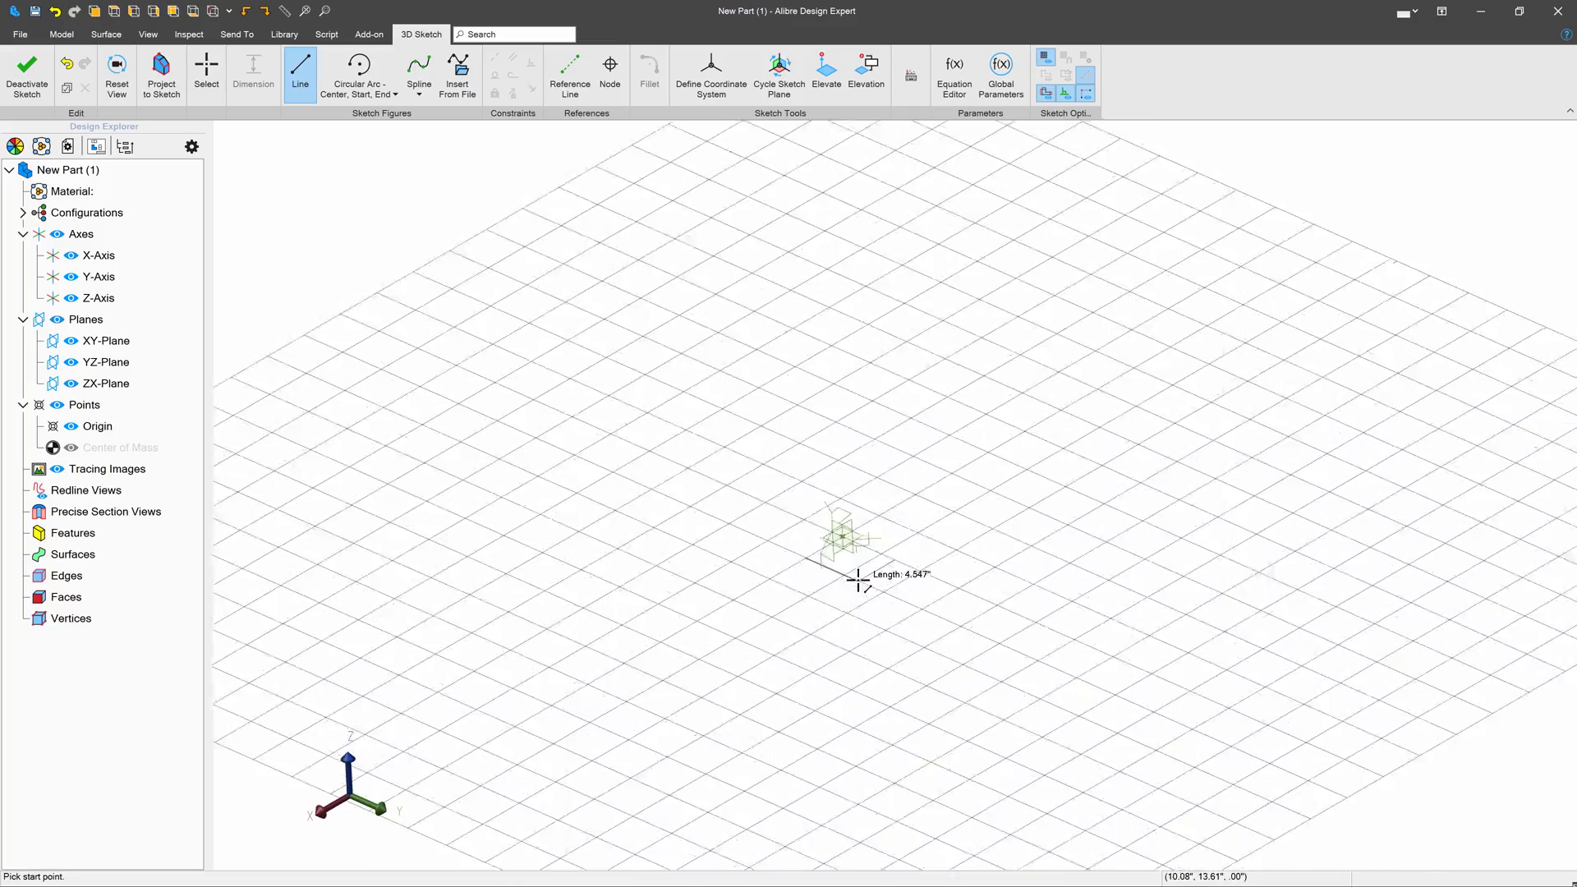
{"action": "scroll", "coordinate": [858, 581], "scroll_direction": "up", "scroll_amount": 5}
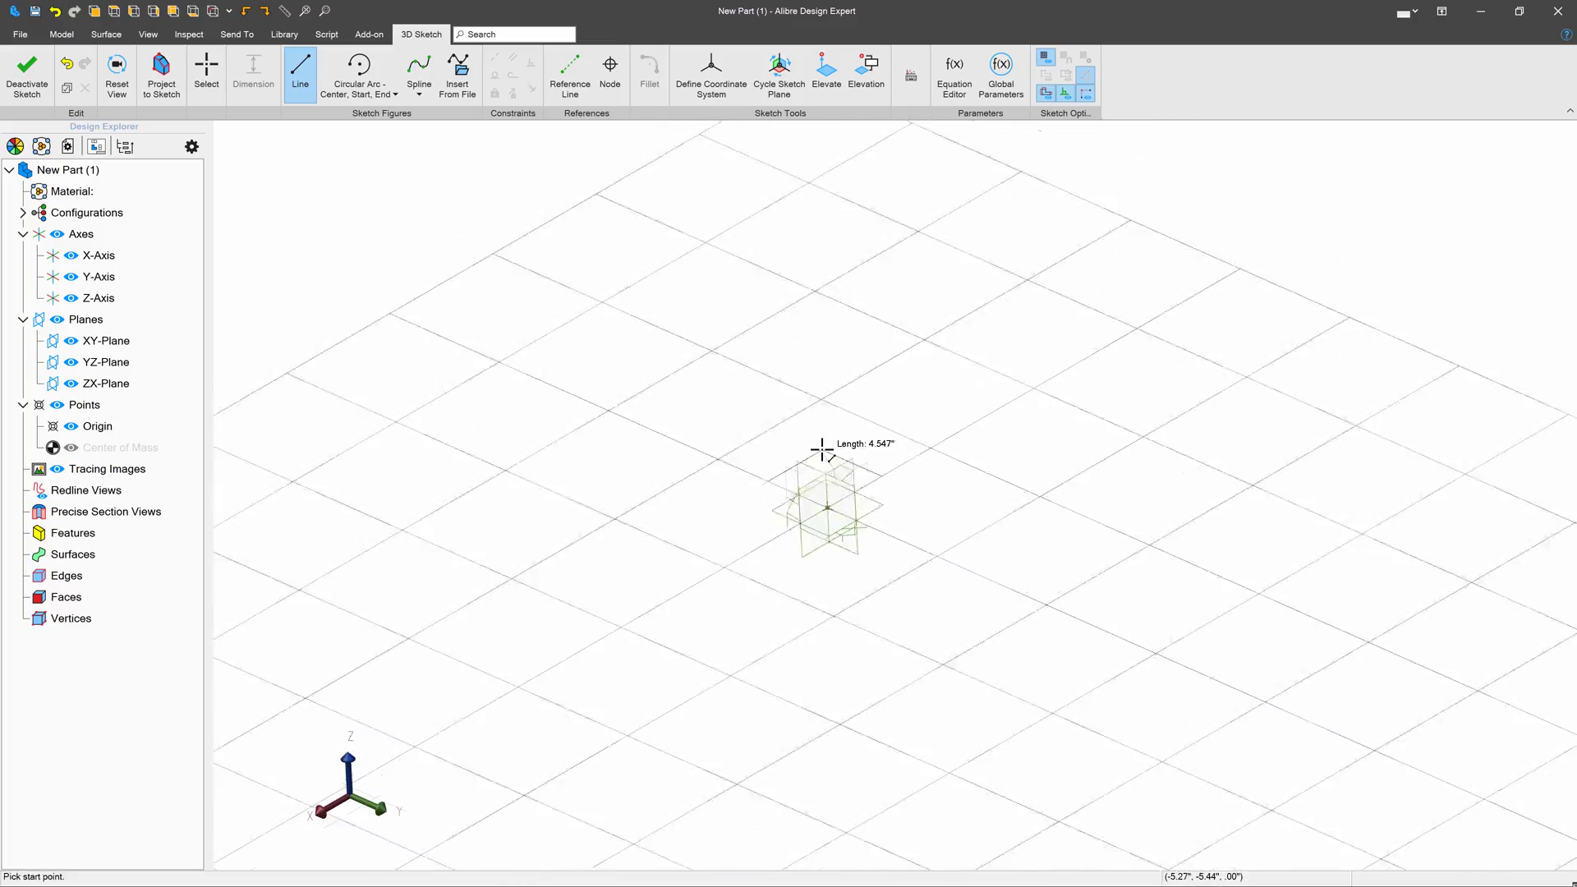
{"action": "left_click", "coordinate": [637, 404]}
{"action": "left_click", "coordinate": [681, 655]}
{"action": "left_click", "coordinate": [1034, 798]}
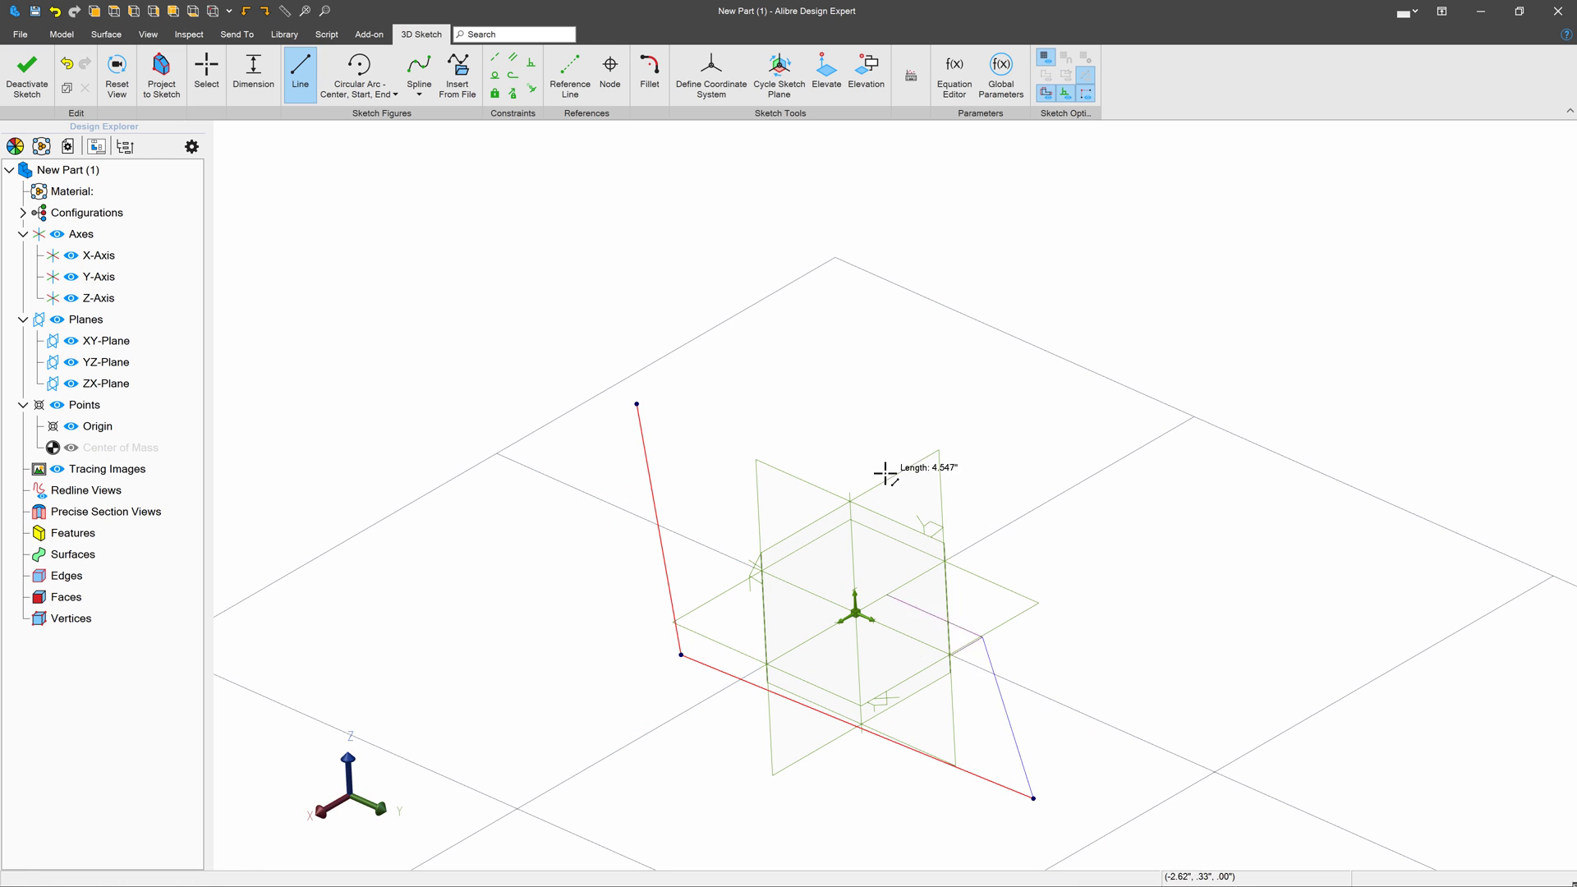
{"action": "left_click", "coordinate": [728, 350]}
{"action": "left_click", "coordinate": [1030, 282]}
{"action": "left_click", "coordinate": [1320, 369]}
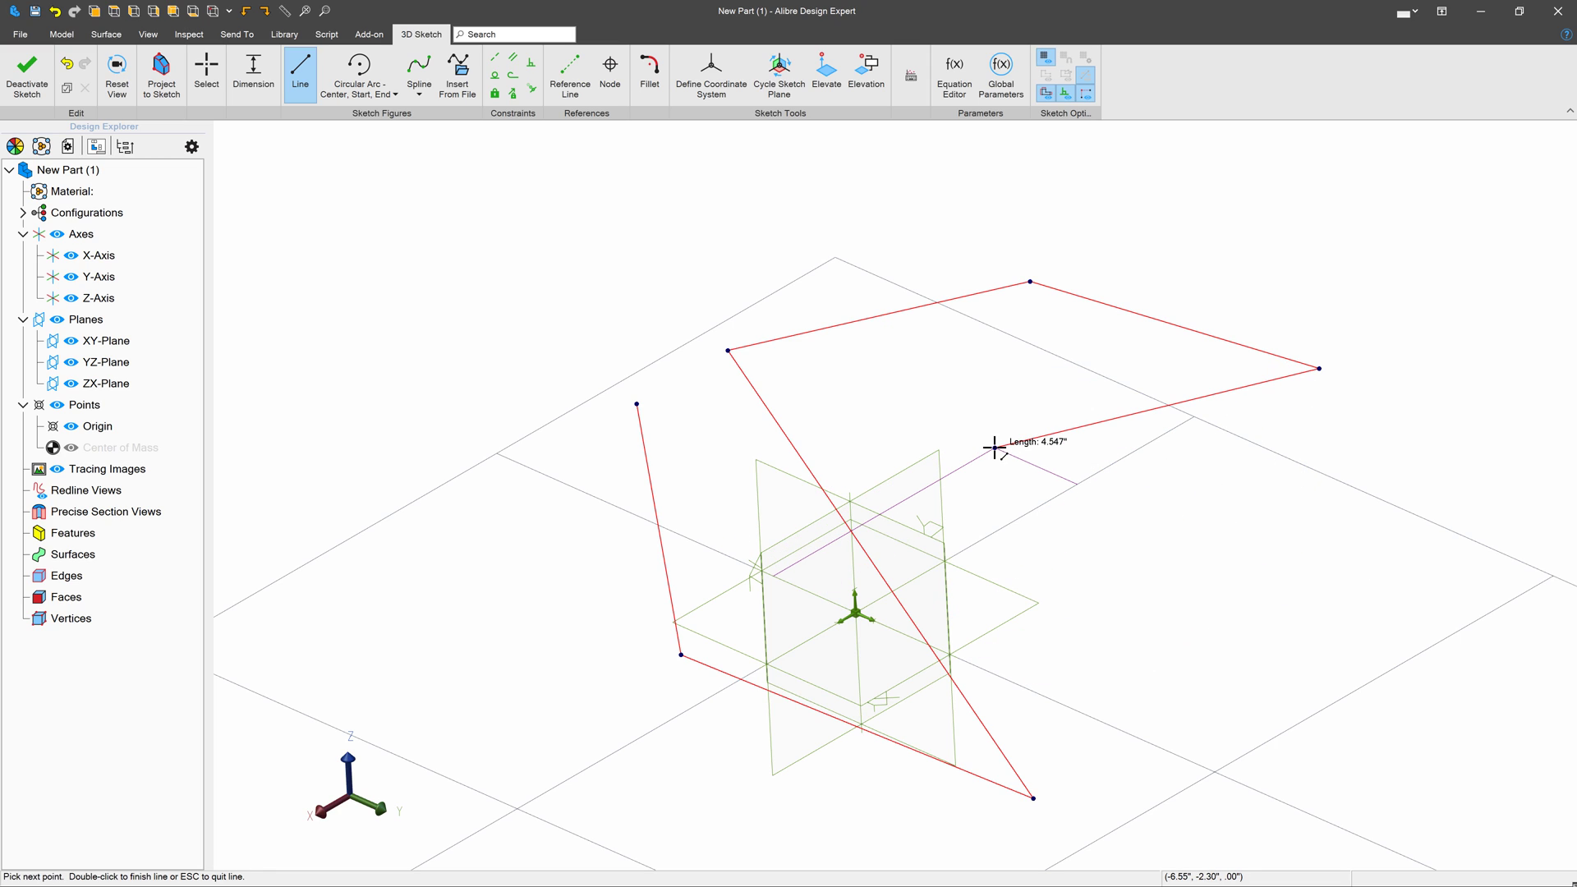
{"action": "left_click", "coordinate": [995, 448]}
{"action": "left_click", "coordinate": [1147, 649]}
{"action": "left_click", "coordinate": [1279, 728]}
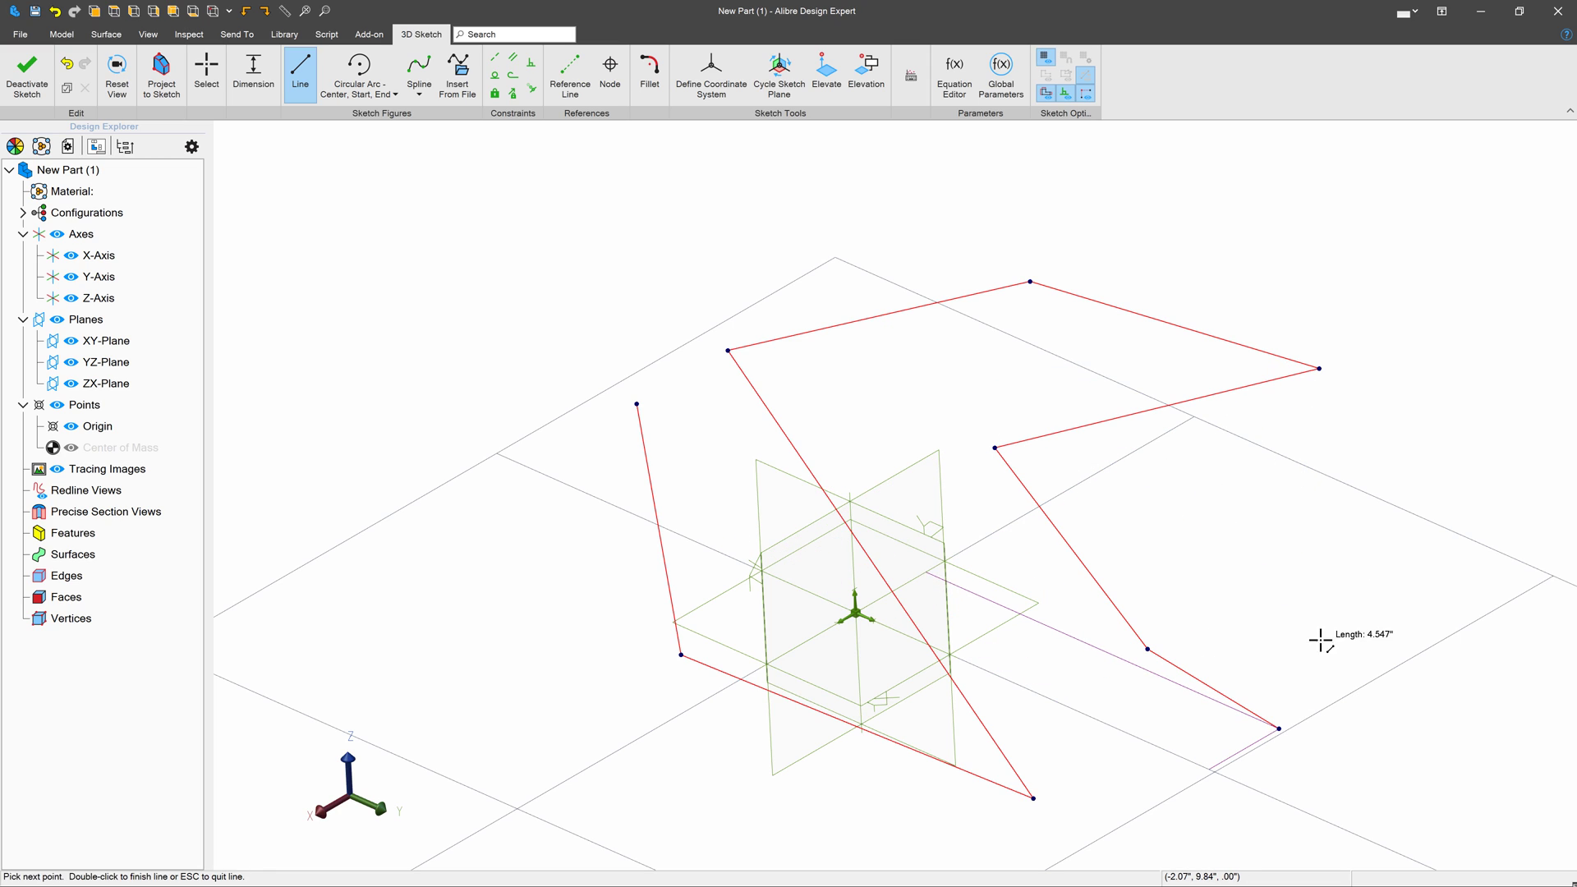
{"action": "left_click", "coordinate": [1407, 517]}
{"action": "middle_click_drag", "start_coordinate": [1215, 534], "coordinate": [1212, 538]}
{"action": "key", "text": "Escape"}
{"action": "key", "text": "Escape"}
Delete the whole zigzag chain of lines from the 3D sketch.
{"action": "scroll", "coordinate": [1140, 591], "scroll_direction": "down", "scroll_amount": 5}
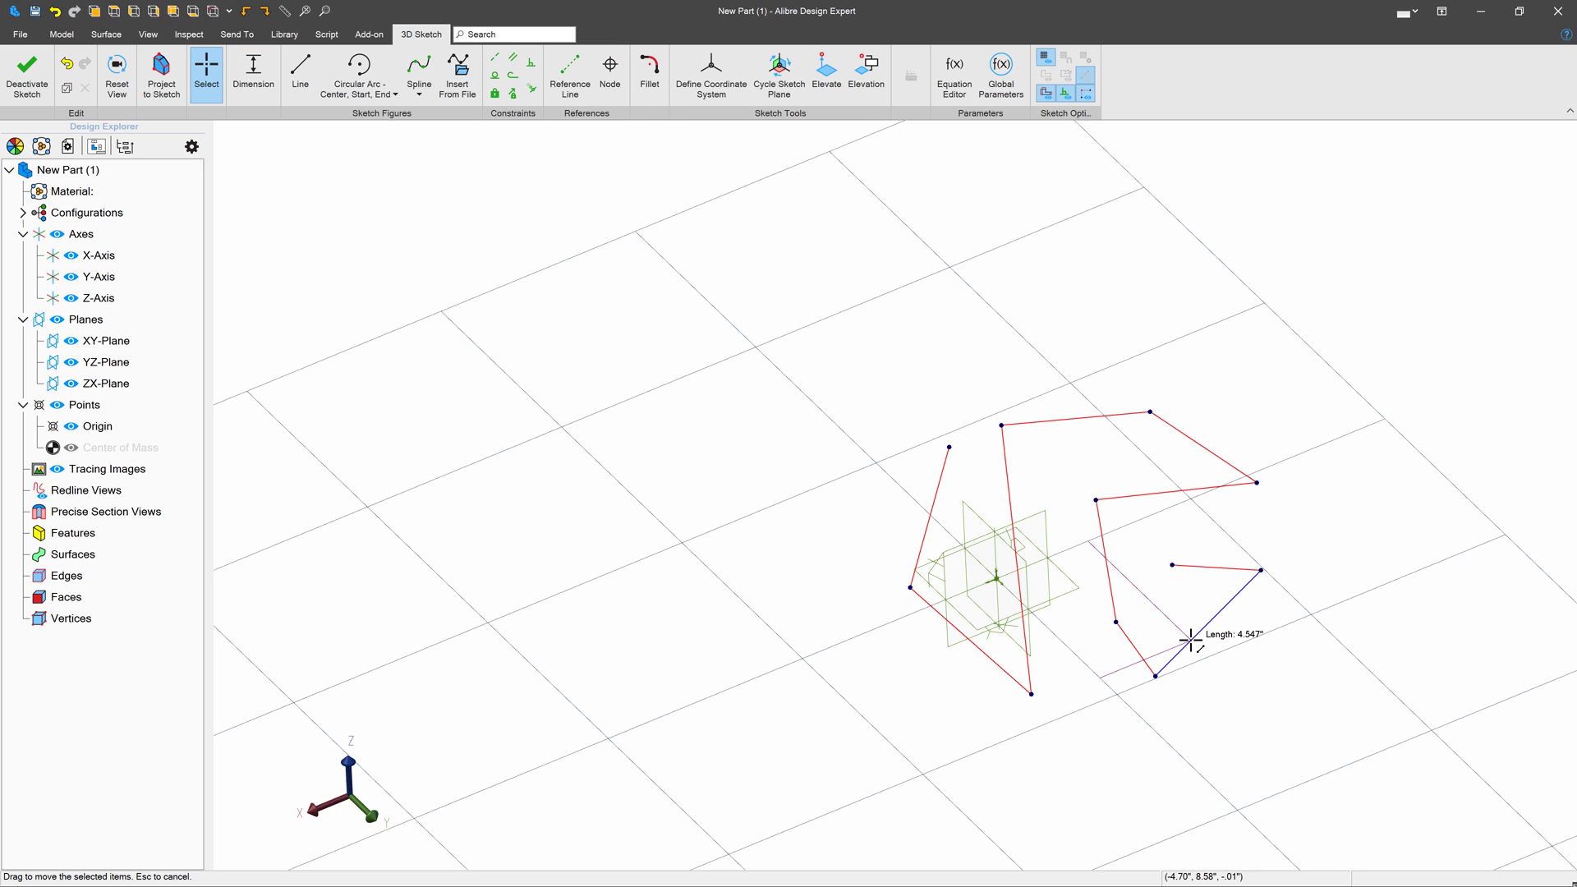
{"action": "key", "text": "ctrl+a"}
{"action": "key", "text": "Delete"}
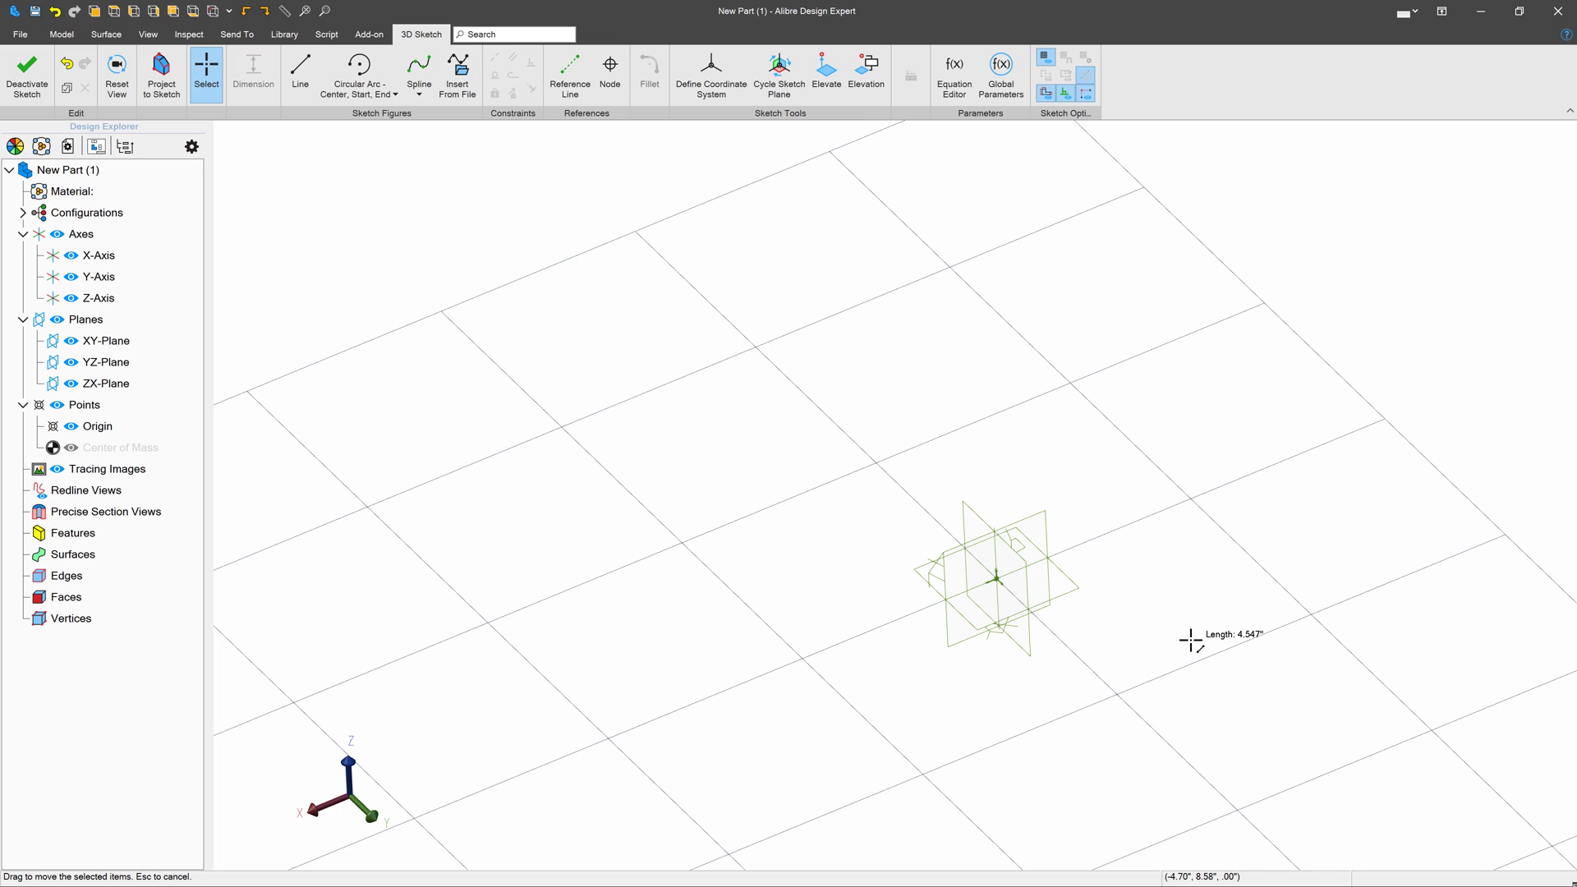
Cycle the sketch plane to YZ and sketch an open chain of seven connected lines around the origin.
{"action": "key", "text": "Tab"}
{"action": "scroll", "coordinate": [963, 643], "scroll_direction": "down", "scroll_amount": 2}
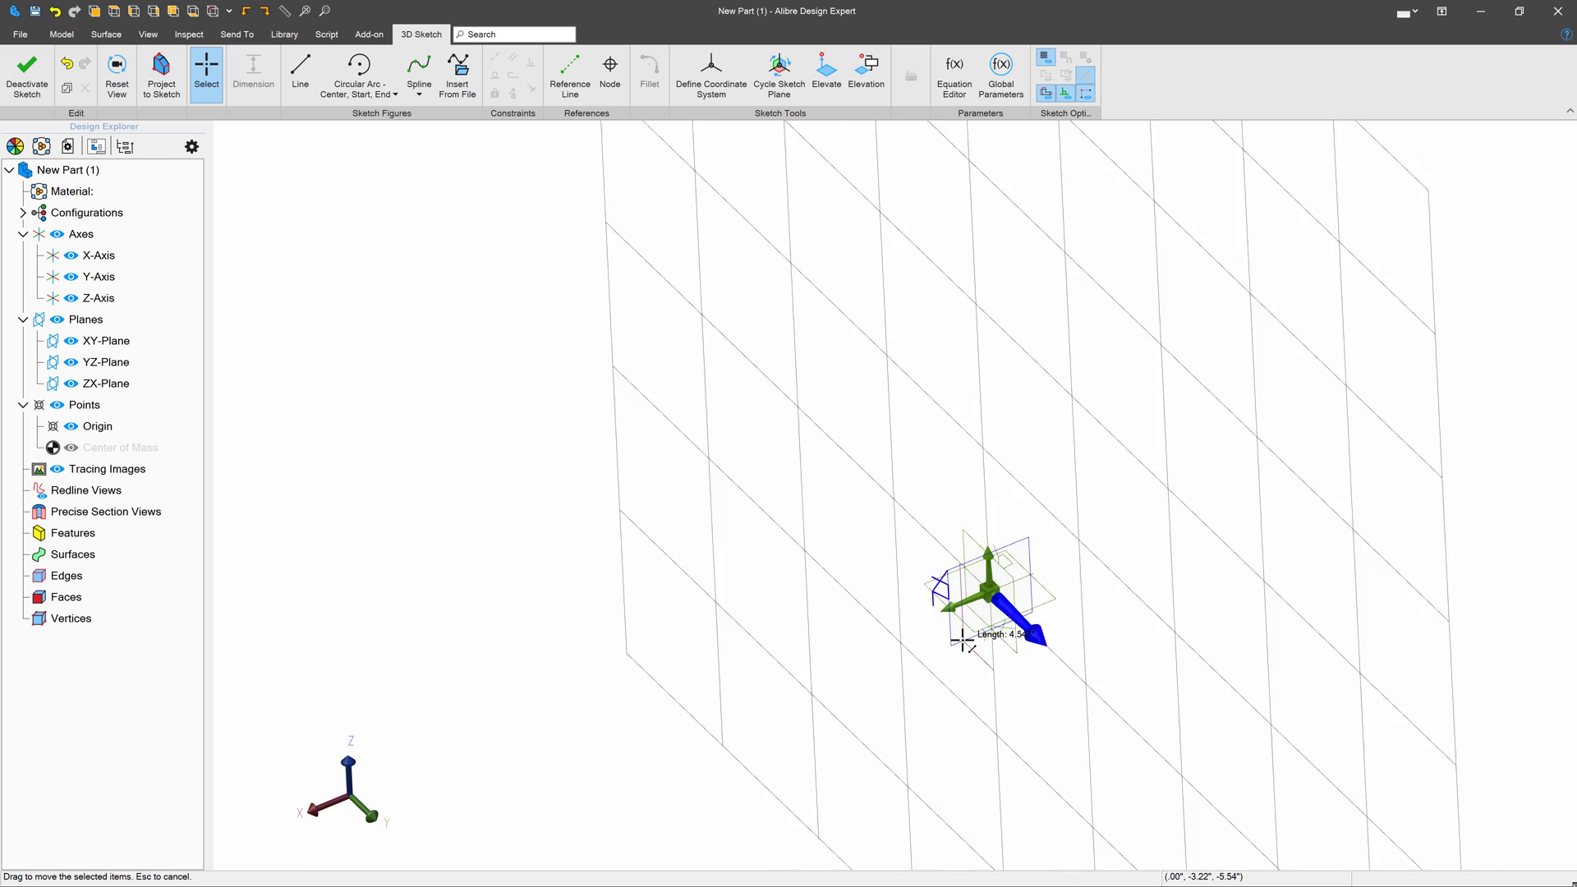
{"action": "scroll", "coordinate": [982, 529], "scroll_direction": "up", "scroll_amount": 4}
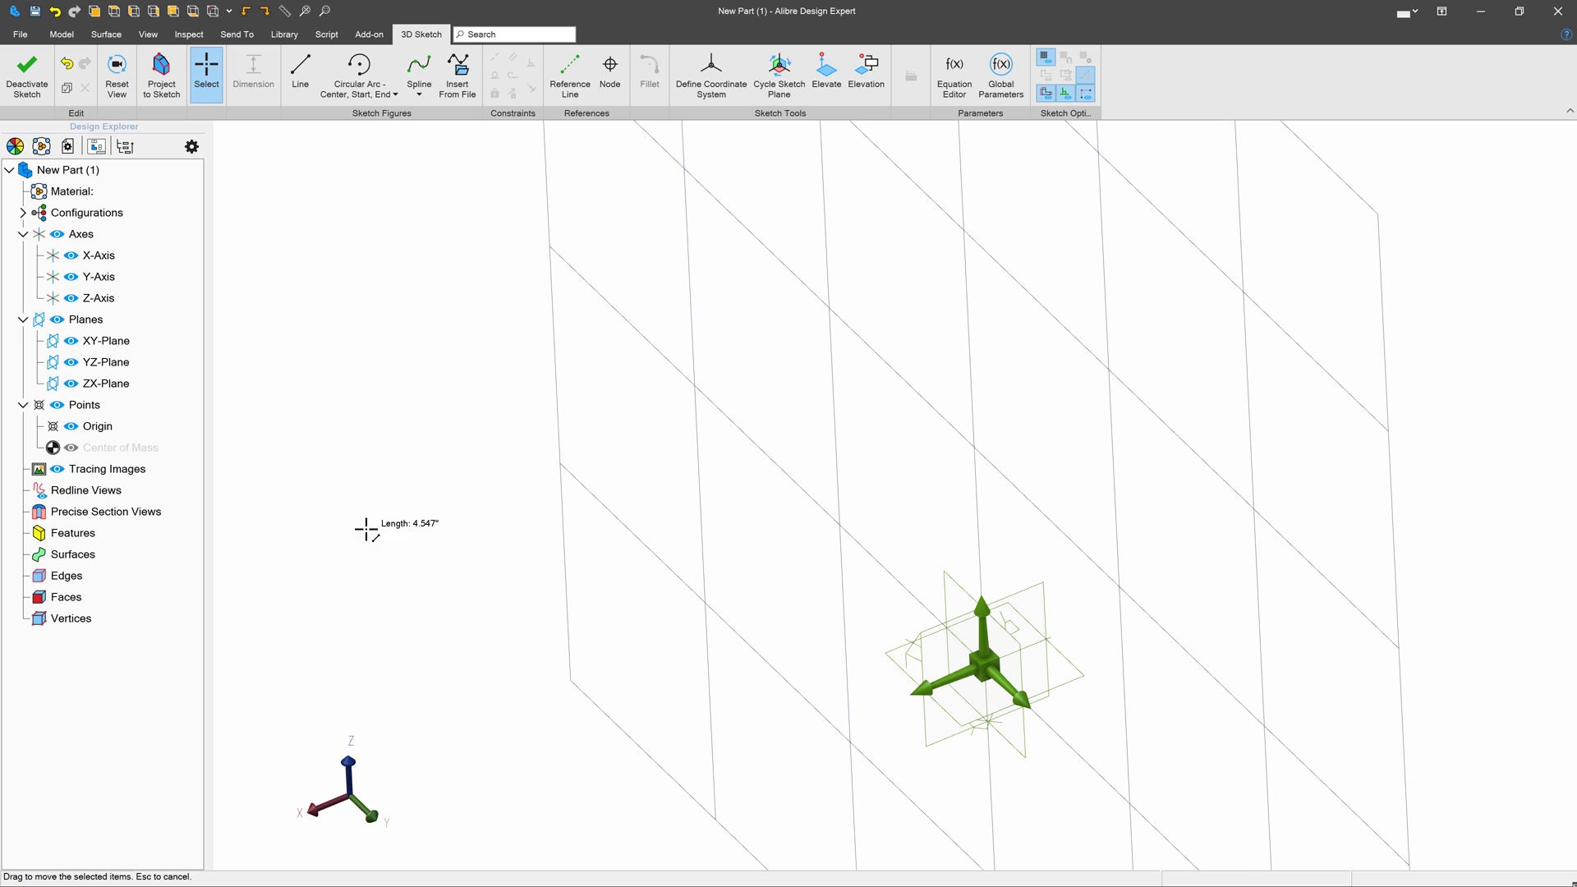
{"action": "left_click", "coordinate": [300, 69]}
{"action": "left_click", "coordinate": [907, 477]}
{"action": "left_click", "coordinate": [1109, 582]}
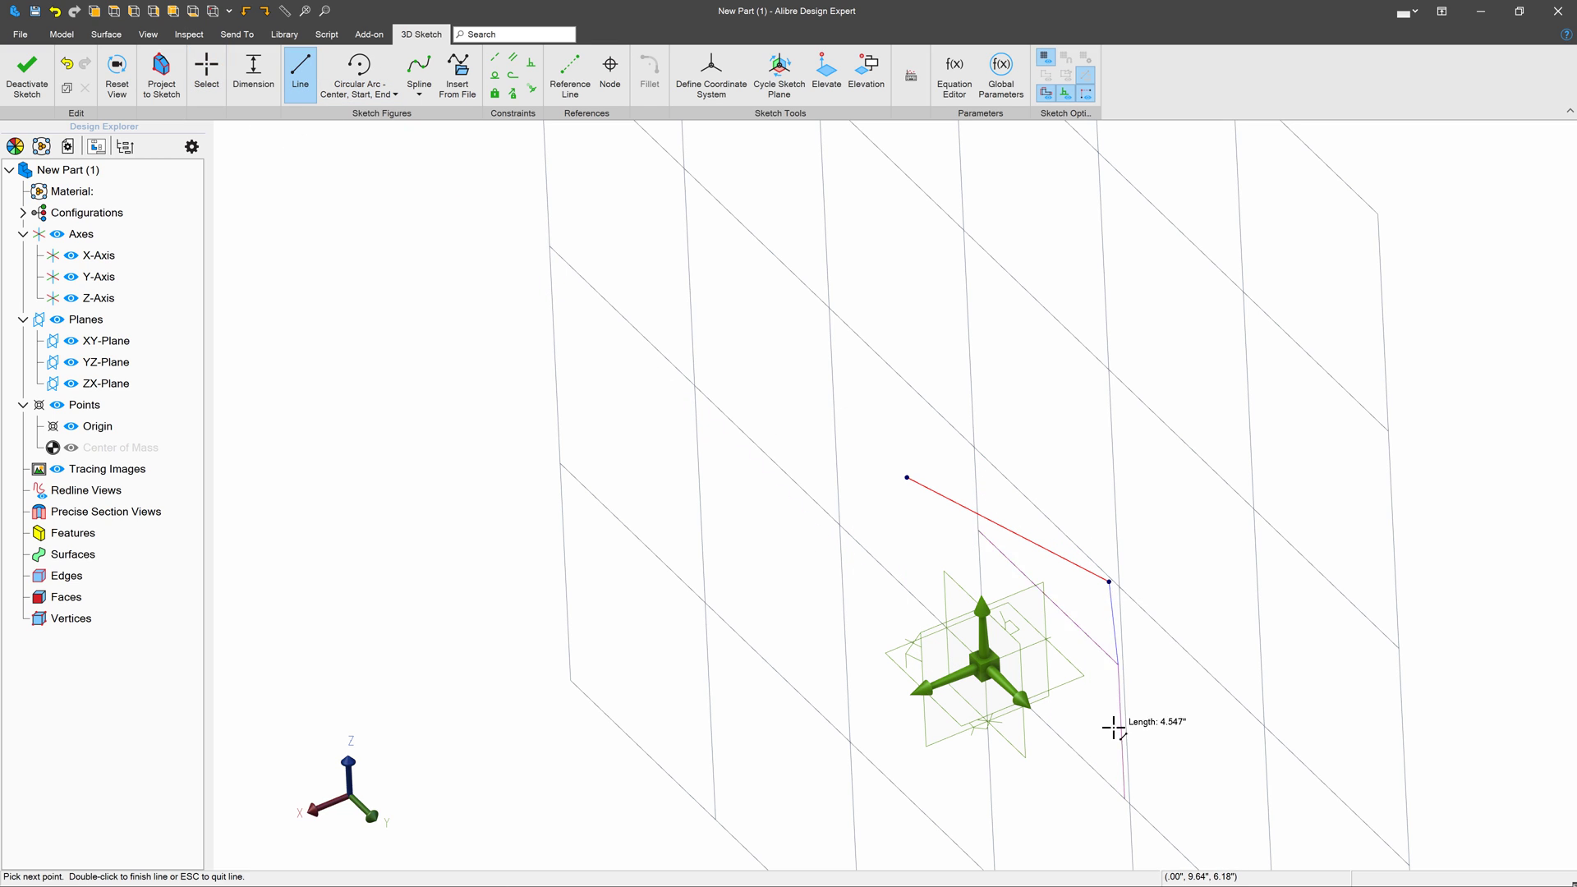
{"action": "left_click", "coordinate": [1118, 761]}
{"action": "left_click", "coordinate": [859, 582]}
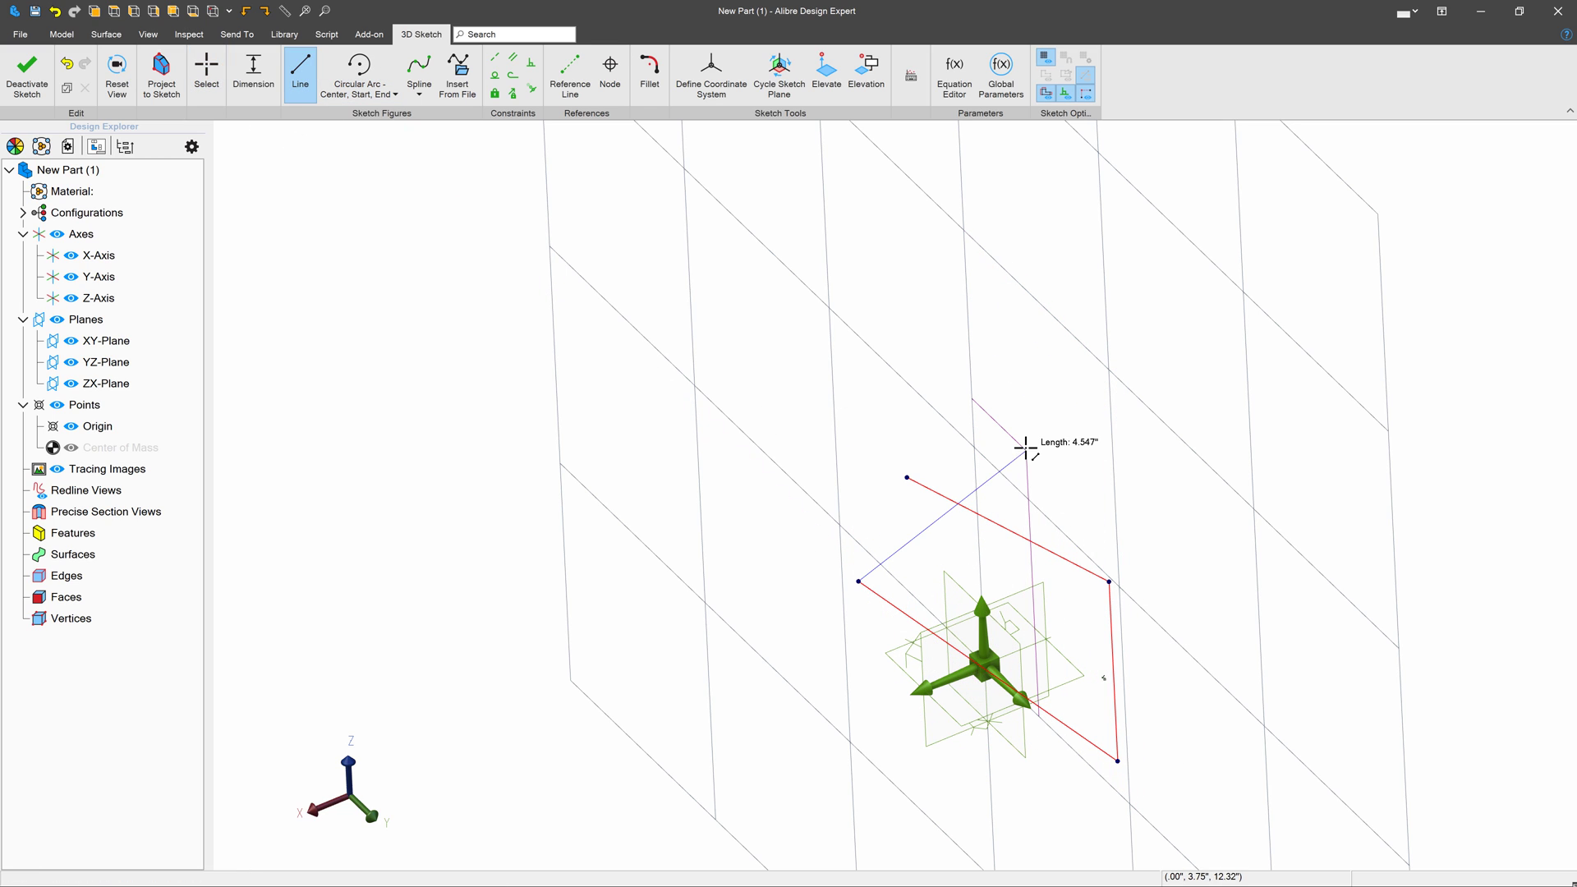
{"action": "left_click", "coordinate": [862, 559]}
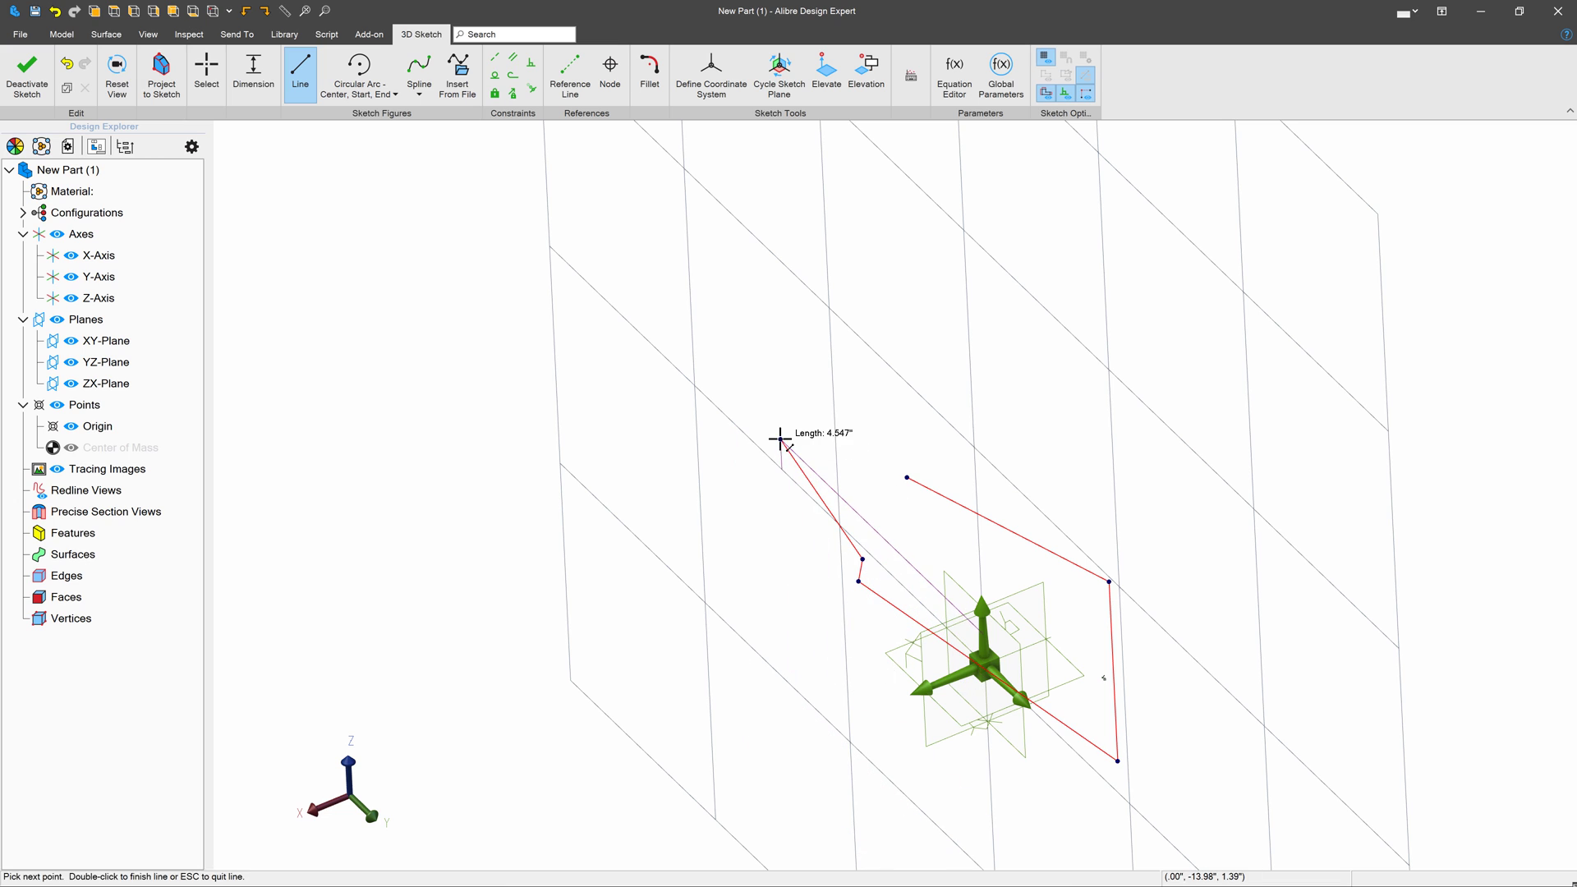
{"action": "left_click", "coordinate": [780, 439]}
{"action": "left_click", "coordinate": [1044, 373]}
{"action": "left_click", "coordinate": [1042, 449]}
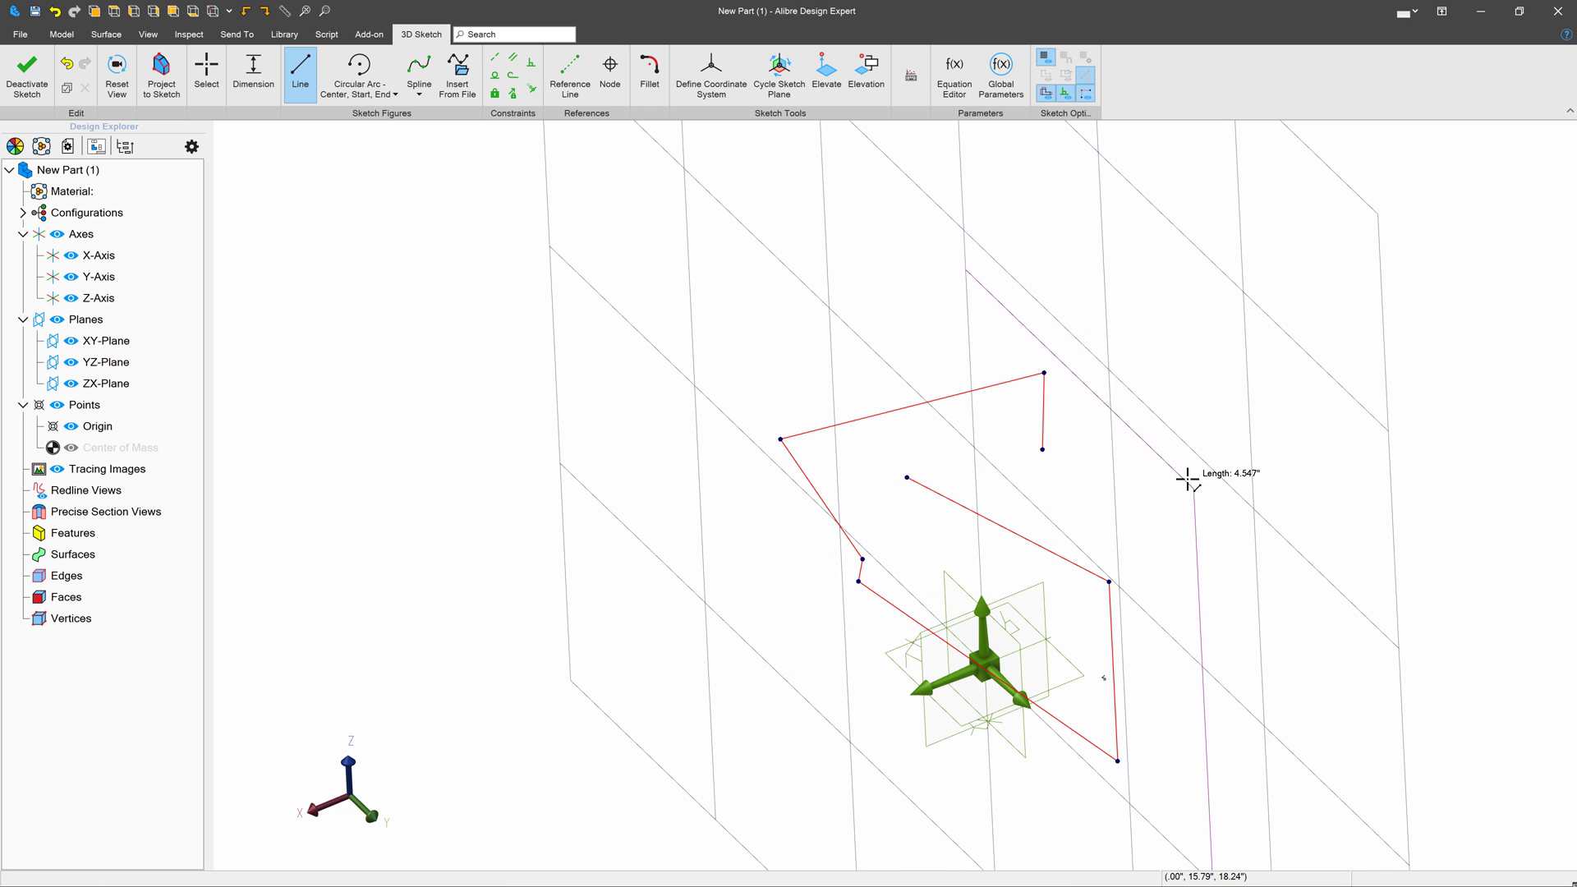
{"action": "key", "text": "Escape"}
Delete all the lines drawn on the YZ plane.
{"action": "mouse_move", "coordinate": [1188, 479]}
{"action": "middle_mouse_down"}
{"action": "mouse_move", "coordinate": [1168, 476]}
{"action": "mouse_move", "coordinate": [1181, 467]}
{"action": "middle_mouse_up"}
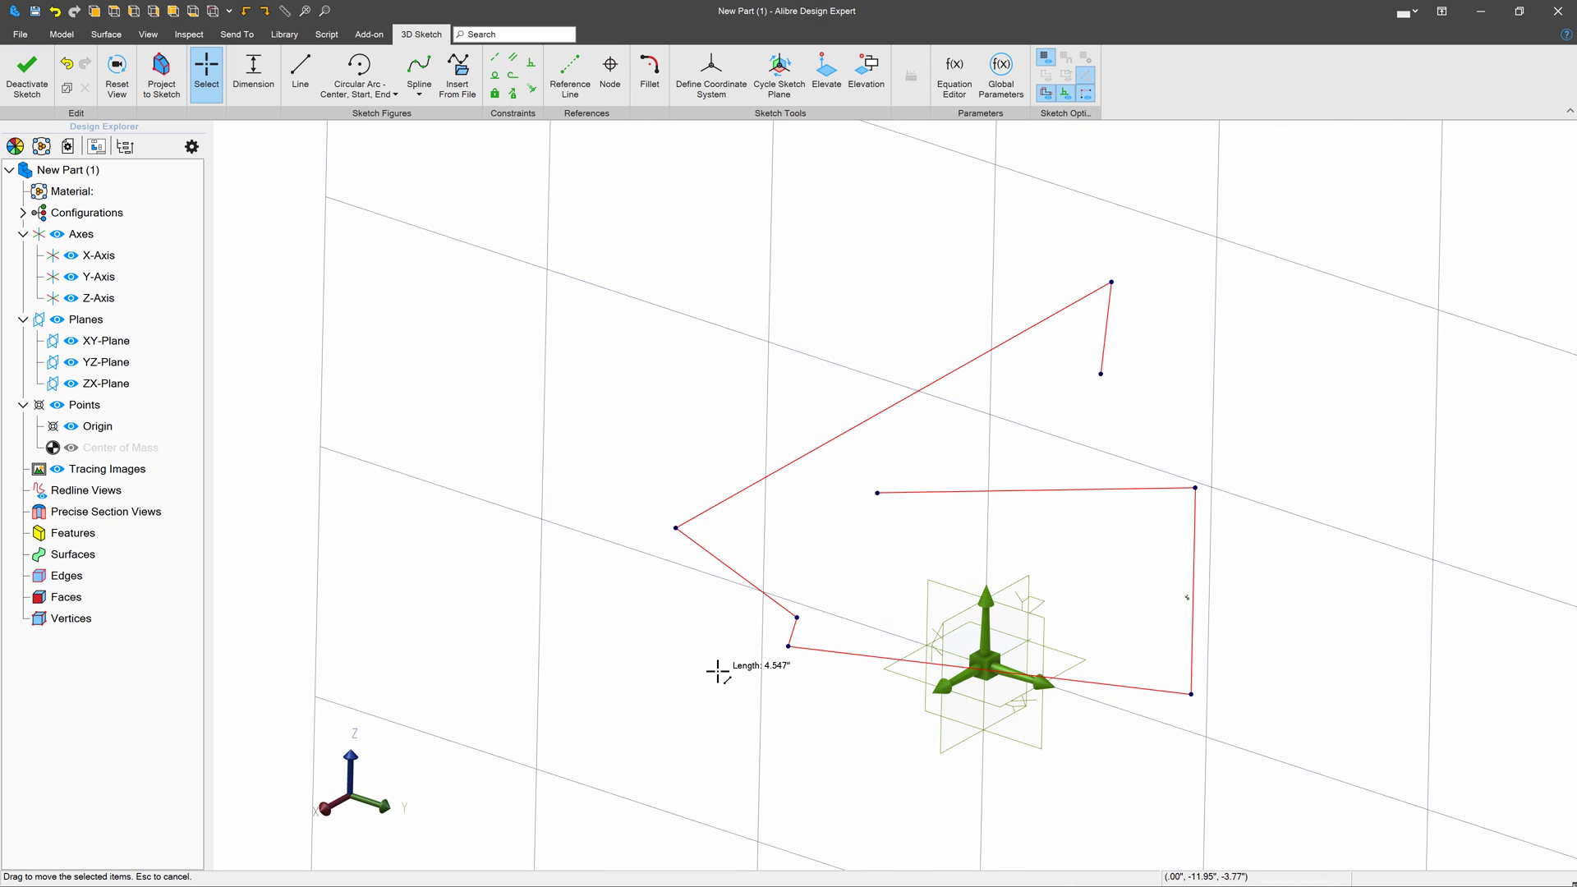
{"action": "key", "text": "ctrl+a"}
{"action": "key", "text": "Delete"}
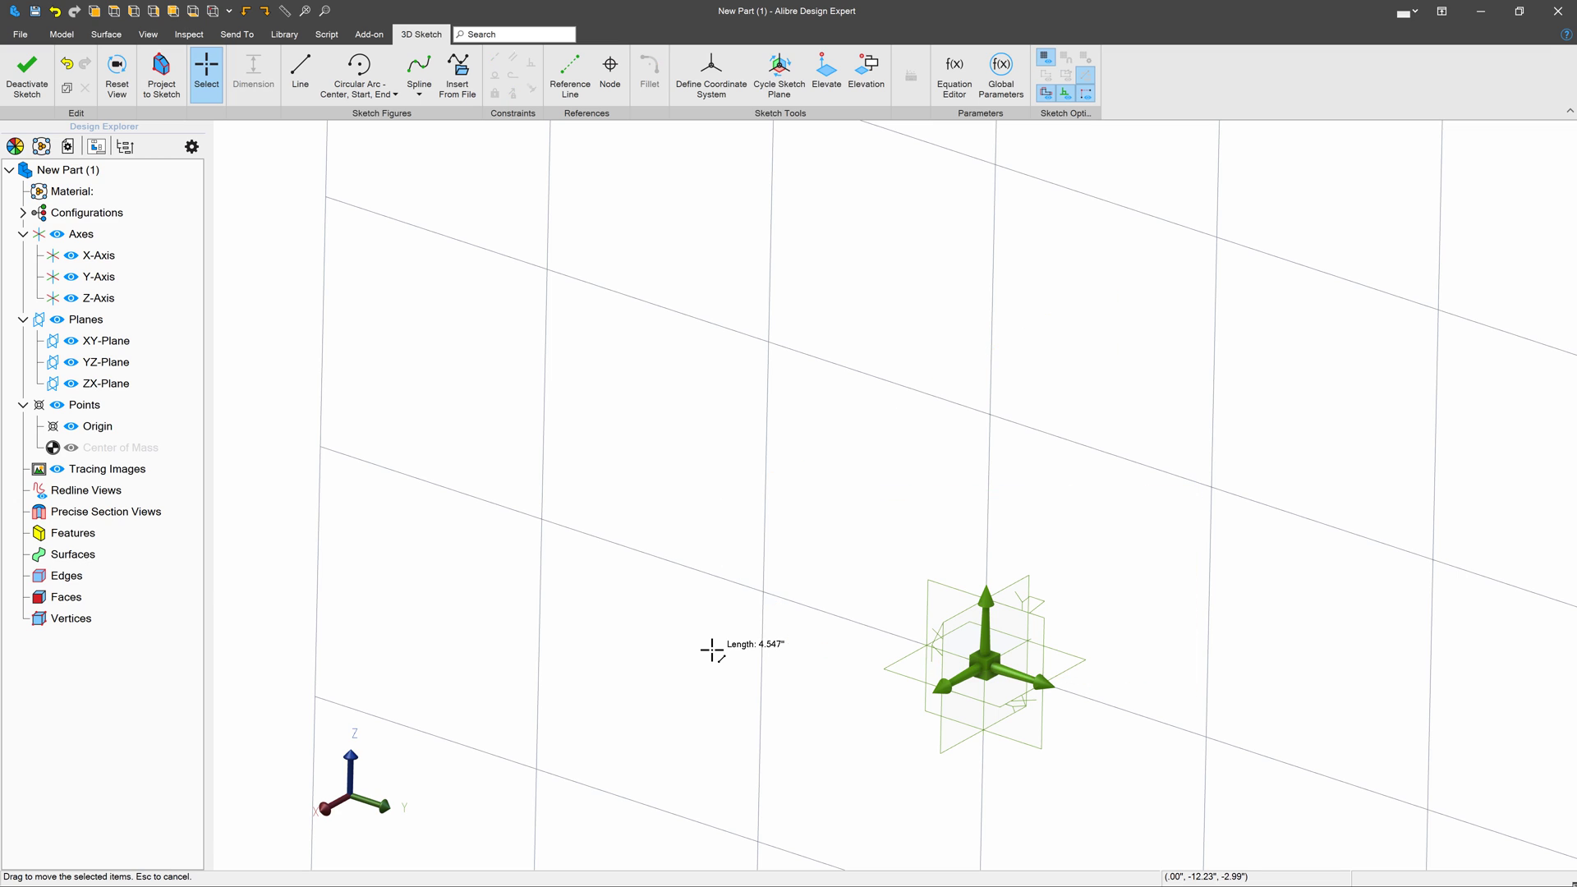
Cycle the sketch plane repeatedly through the YZ, ZX and XY orientations, ending on the XY plane.
{"action": "scroll", "coordinate": [1016, 652], "scroll_direction": "down", "scroll_amount": 5}
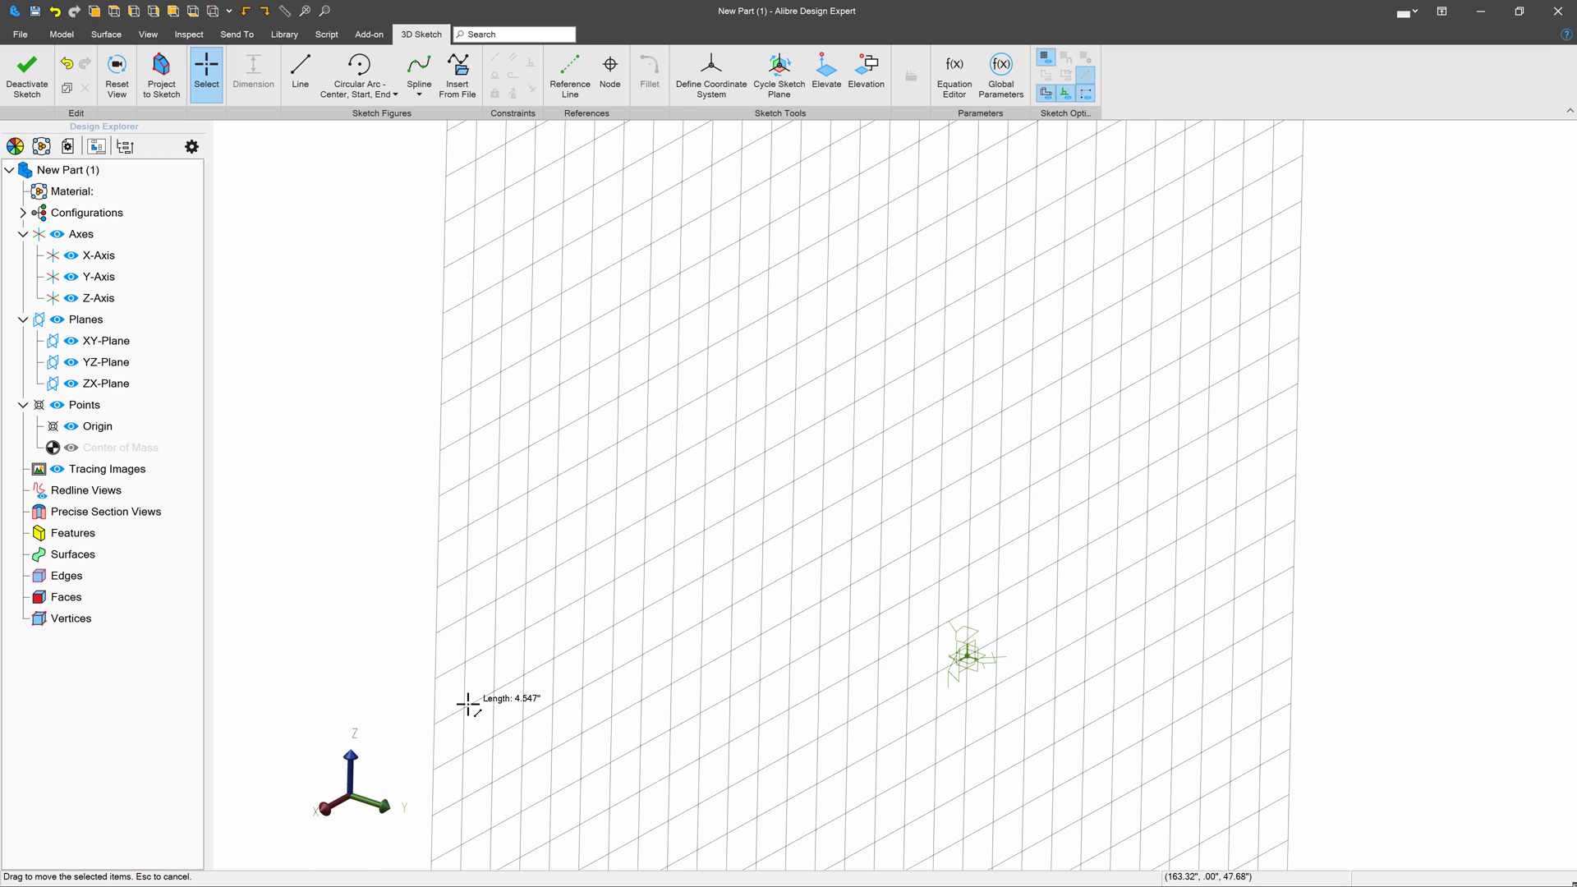
{"action": "key", "text": "Tab"}
{"action": "key", "text": "Tab"}
{"action": "key", "text": "Tab"}
{"action": "key", "text": "Tab"}
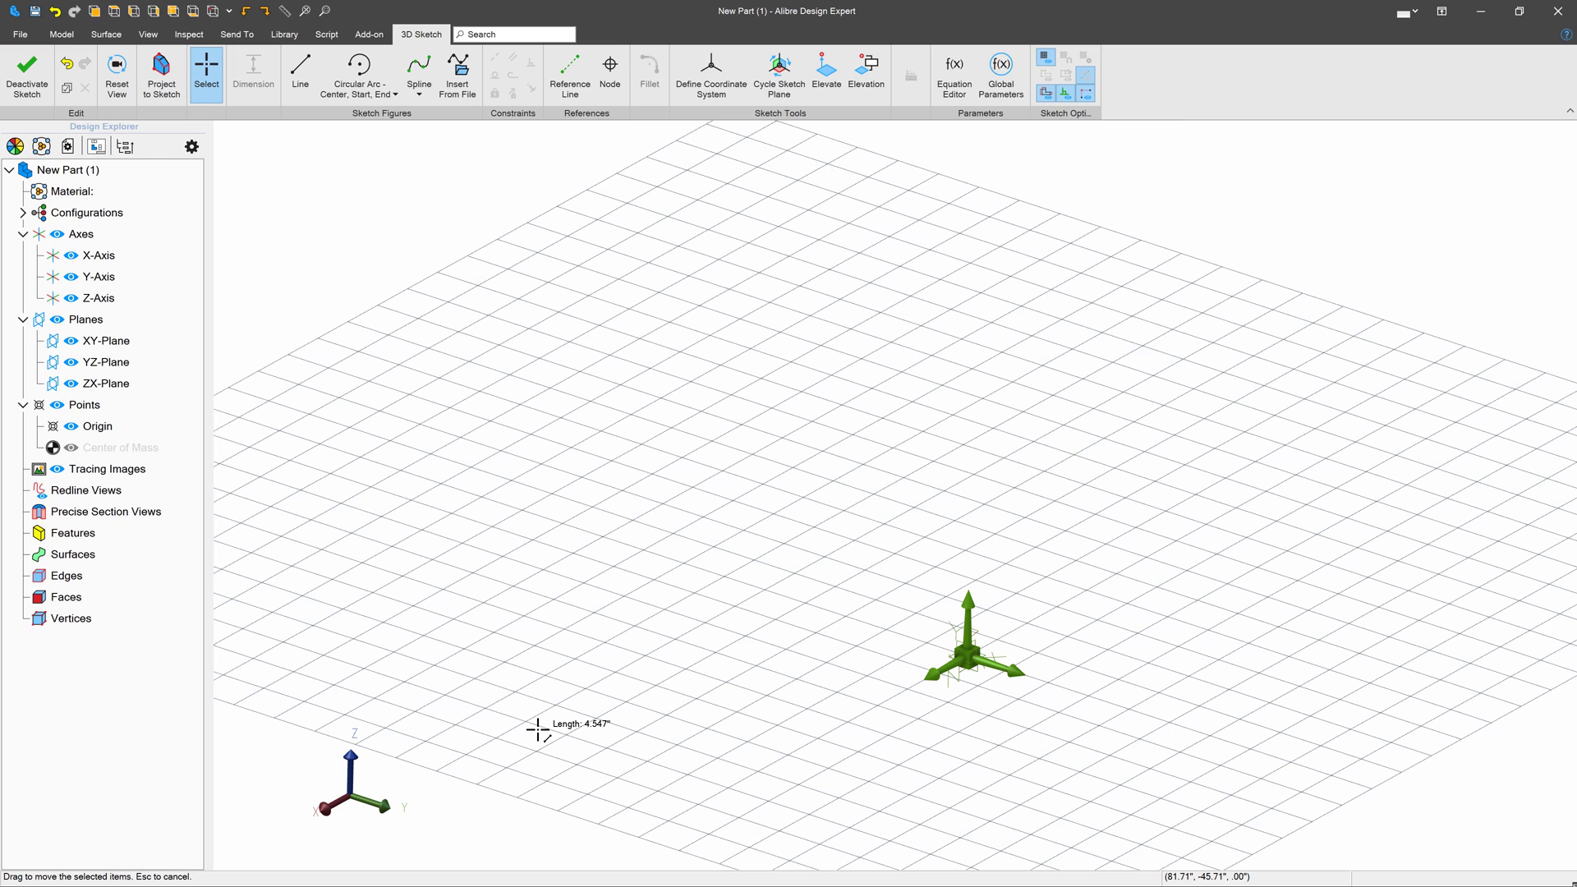
{"action": "key", "text": "Tab"}
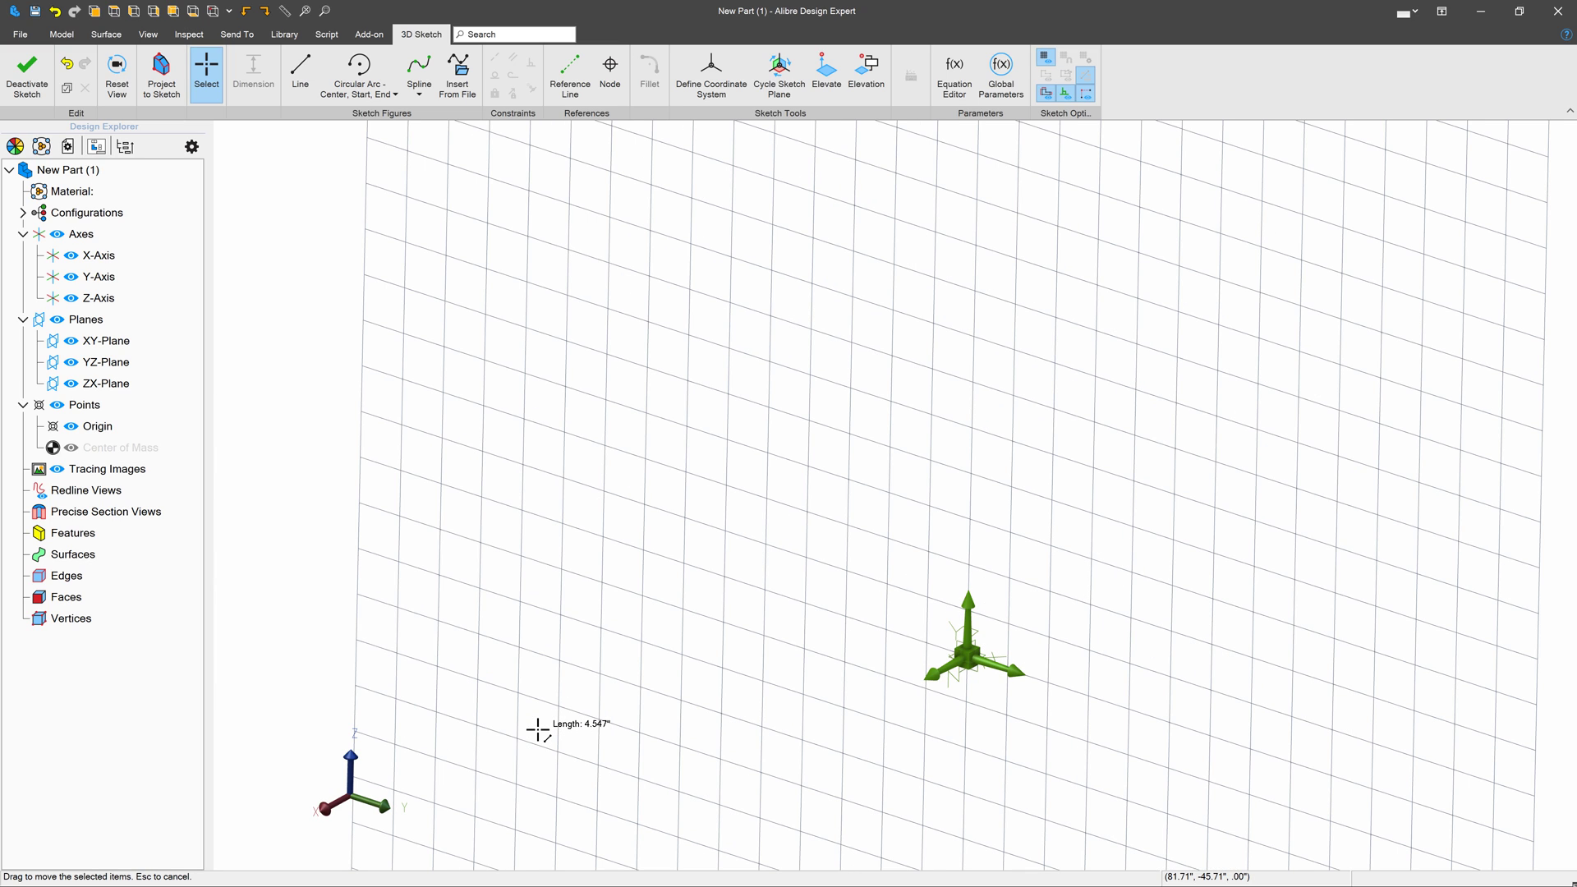
{"action": "key", "text": "Tab"}
{"action": "scroll", "coordinate": [1021, 690], "scroll_direction": "up", "scroll_amount": 5}
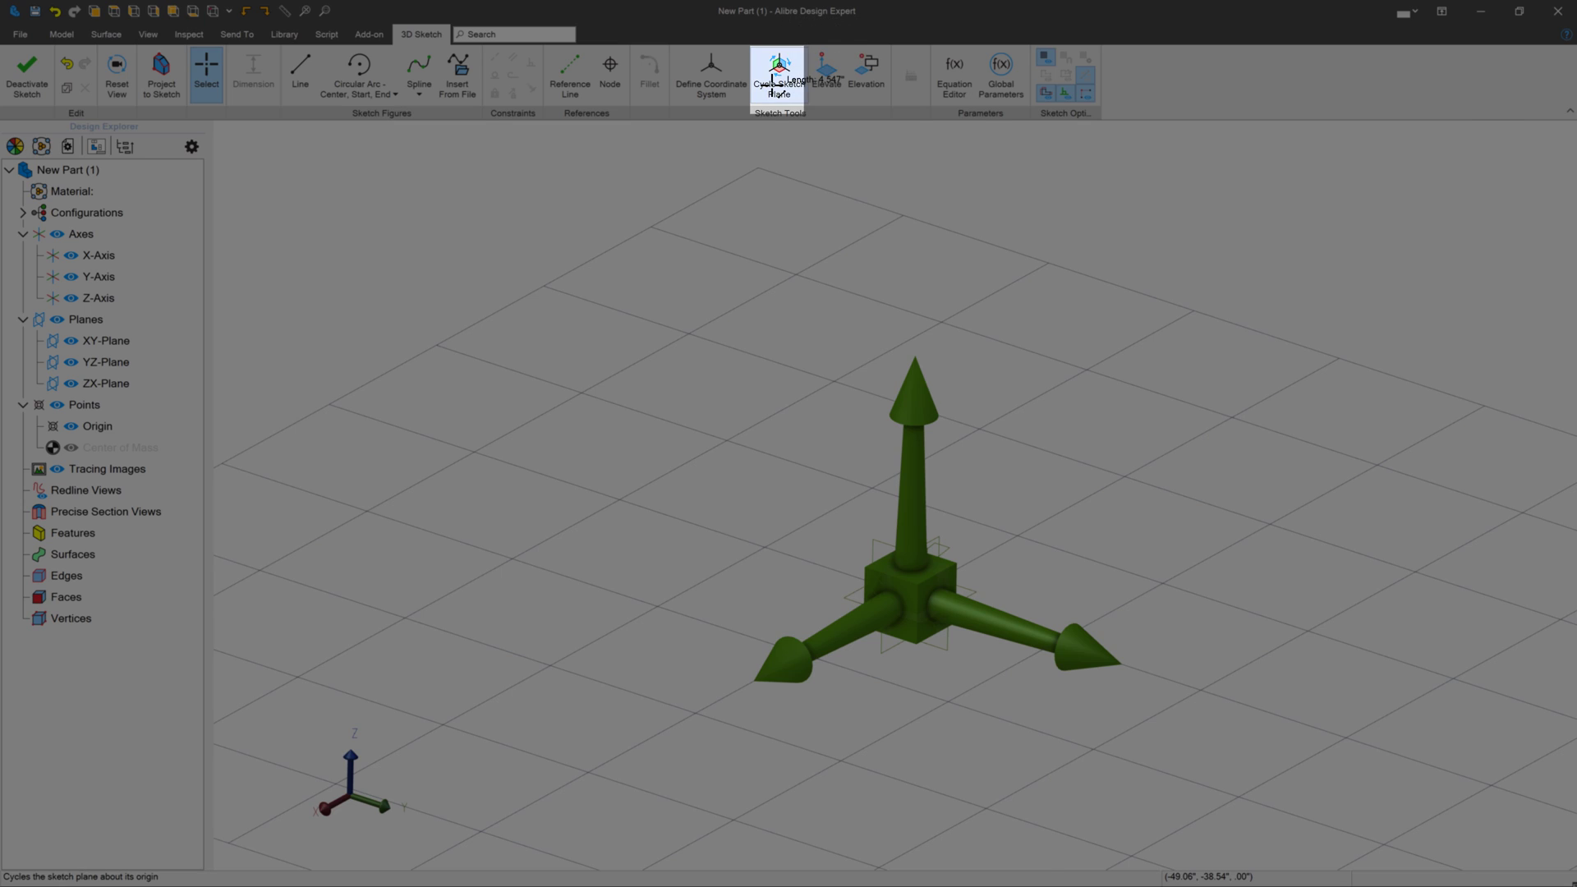
Run Cycle Sketch Plane through the three orientations until the sketch plane is back on XY.
{"action": "left_click", "coordinate": [778, 75]}
{"action": "left_click", "coordinate": [775, 79]}
{"action": "left_click", "coordinate": [776, 79]}
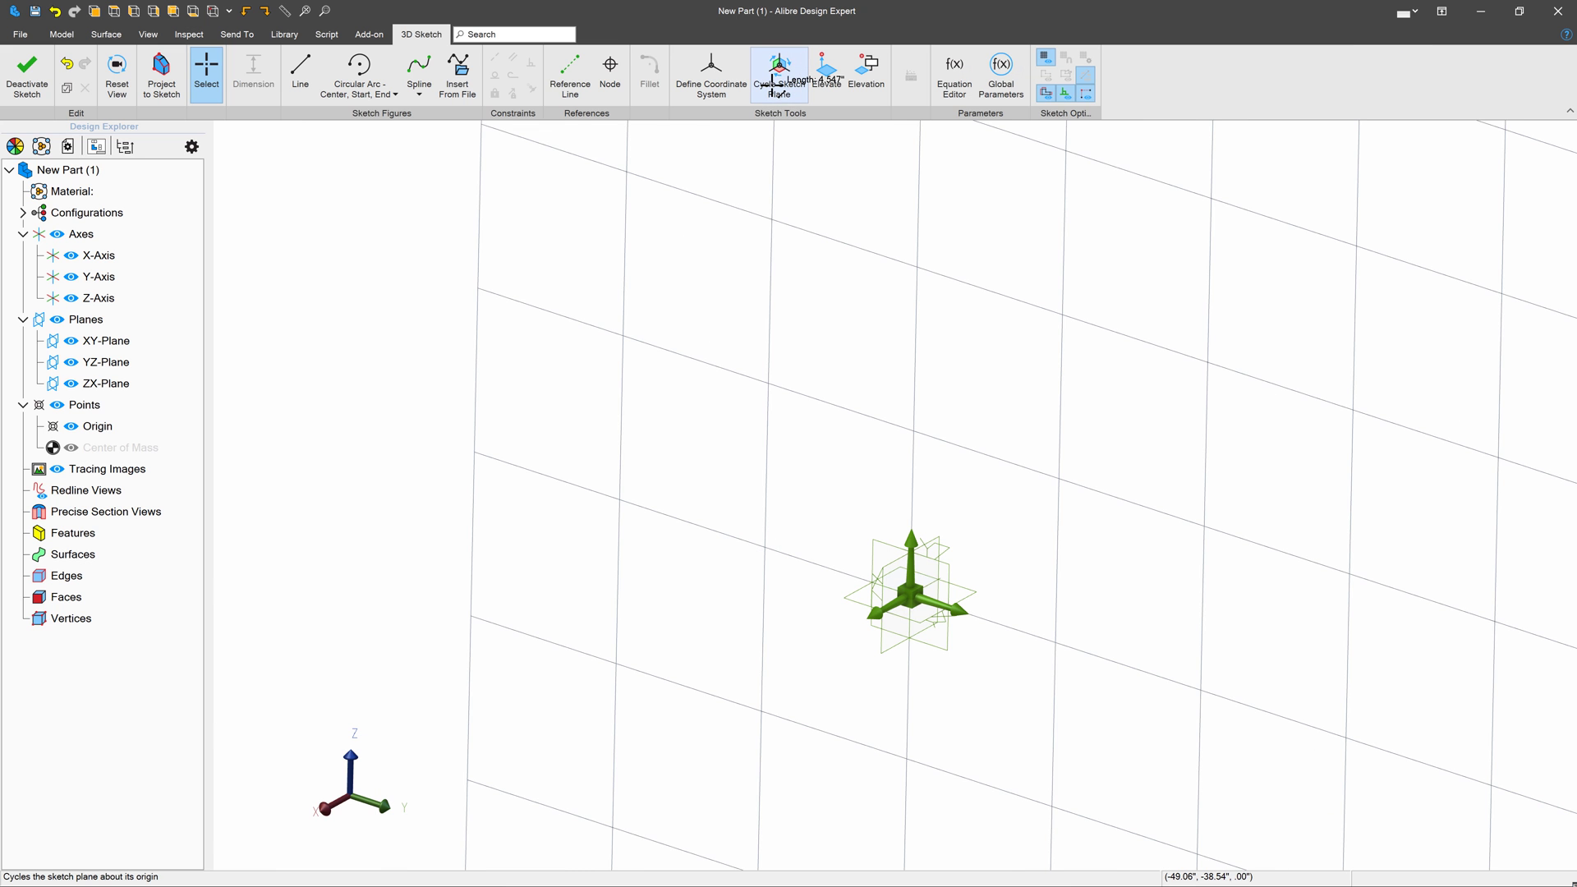
{"action": "left_click", "coordinate": [776, 78]}
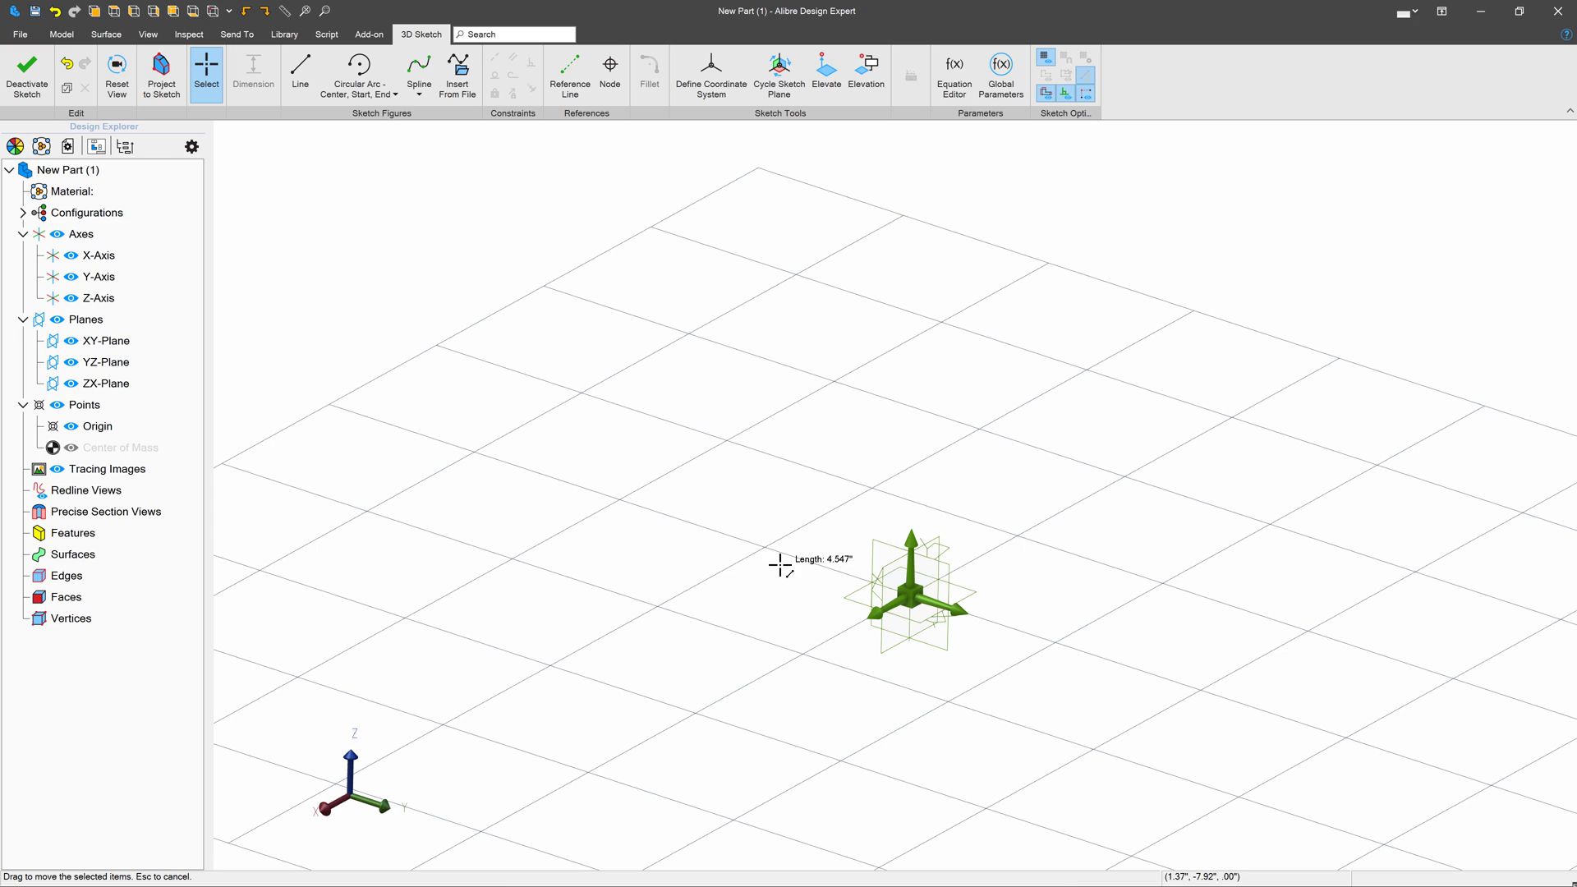
Sketch a single line on the XY plane from the origin along the negative X direction.
{"action": "left_click", "coordinate": [301, 72]}
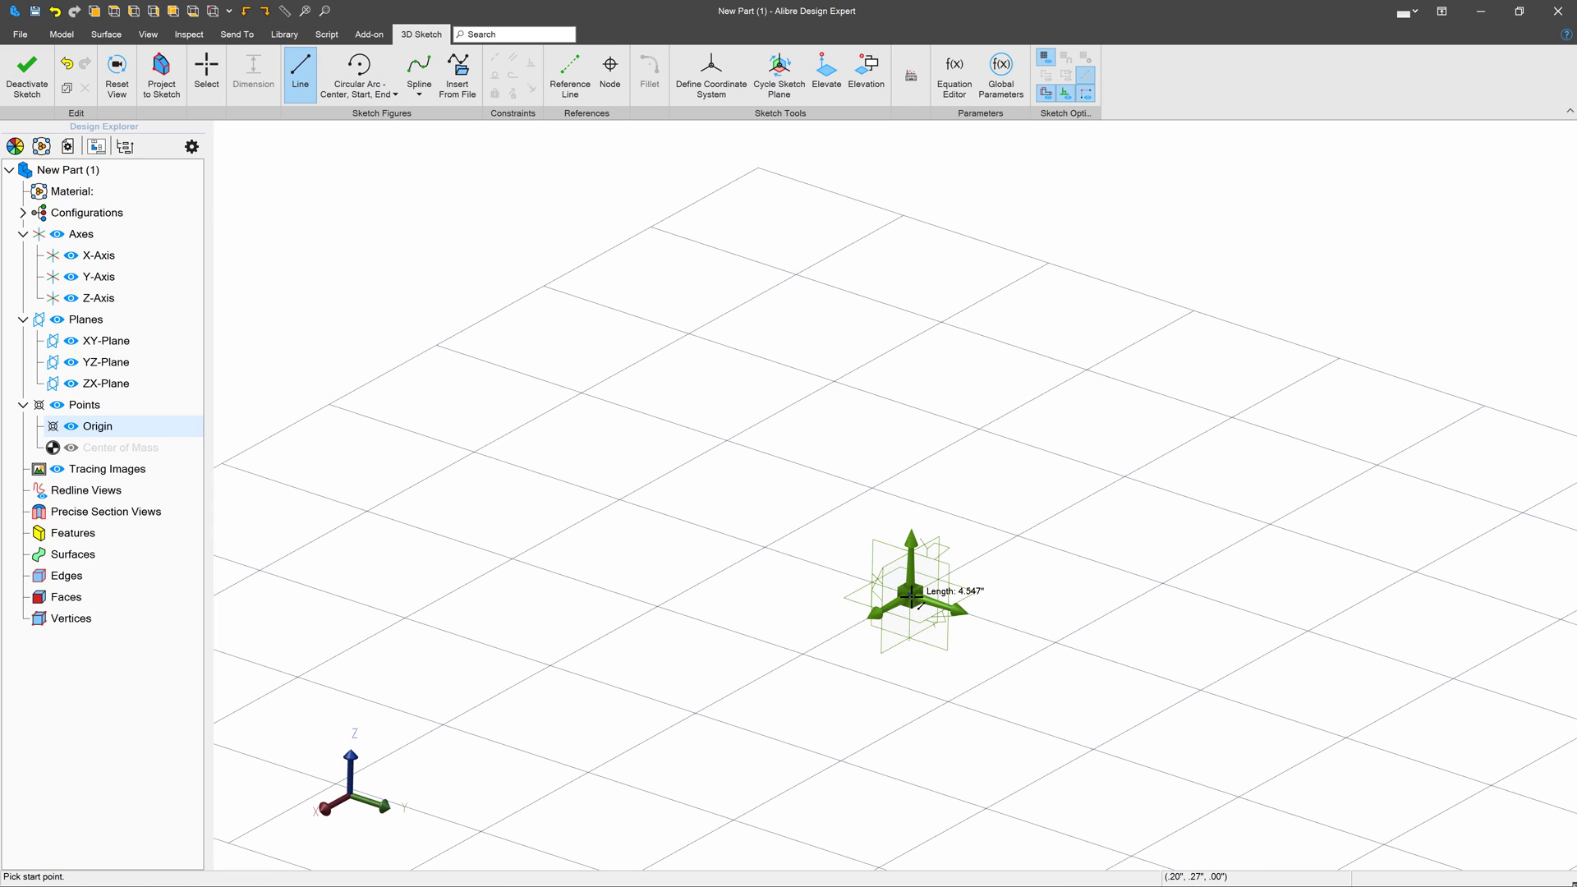
{"action": "left_click", "coordinate": [912, 593]}
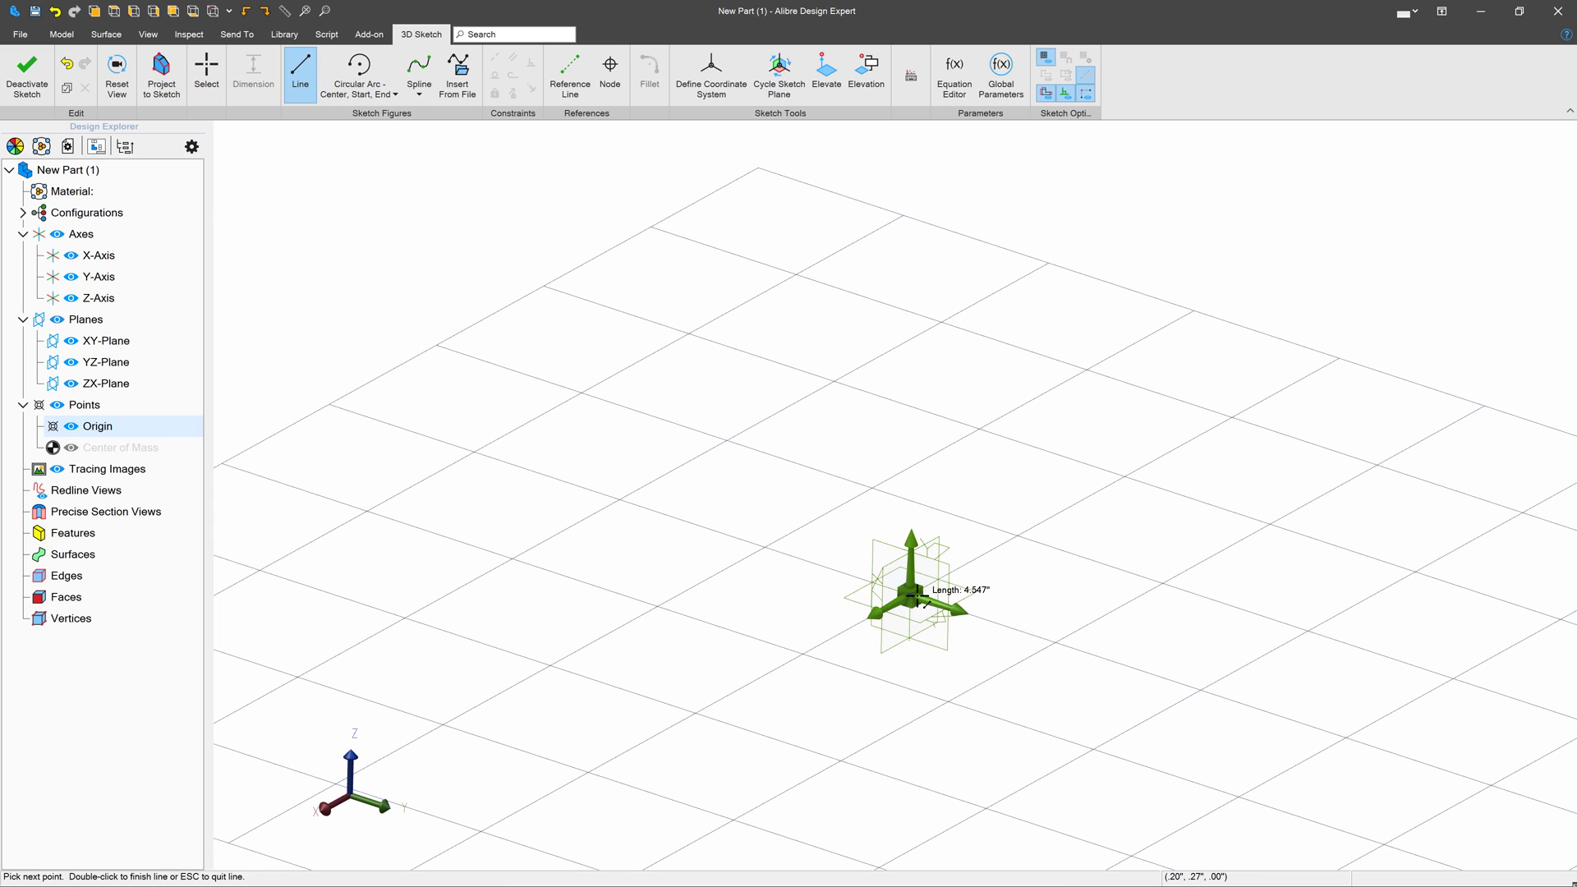
{"action": "left_click", "coordinate": [1187, 441]}
{"action": "key", "text": "Escape"}
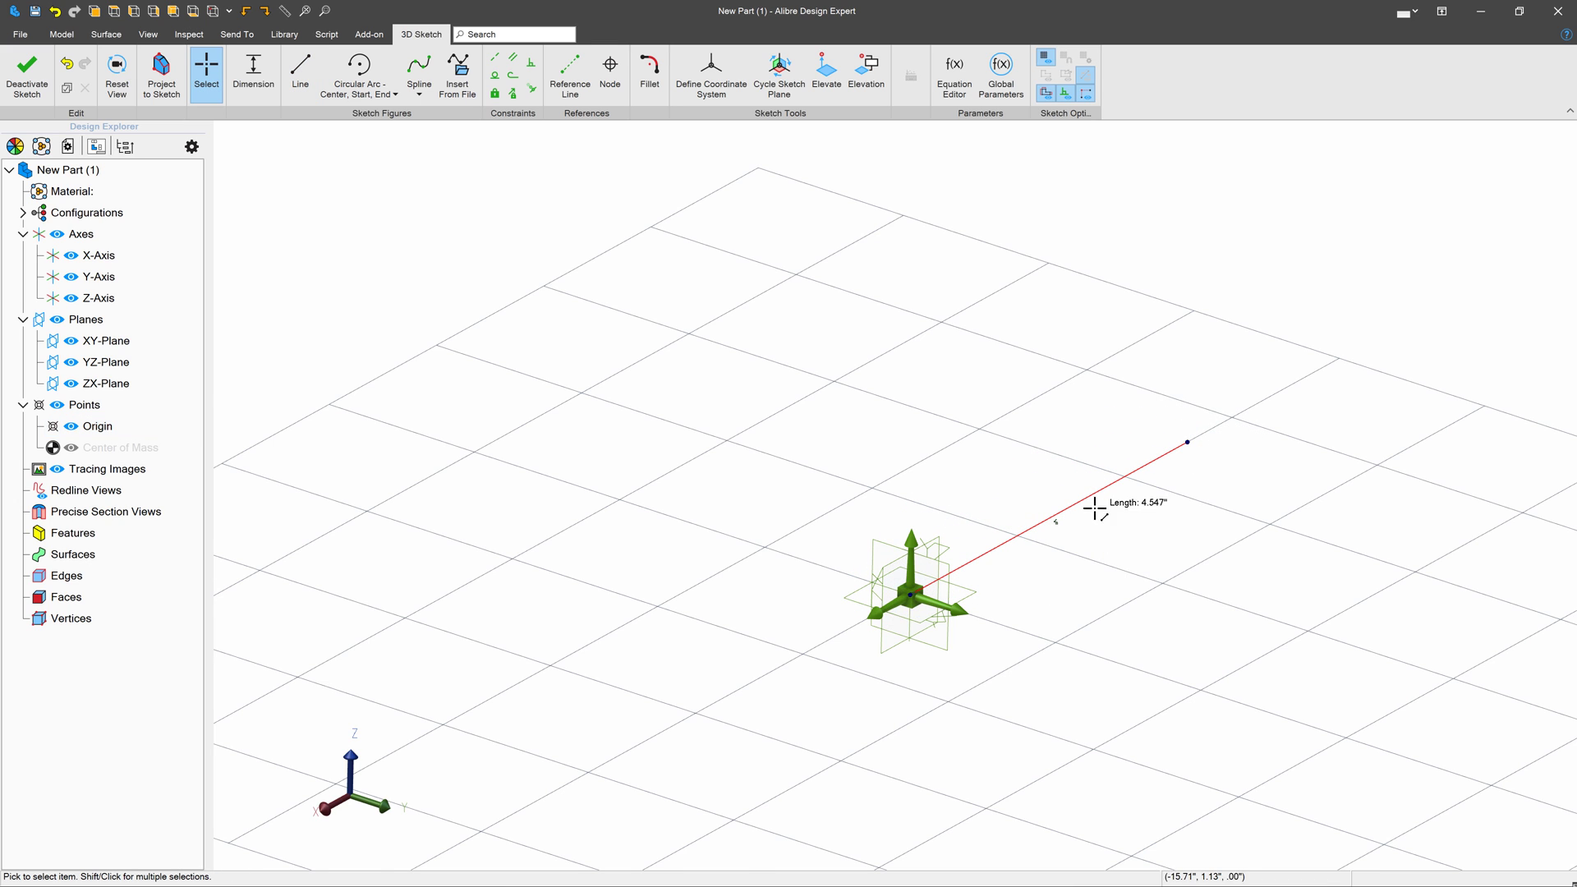
Dimension the line that runs from the origin along the negative X direction and set its length to 9 inches.
{"action": "scroll", "coordinate": [1098, 505], "scroll_direction": "up", "scroll_amount": 5}
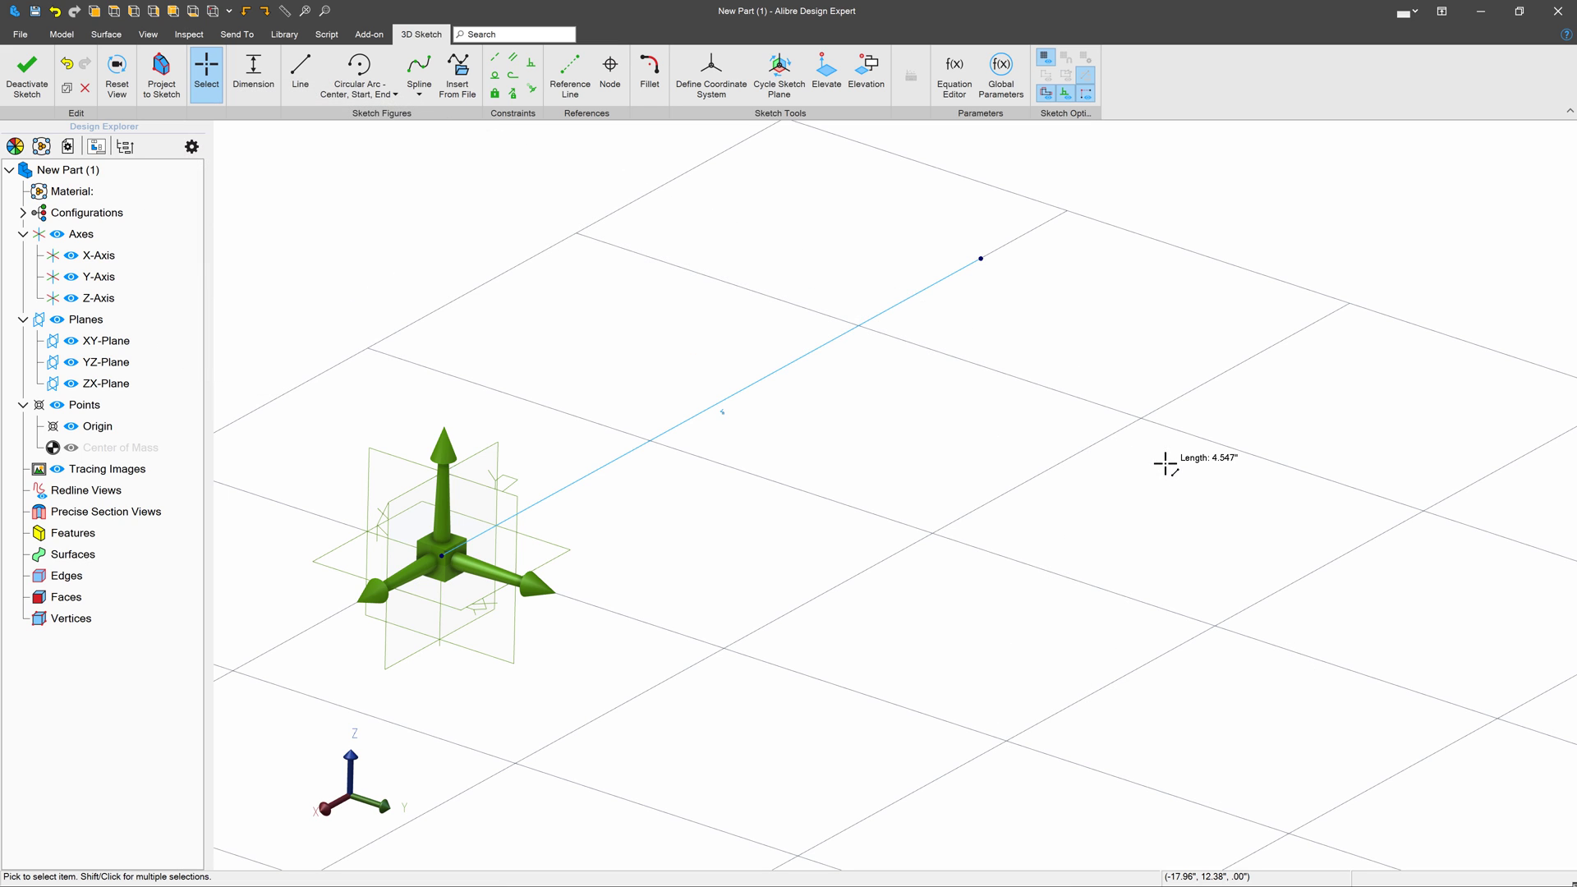
{"action": "left_click", "coordinate": [253, 72]}
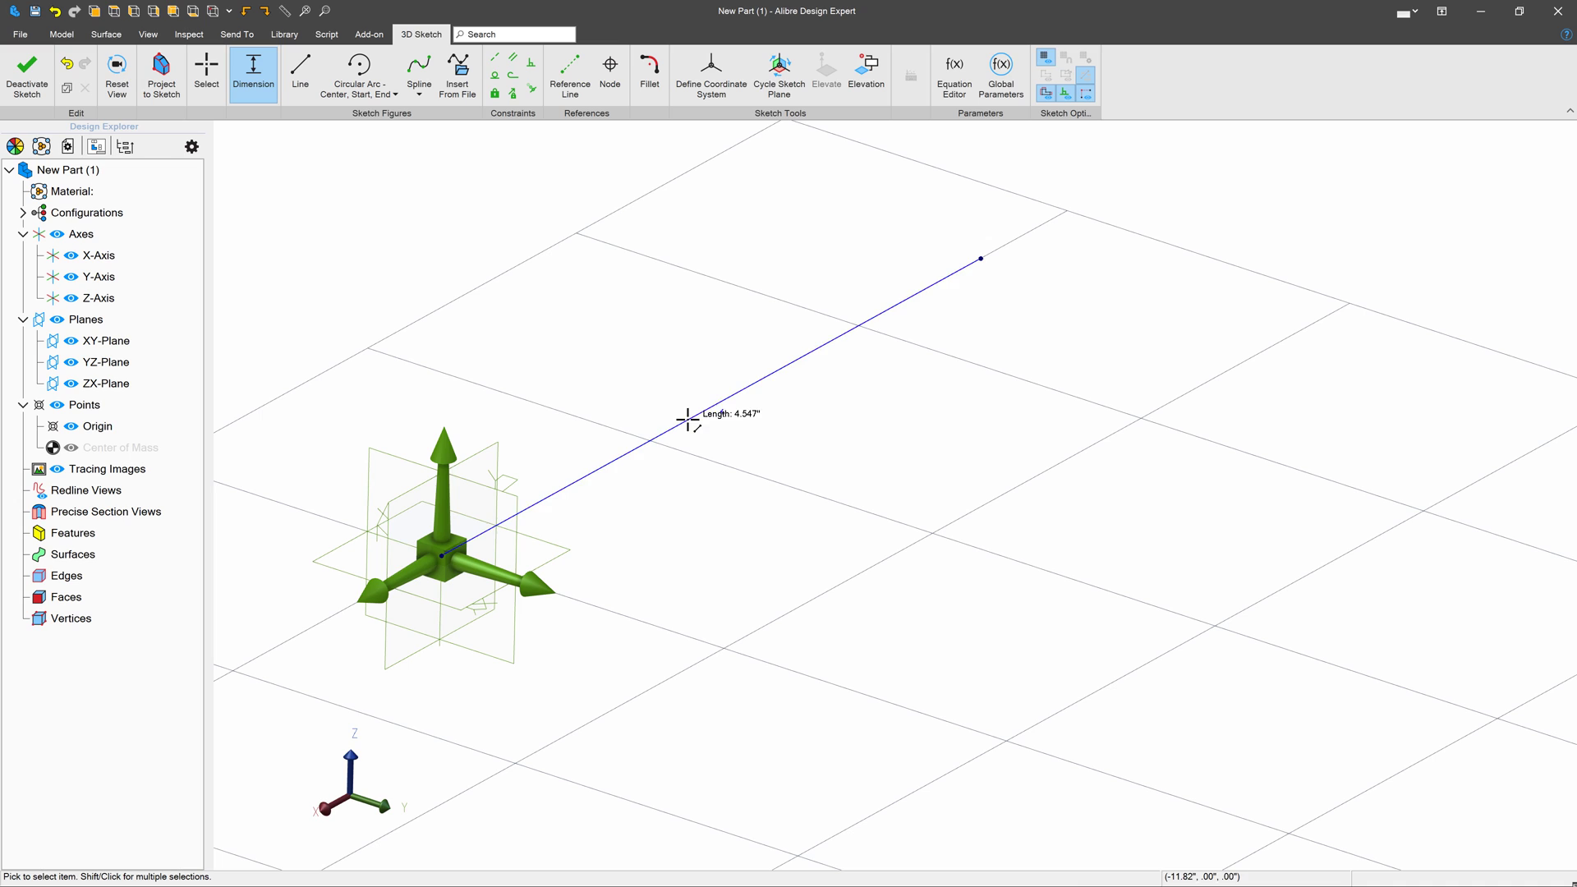
{"action": "left_click", "coordinate": [688, 418]}
{"action": "left_click", "coordinate": [639, 367]}
{"action": "left_click", "coordinate": [740, 359]}
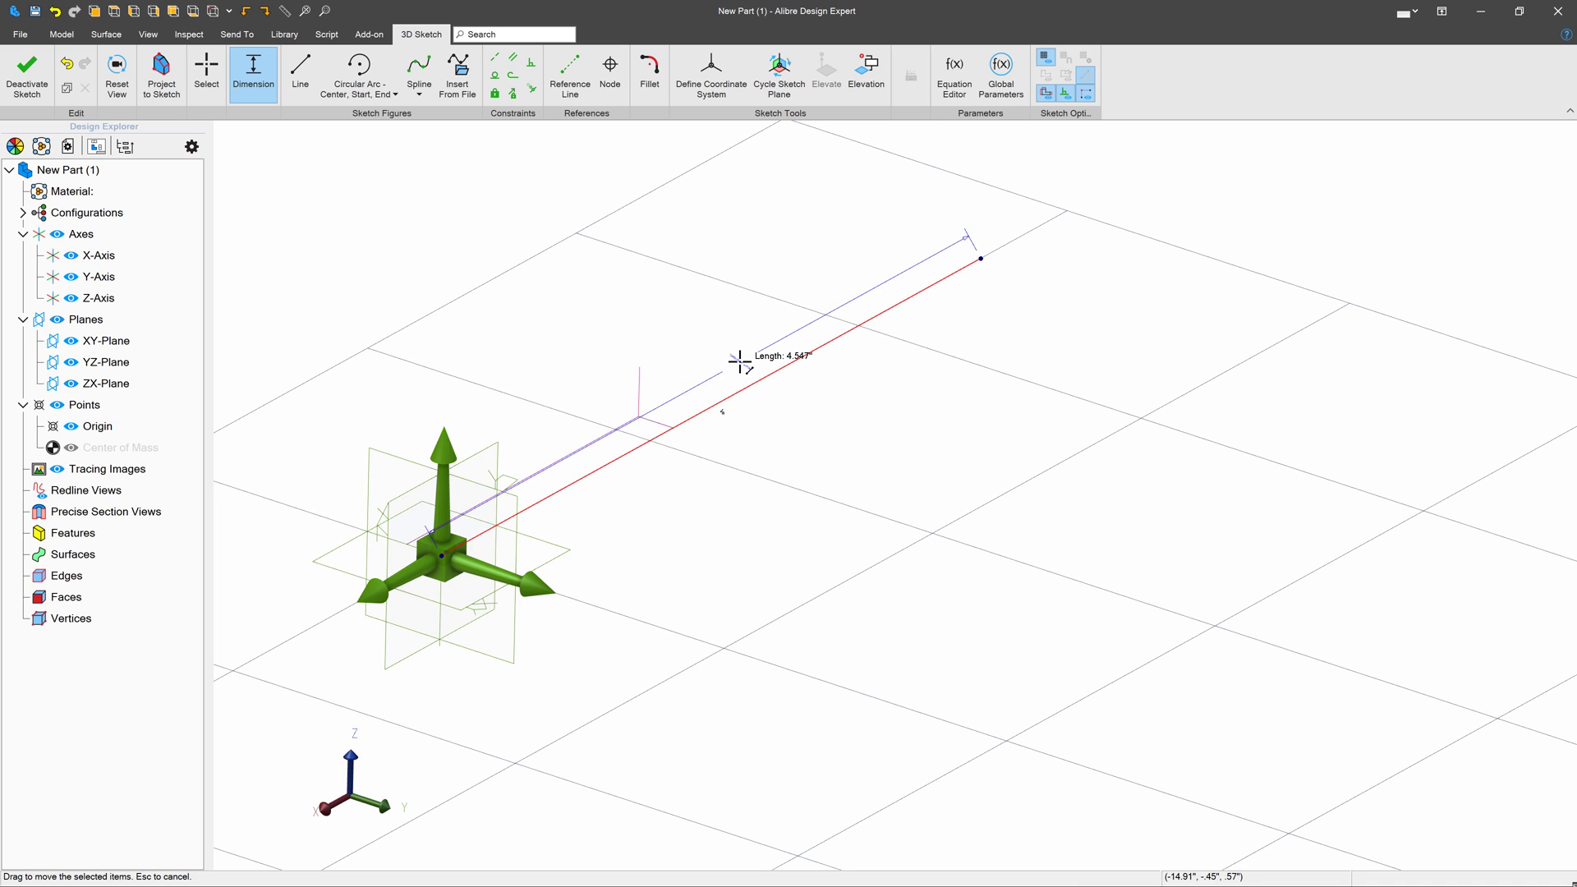
{"action": "type", "text": "9"}
{"action": "key", "text": "Return"}
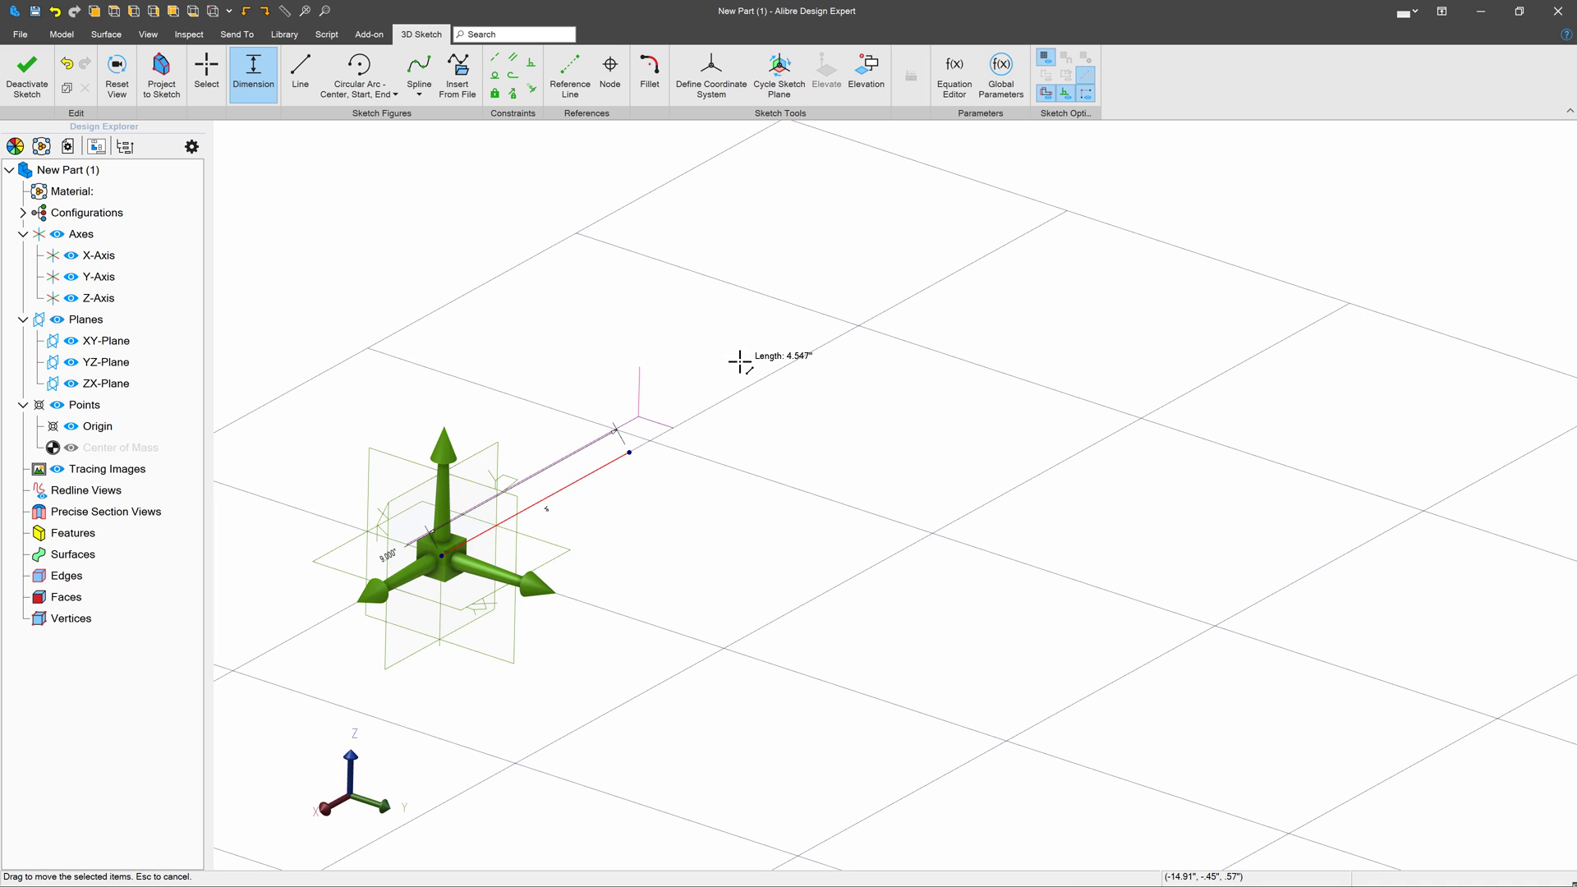
Sketch a second line about 9.18 inches long from the free end of the 9-inch line along the positive Y direction.
{"action": "scroll", "coordinate": [575, 497], "scroll_direction": "up", "scroll_amount": 6}
{"action": "key", "text": "l"}
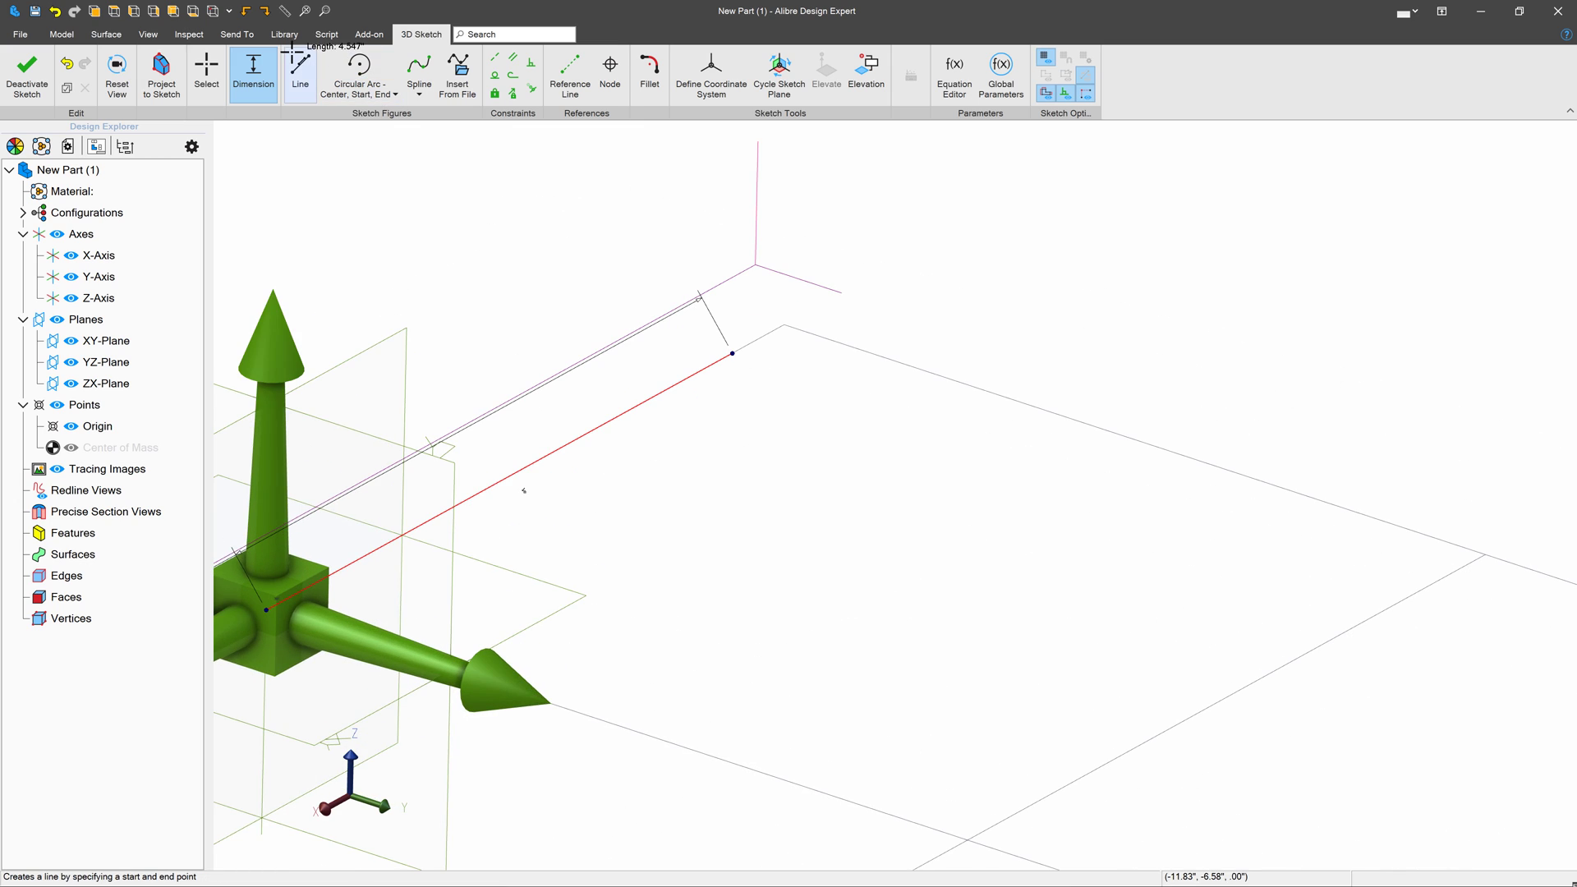
{"action": "scroll", "coordinate": [789, 370], "scroll_direction": "down", "scroll_amount": 6}
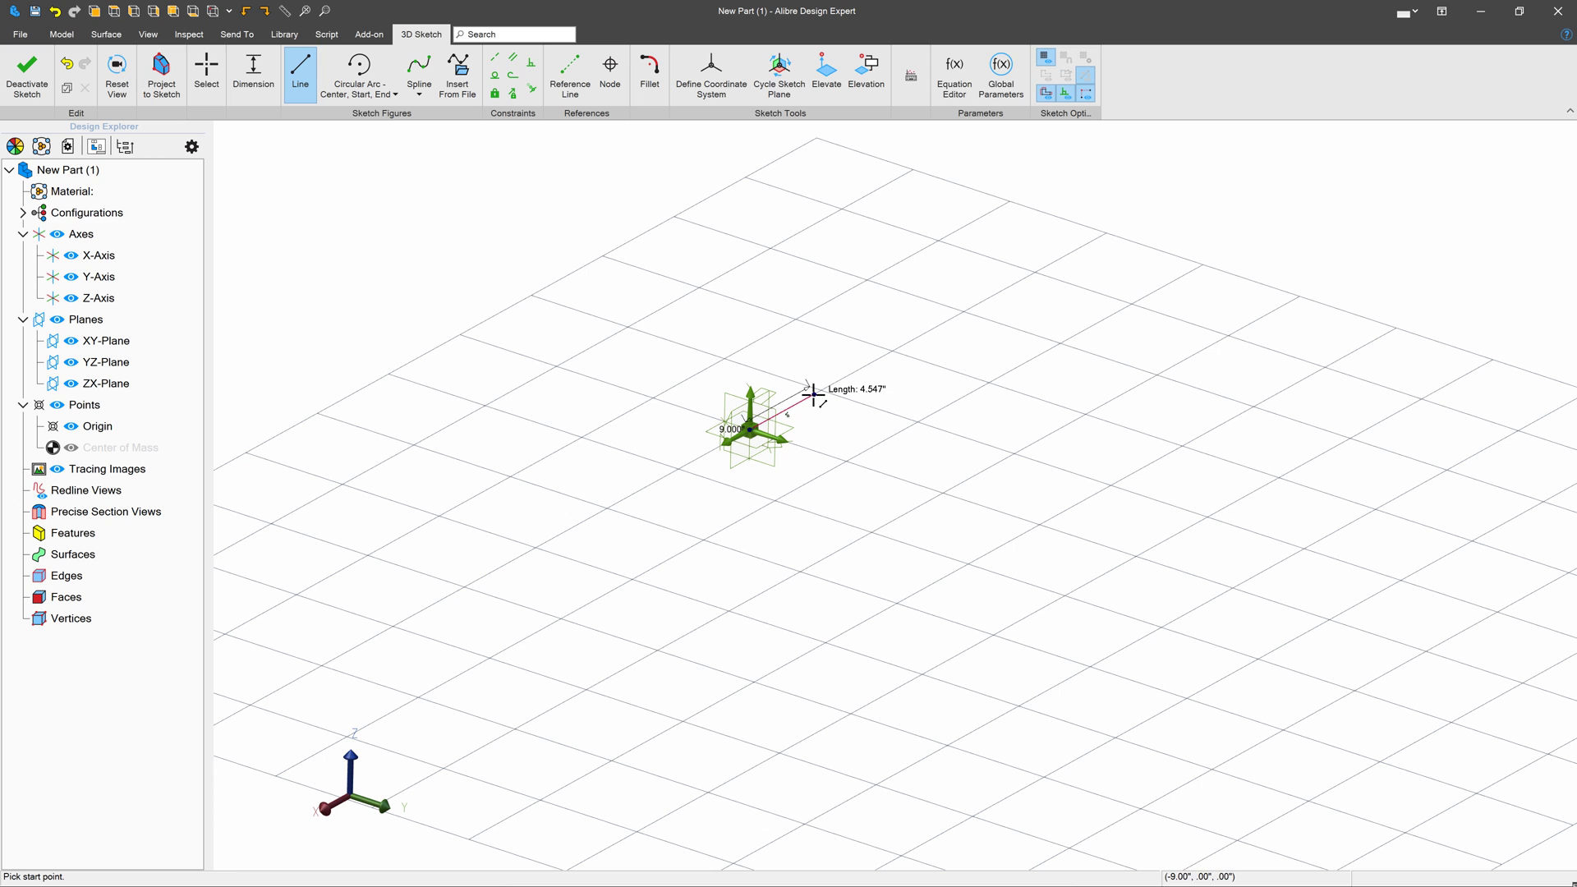
{"action": "left_click", "coordinate": [814, 395]}
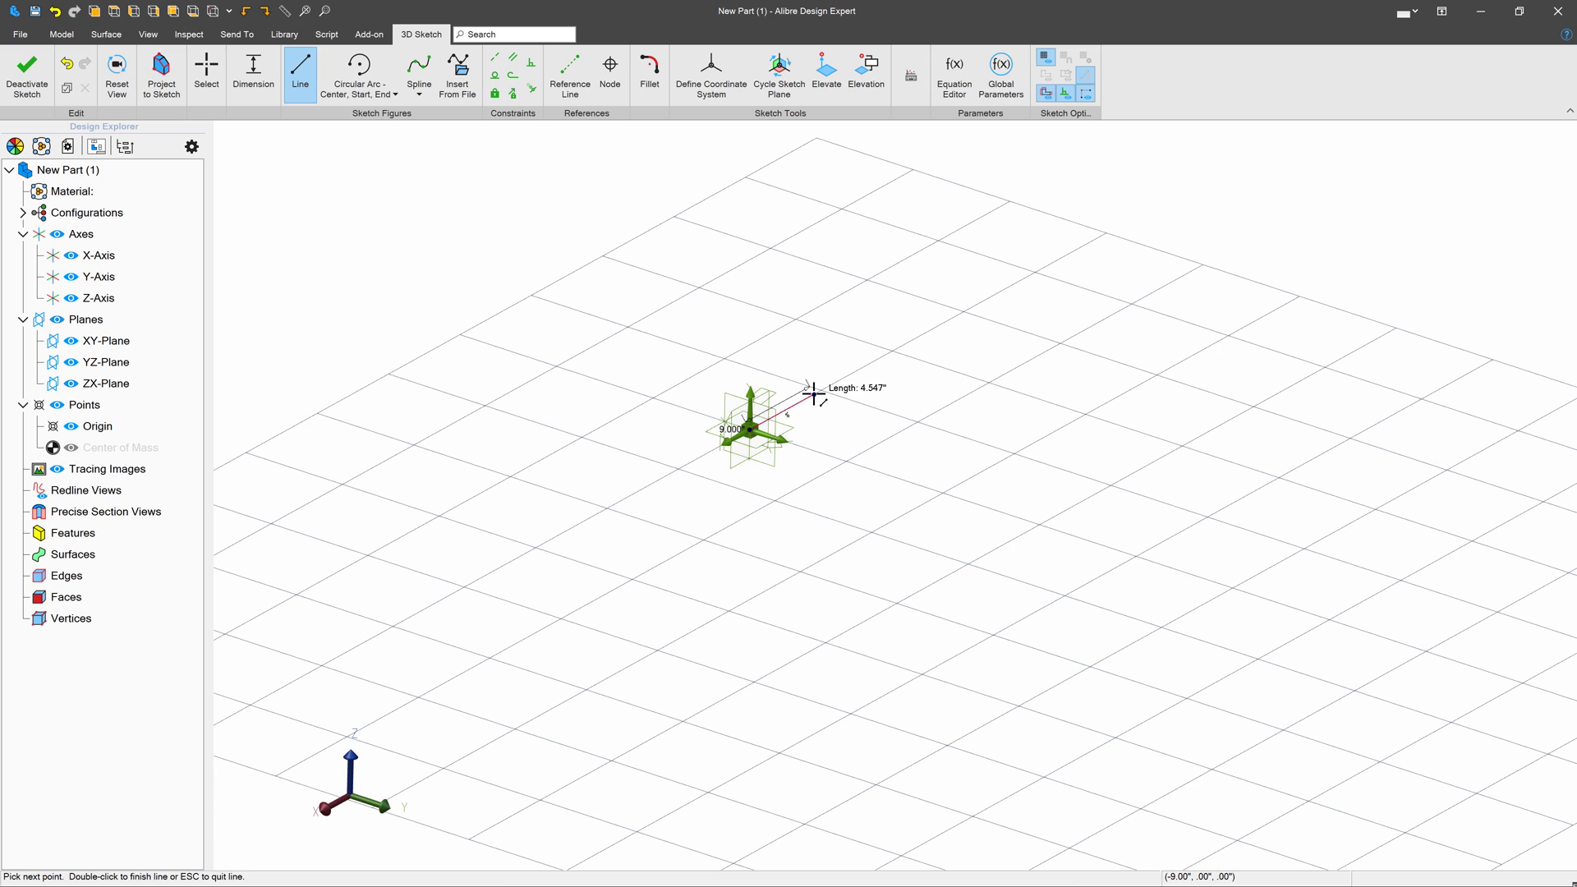
{"action": "left_click", "coordinate": [897, 426]}
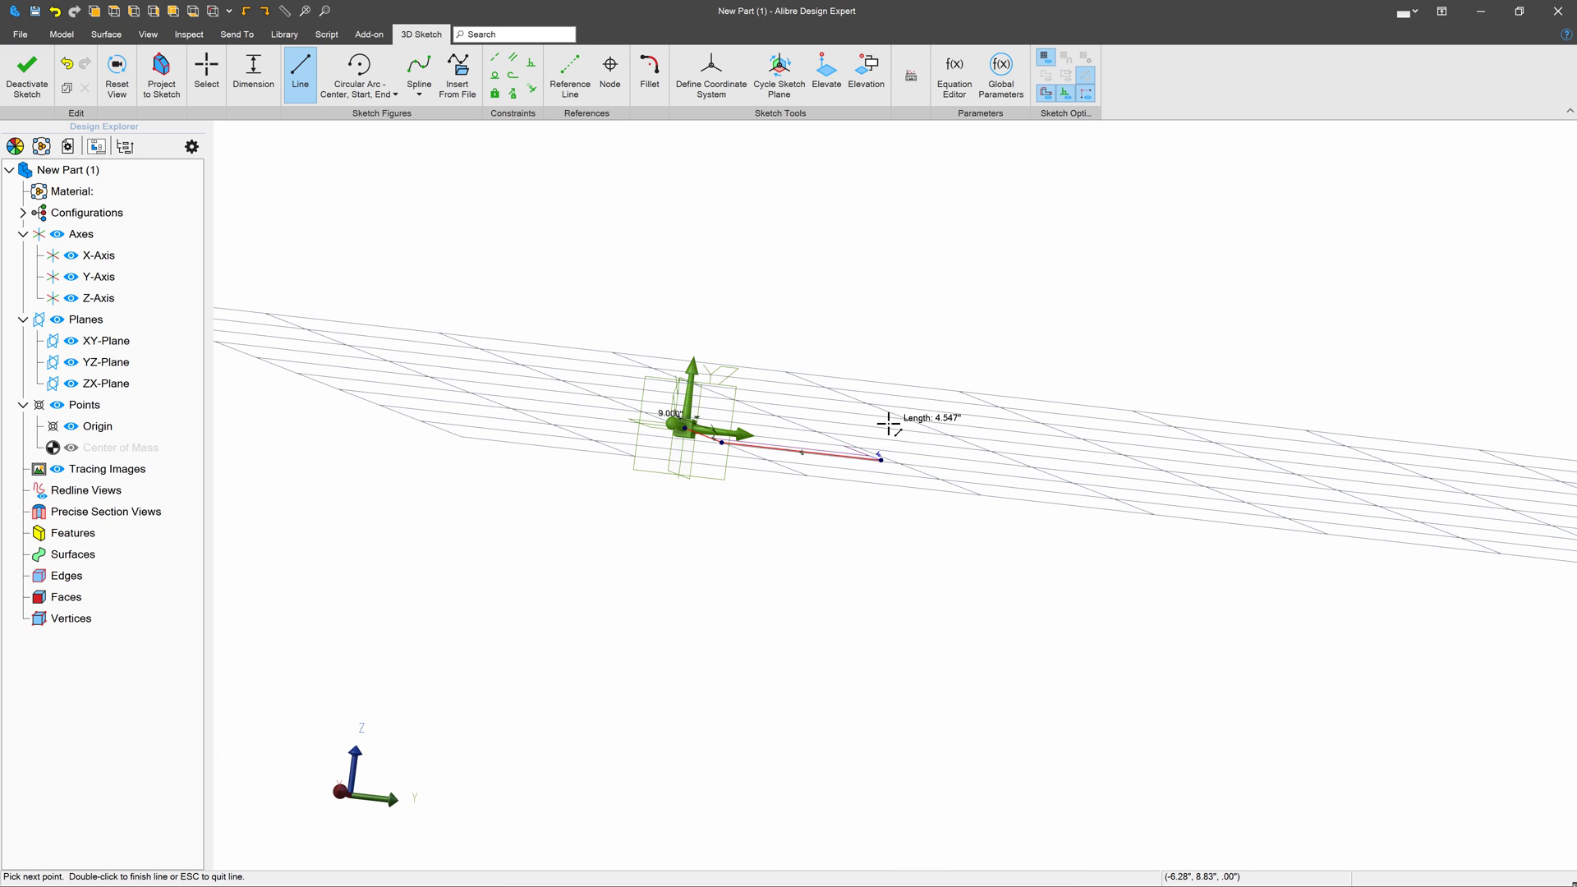
{"action": "scroll", "coordinate": [781, 376], "scroll_direction": "up", "scroll_amount": 5}
{"action": "key", "text": "Escape"}
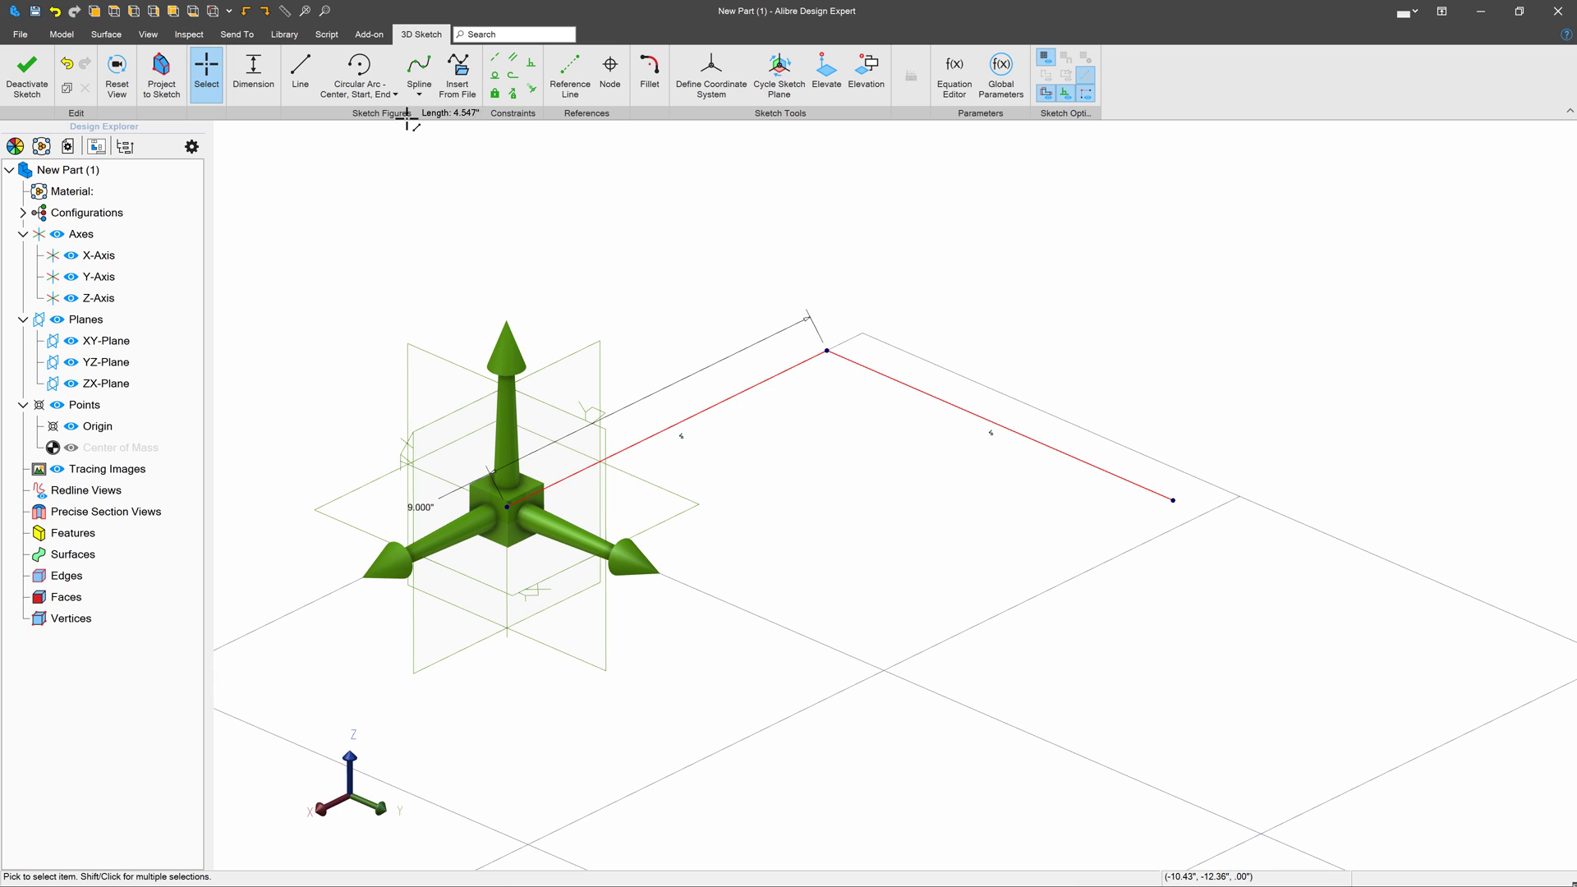
Sketch a Tangent-Start, End circular arc from the free end of the second line and delete it again.
{"action": "left_click", "coordinate": [362, 86]}
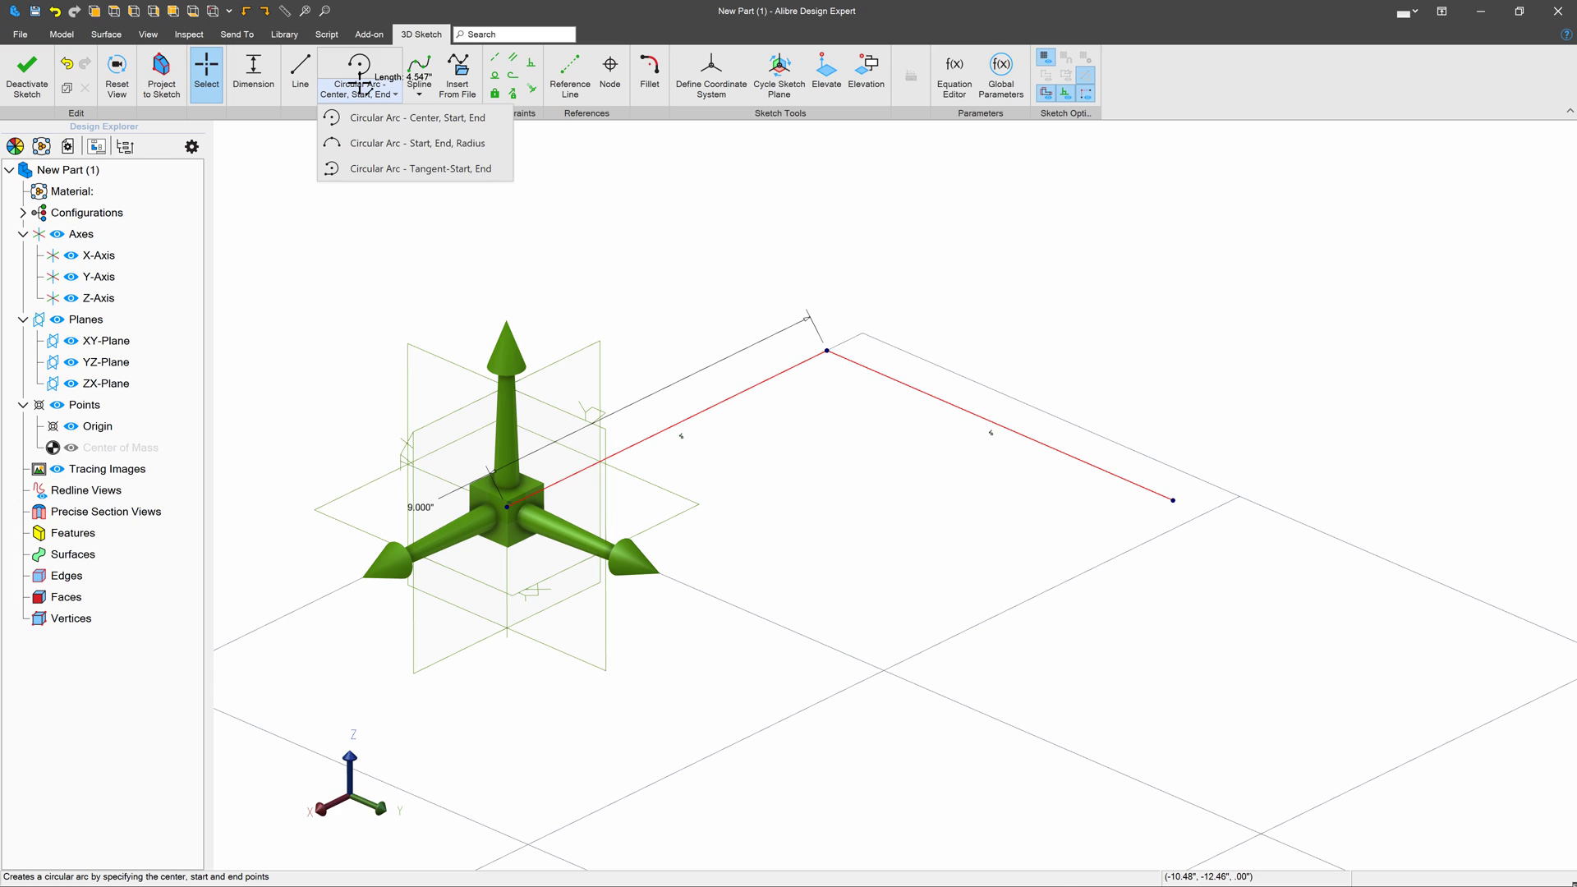
{"action": "left_click", "coordinate": [389, 164]}
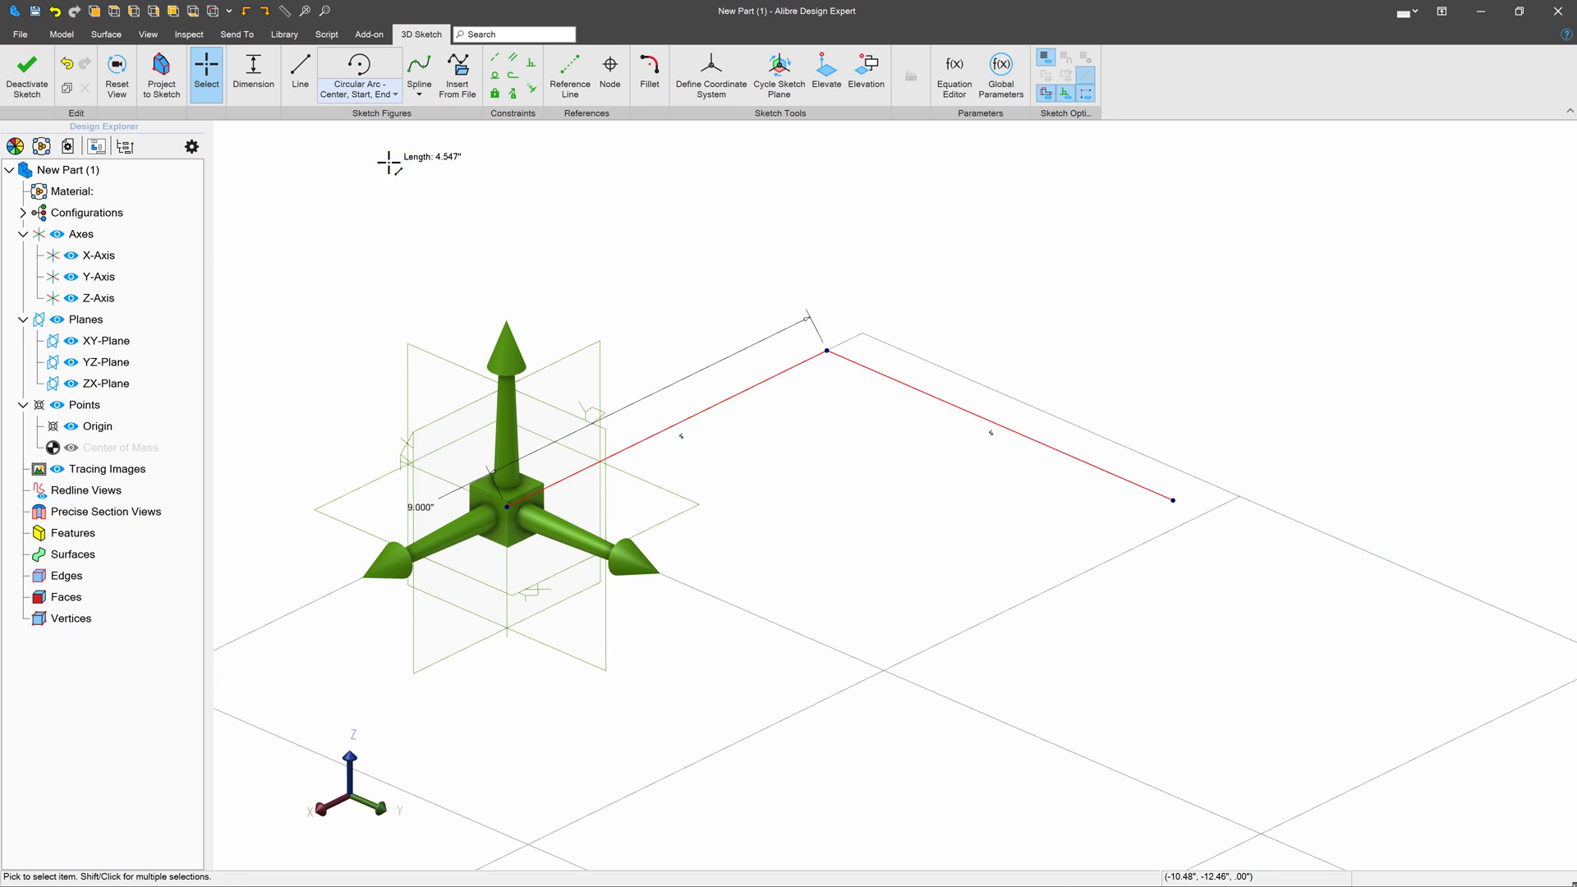
{"action": "left_click", "coordinate": [1173, 500]}
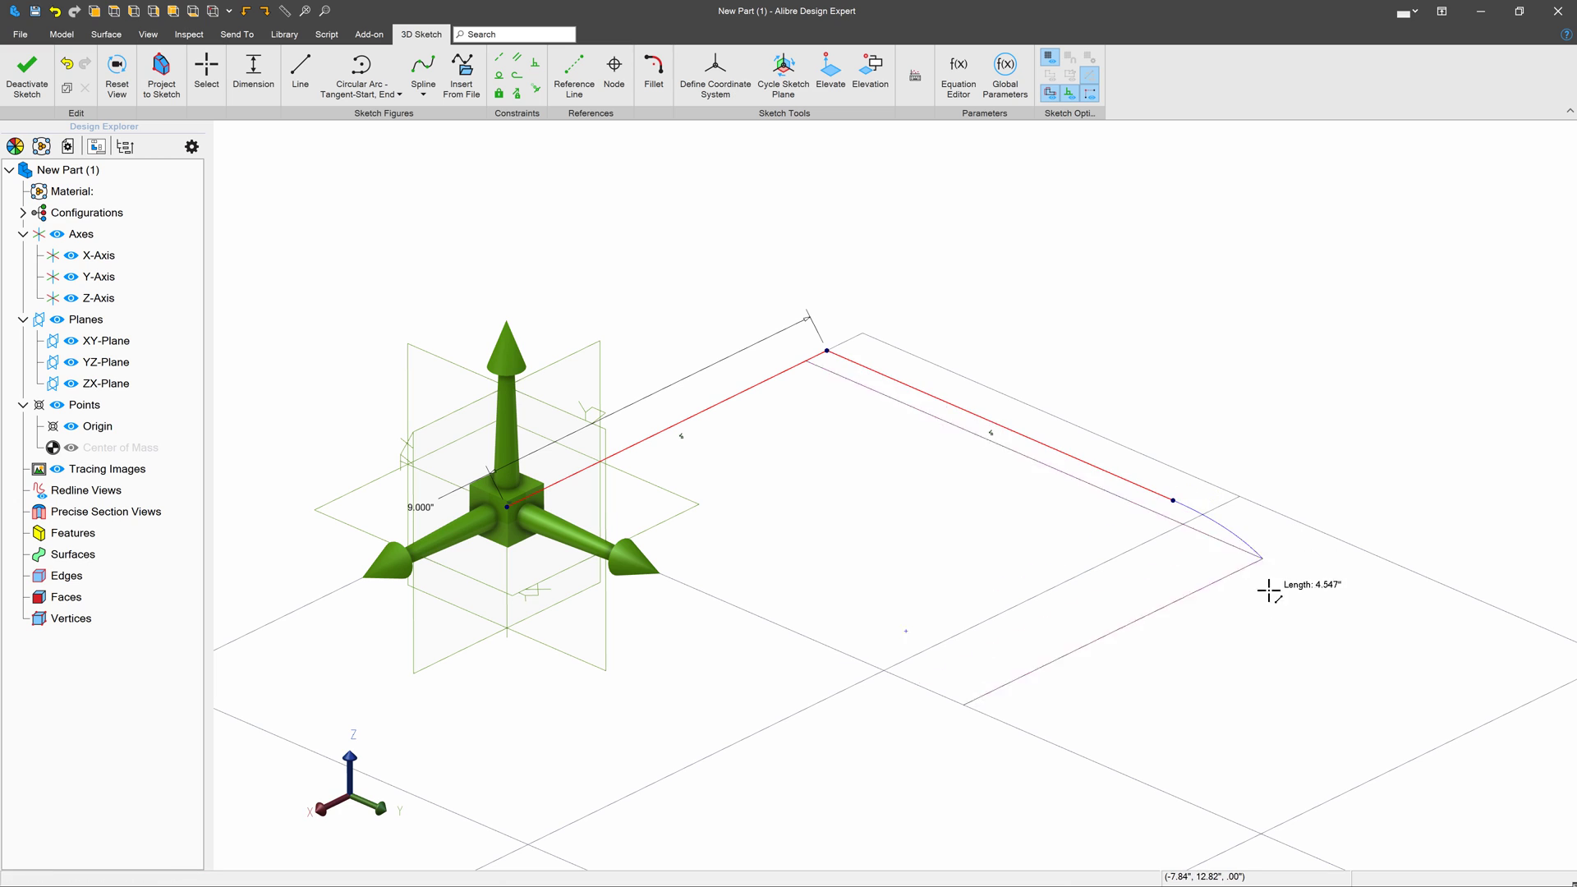
{"action": "left_click", "coordinate": [1015, 677]}
{"action": "key", "text": "Escape"}
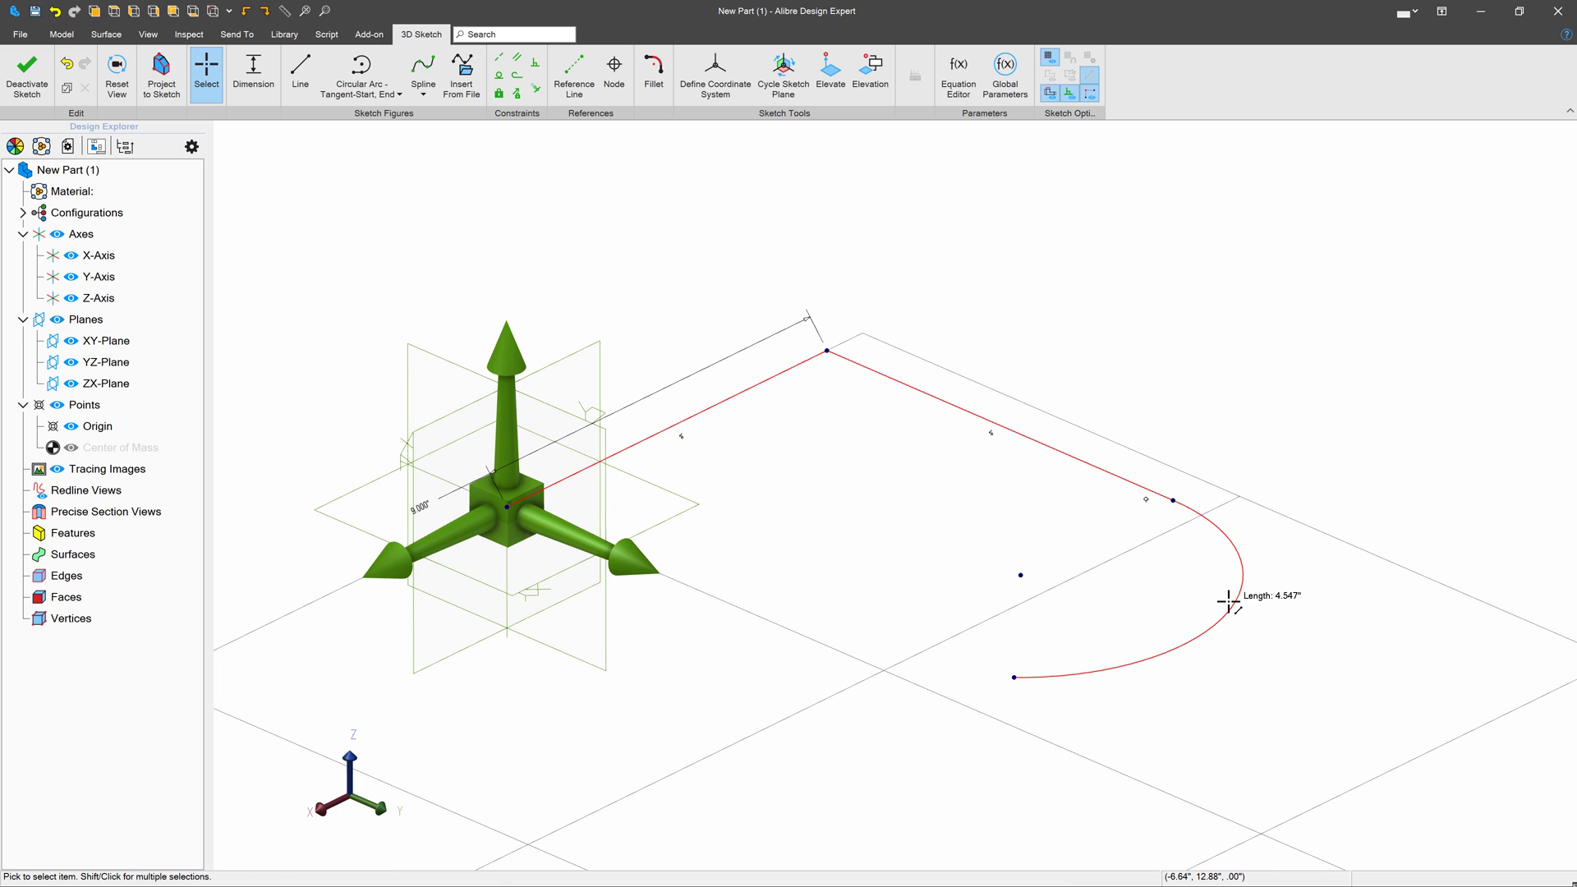
{"action": "left_click", "coordinate": [1233, 597]}
{"action": "key", "text": "Delete"}
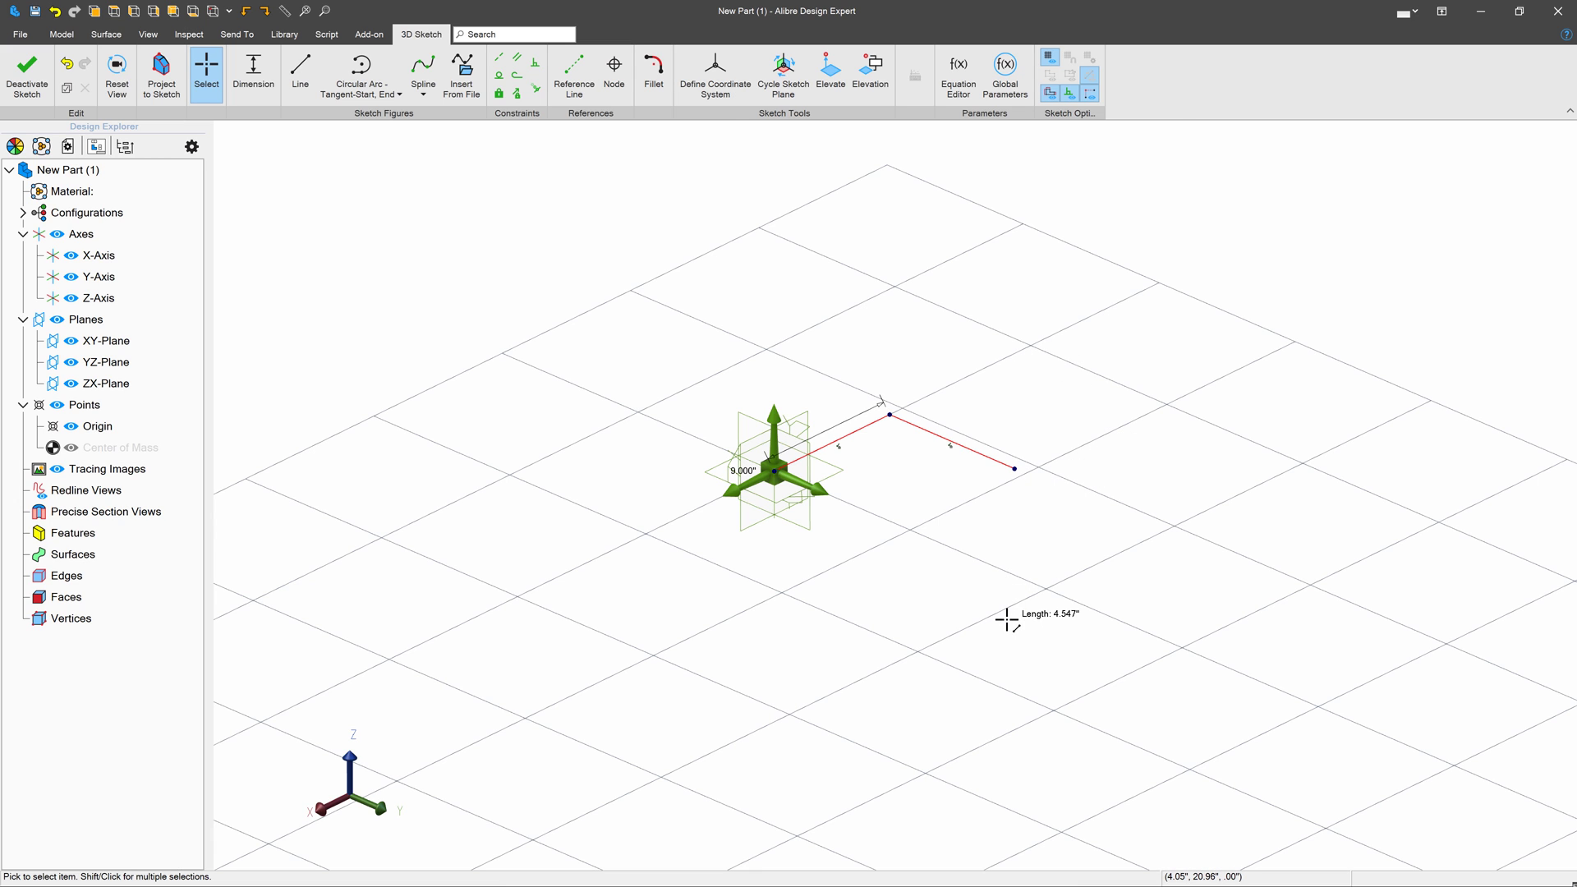
With the sketch plane on YZ, sketch a line straight down along negative Z from the free end of the second line.
{"action": "scroll", "coordinate": [1007, 620], "scroll_direction": "down", "scroll_amount": 10}
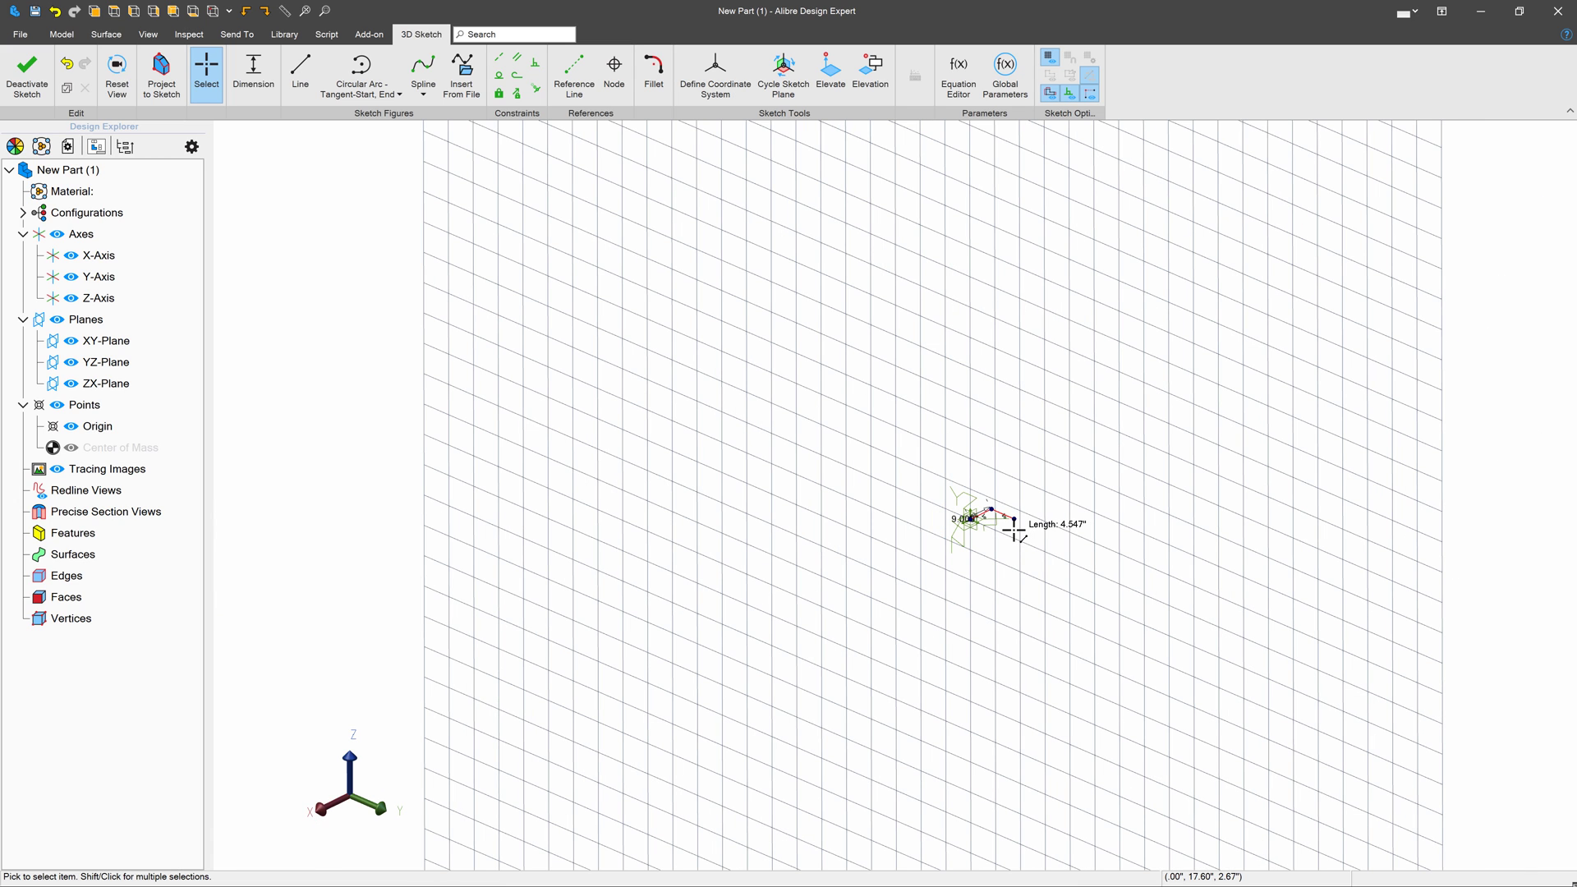
{"action": "scroll", "coordinate": [1015, 533], "scroll_direction": "up", "scroll_amount": 10}
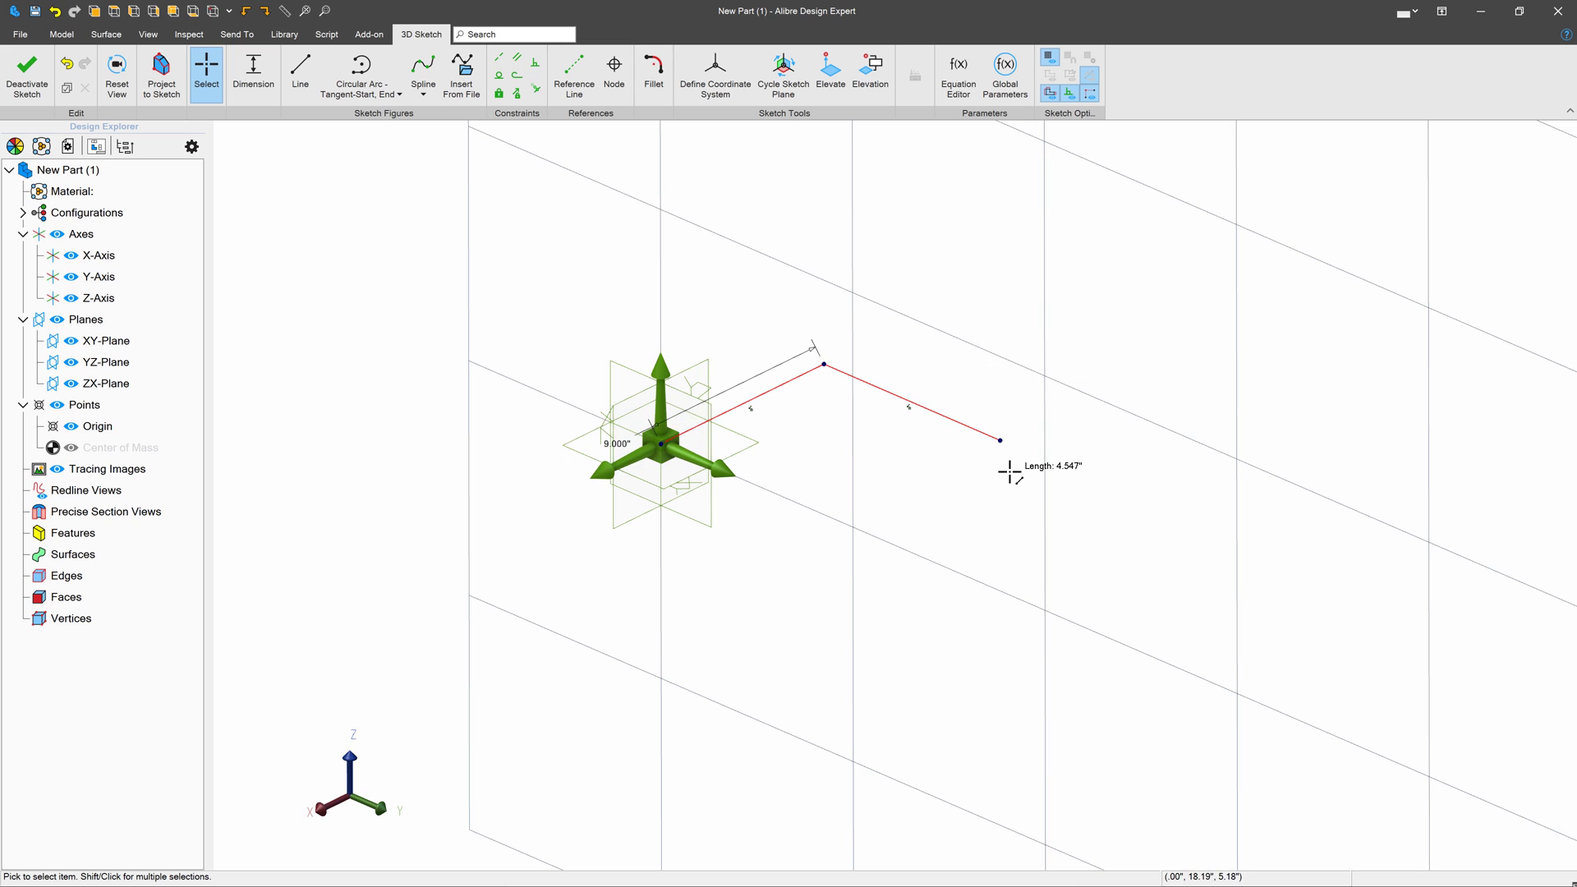
{"action": "mouse_move", "coordinate": [1009, 472]}
{"action": "middle_mouse_down"}
{"action": "mouse_move", "coordinate": [994, 469]}
{"action": "mouse_move", "coordinate": [1009, 464]}
{"action": "middle_mouse_up"}
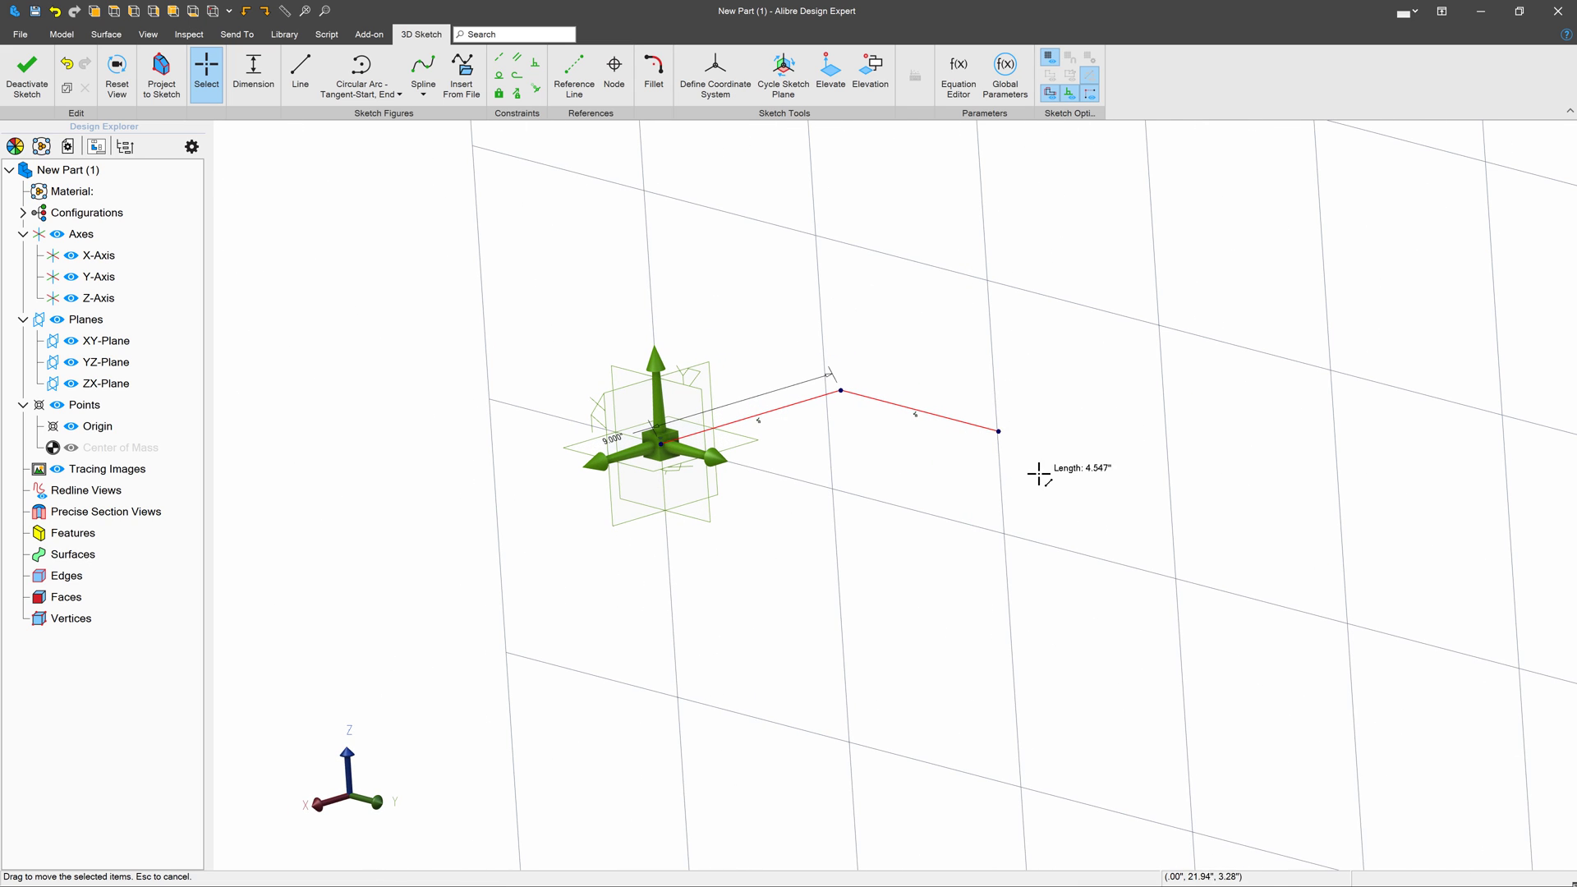
{"action": "scroll", "coordinate": [1039, 474], "scroll_direction": "up", "scroll_amount": 3}
{"action": "left_click", "coordinate": [300, 74]}
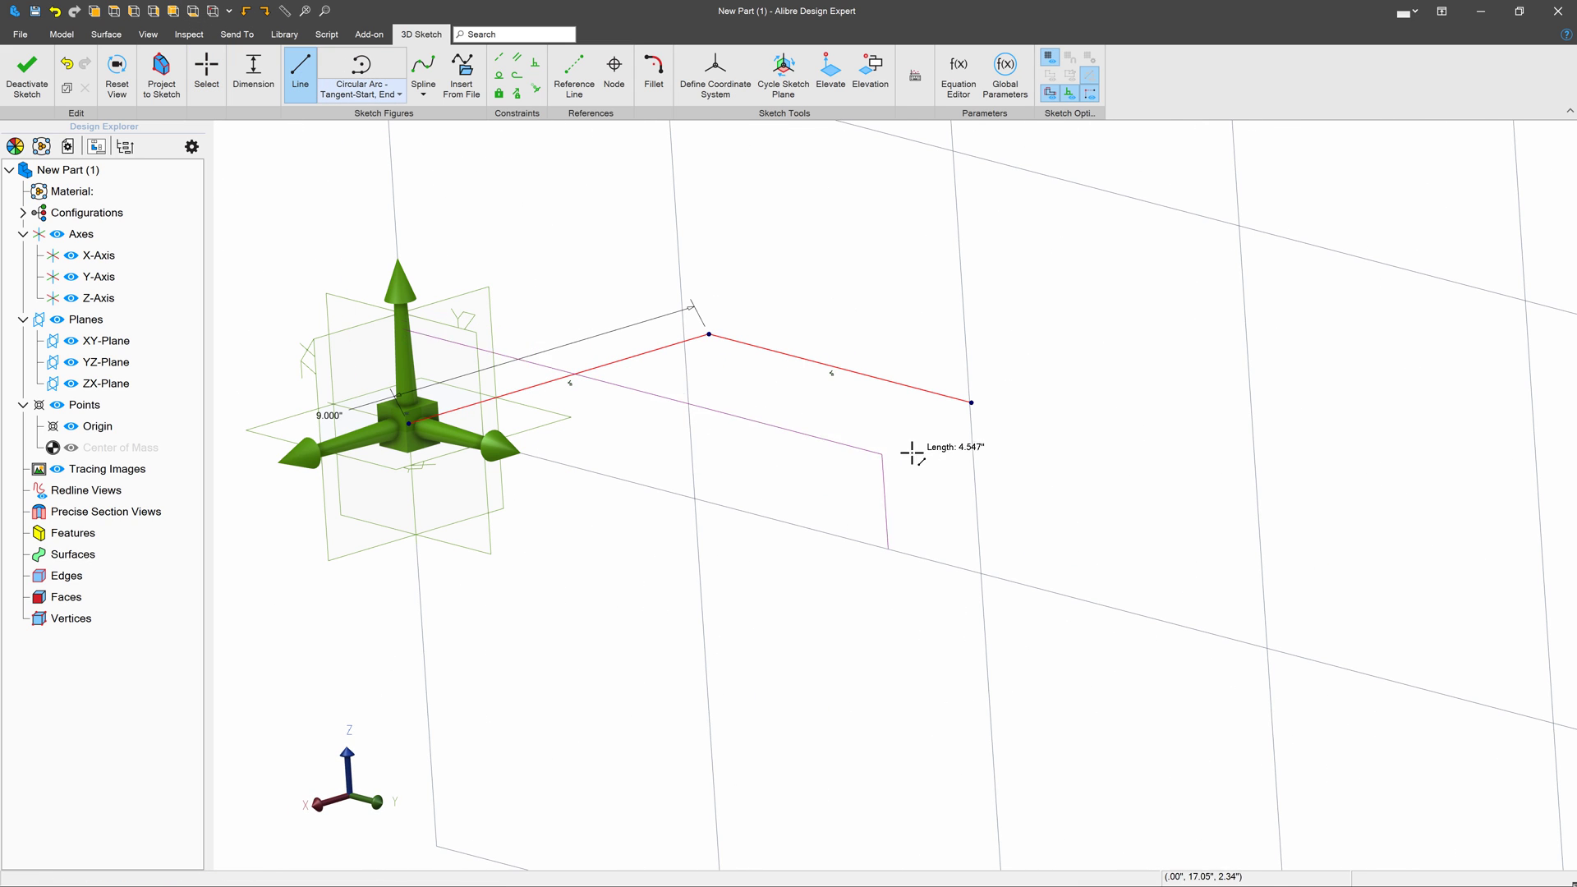
{"action": "left_click", "coordinate": [973, 403]}
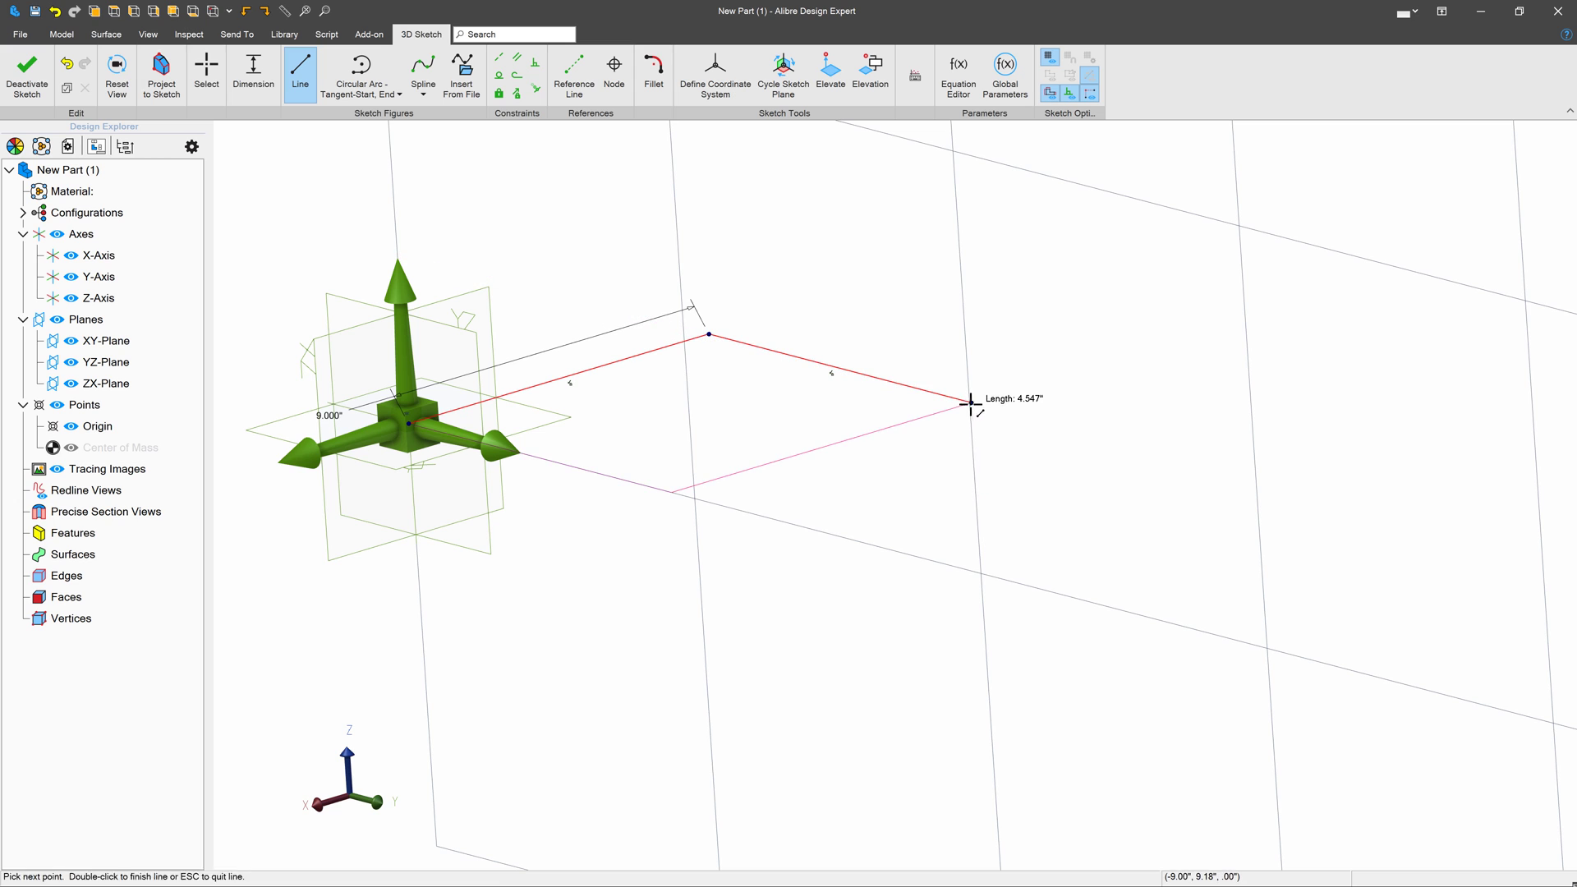
{"action": "left_click", "coordinate": [994, 670]}
{"action": "key", "text": "Escape"}
{"action": "mouse_move", "coordinate": [979, 534]}
{"action": "middle_mouse_down"}
{"action": "mouse_move", "coordinate": [955, 537]}
{"action": "mouse_move", "coordinate": [984, 539]}
{"action": "middle_mouse_up"}
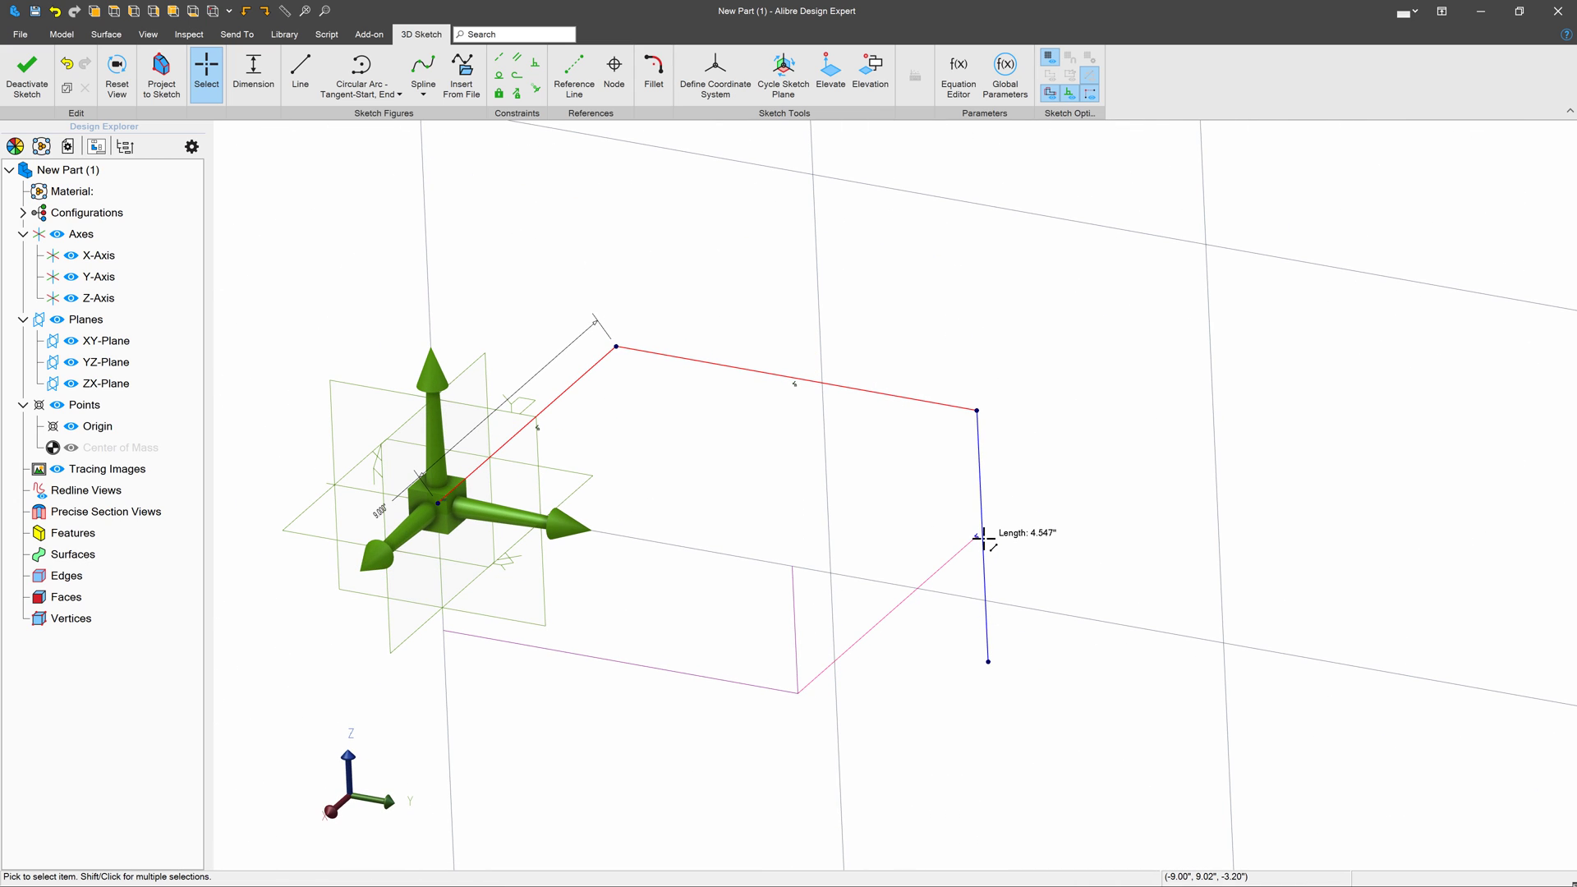
Sketch a fourth line from the lower end of the vertical line along the negative Y direction, extending past the origin.
{"action": "scroll", "coordinate": [984, 538], "scroll_direction": "down", "scroll_amount": 3}
{"action": "left_click", "coordinate": [300, 74]}
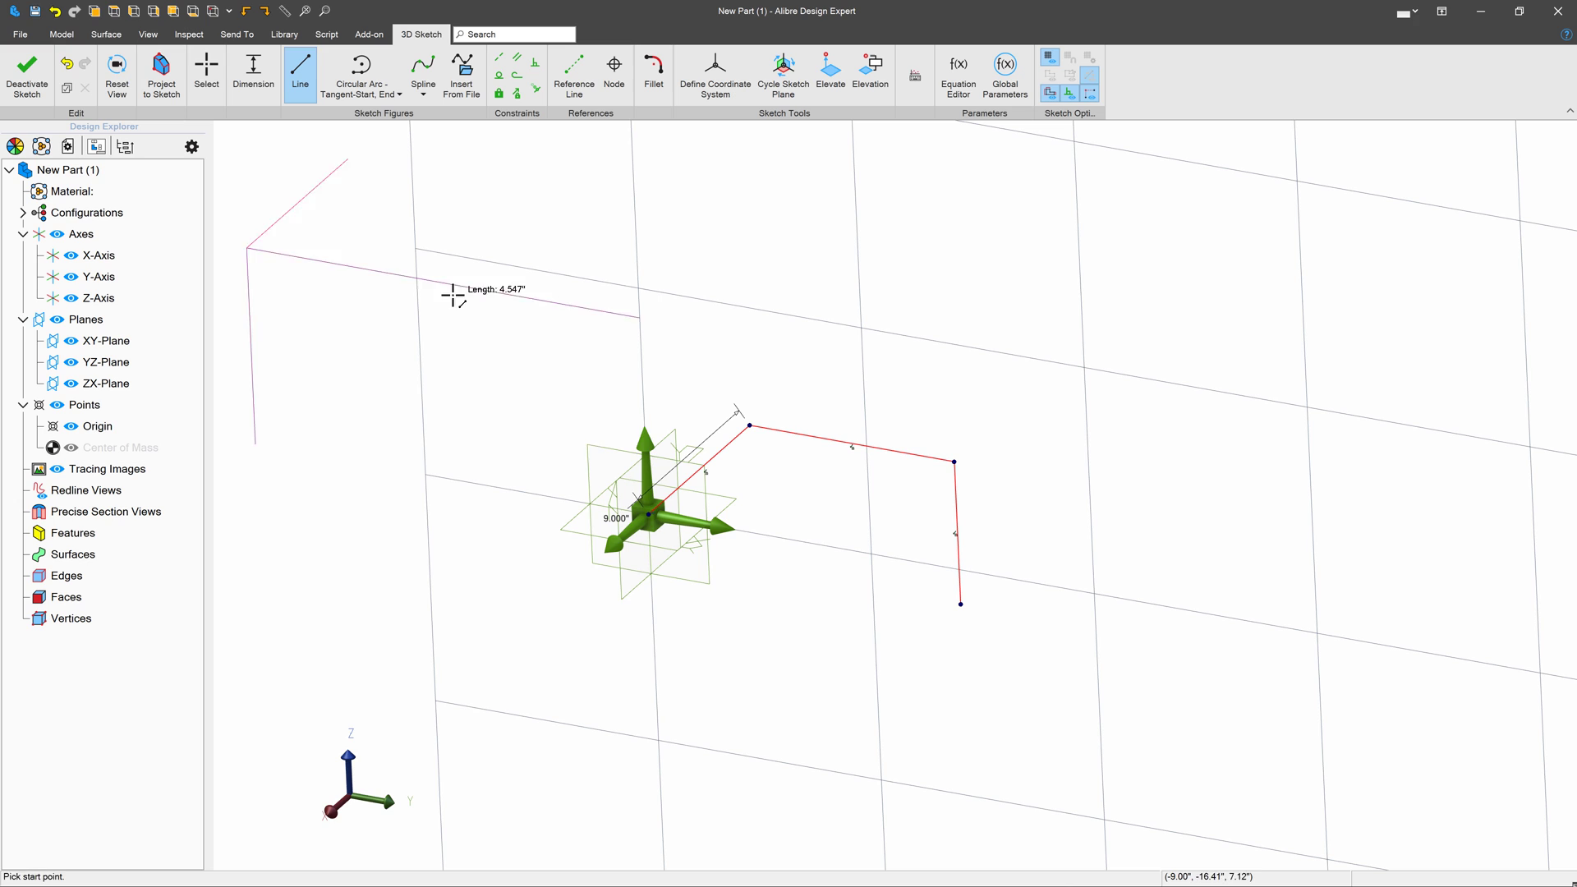
{"action": "left_click", "coordinate": [961, 605]}
{"action": "left_click", "coordinate": [521, 526]}
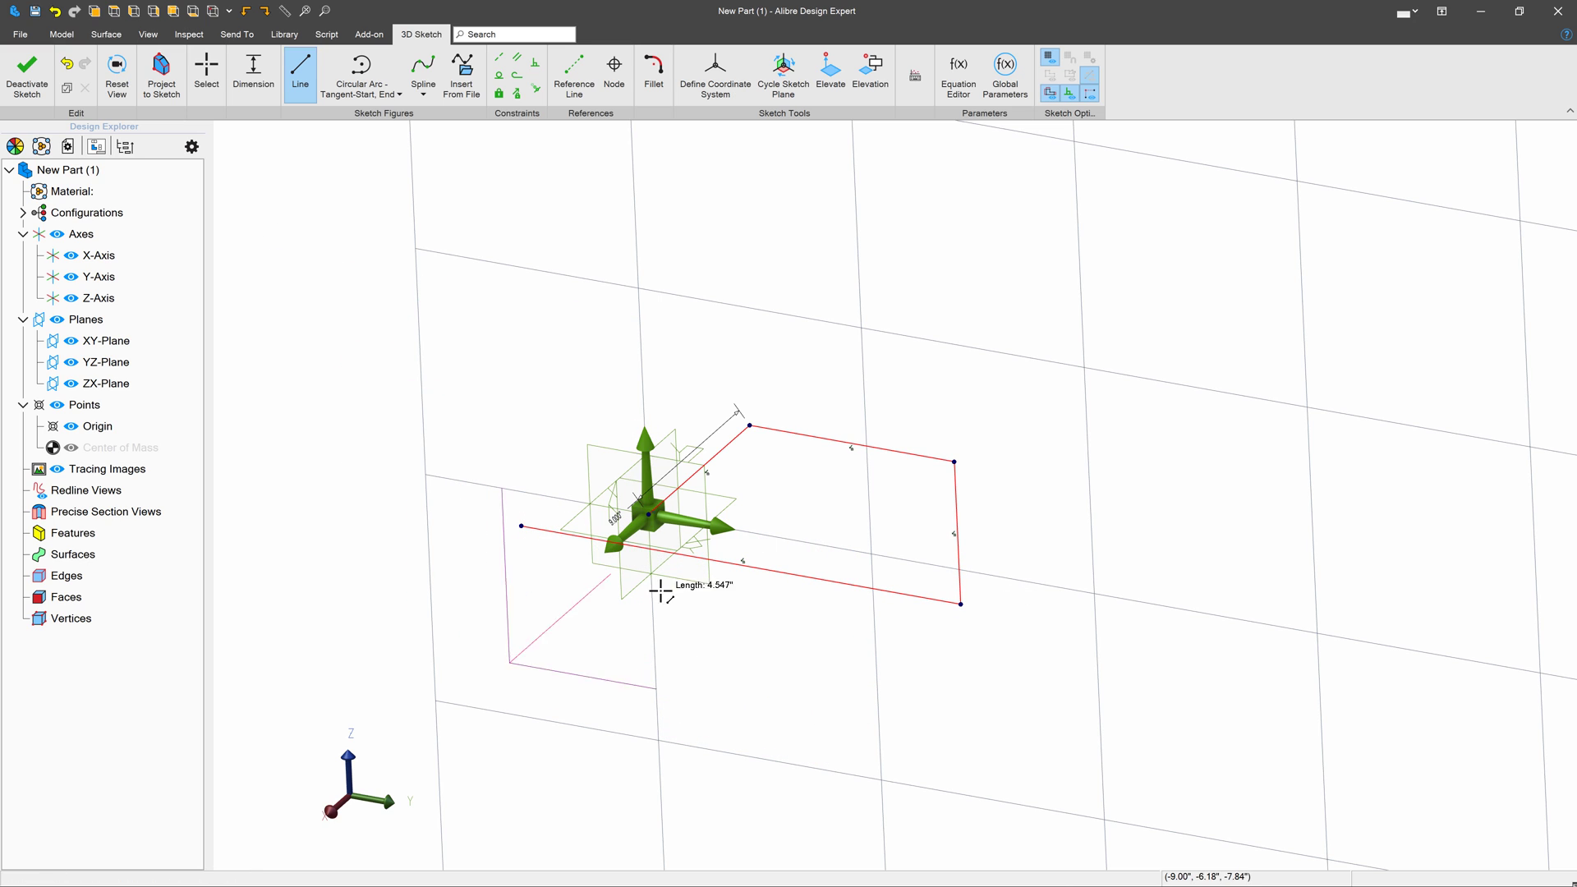
{"action": "key", "text": "Escape"}
{"action": "scroll", "coordinate": [1019, 589], "scroll_direction": "up", "scroll_amount": 2}
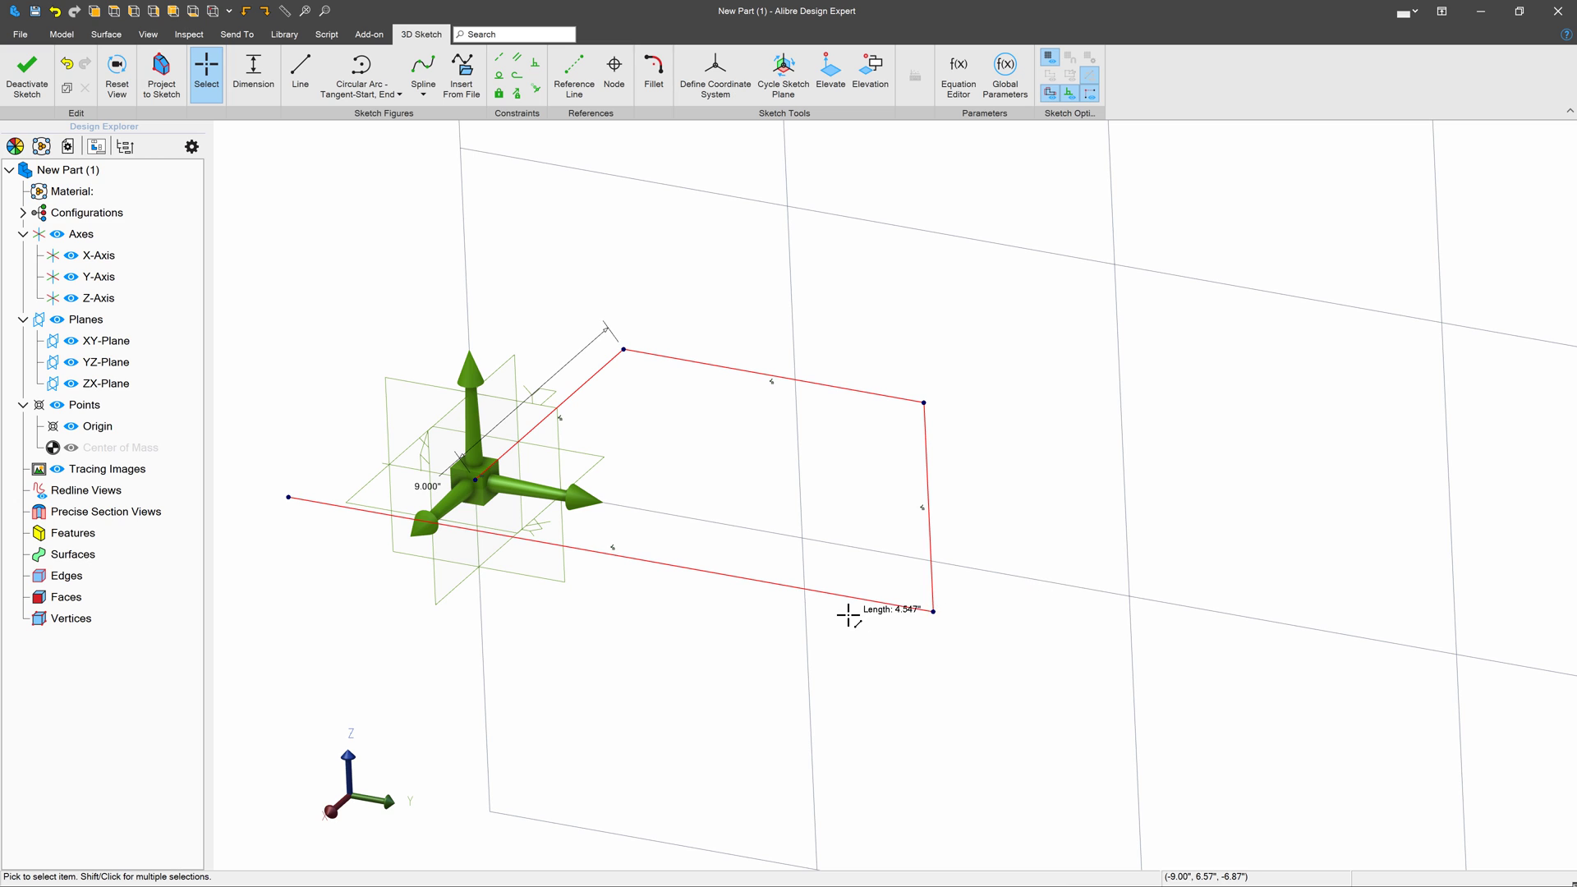
{"action": "scroll", "coordinate": [706, 600], "scroll_direction": "down", "scroll_amount": 2}
{"action": "scroll", "coordinate": [644, 545], "scroll_direction": "up", "scroll_amount": 3}
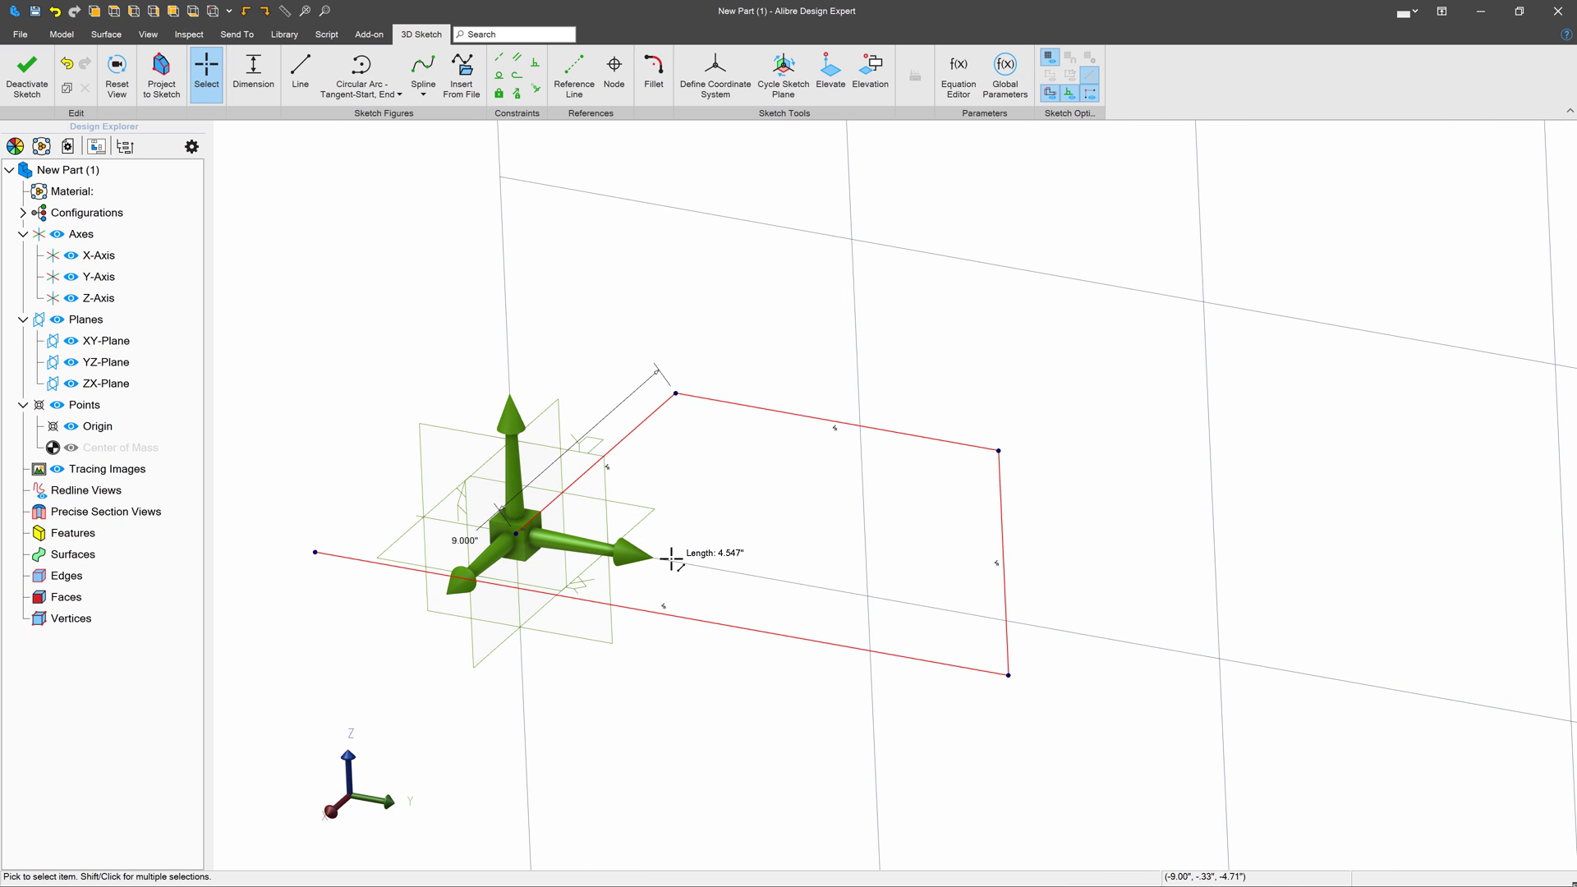
Draw two connected reference lines from the 9-inch line to the second line, parallel to those lines, boxing in their shared corner.
{"action": "left_click", "coordinate": [597, 464]}
{"action": "left_click", "coordinate": [415, 251]}
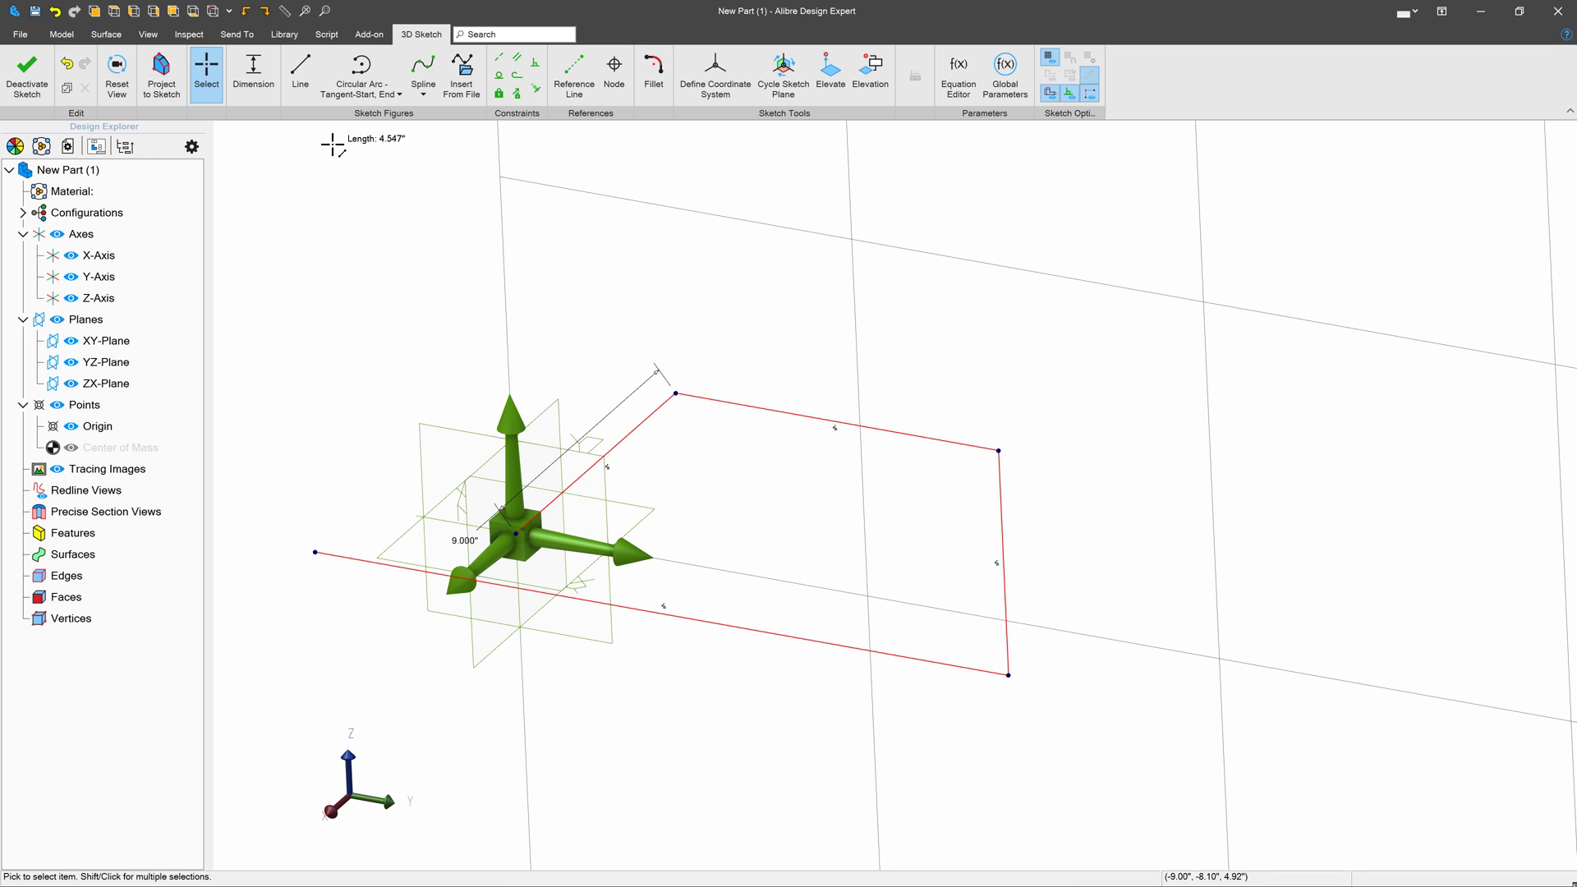
{"action": "left_click", "coordinate": [574, 74]}
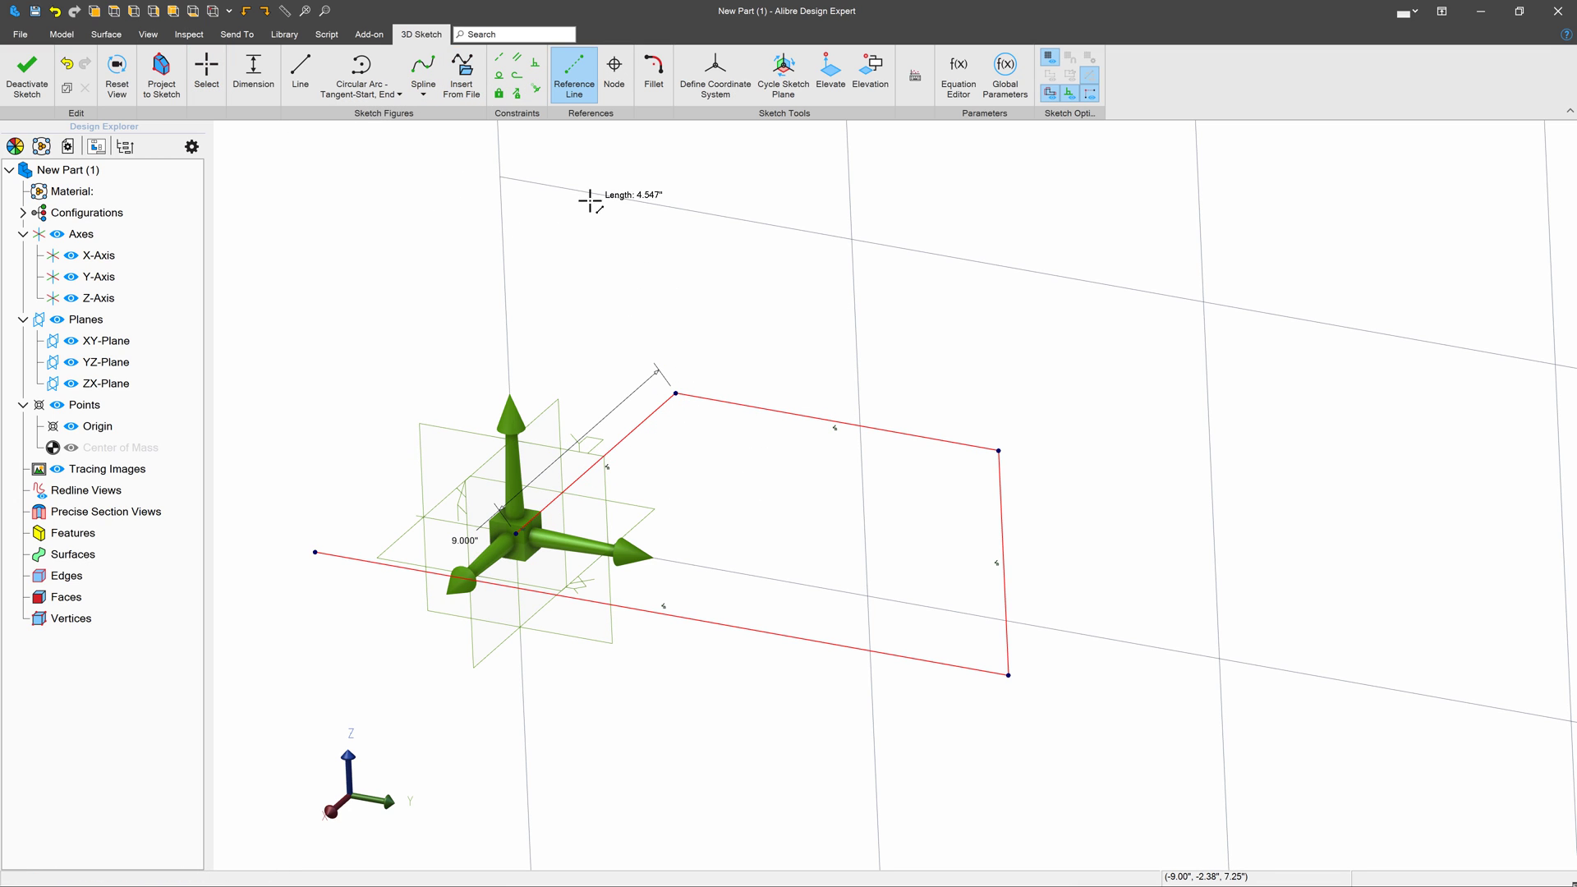
{"action": "left_click", "coordinate": [620, 443]}
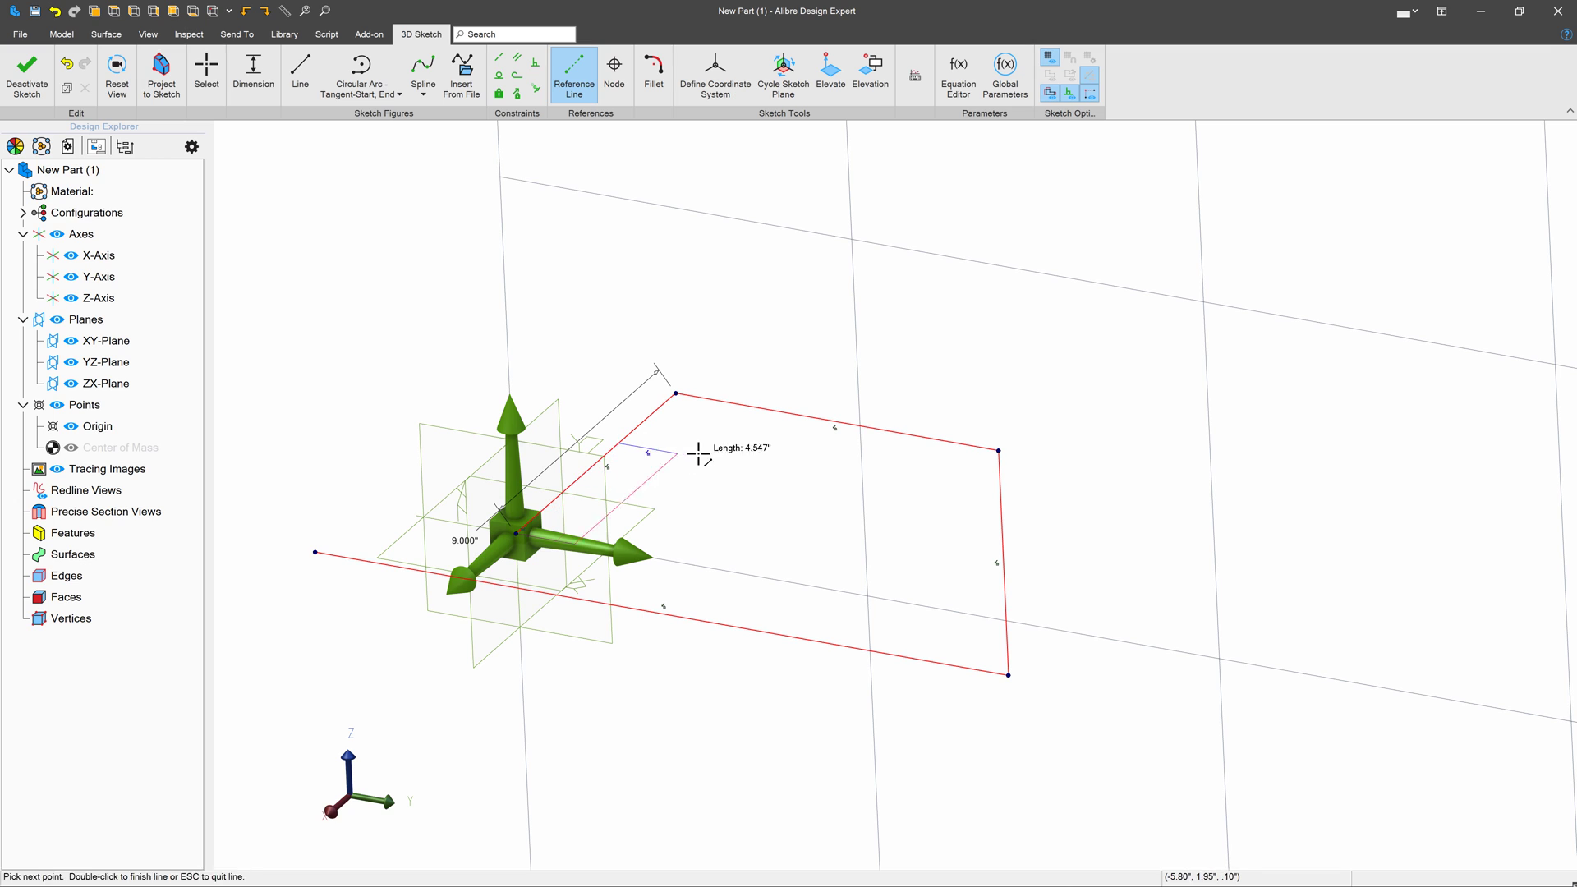
{"action": "left_click", "coordinate": [749, 465]}
{"action": "left_click", "coordinate": [805, 417]}
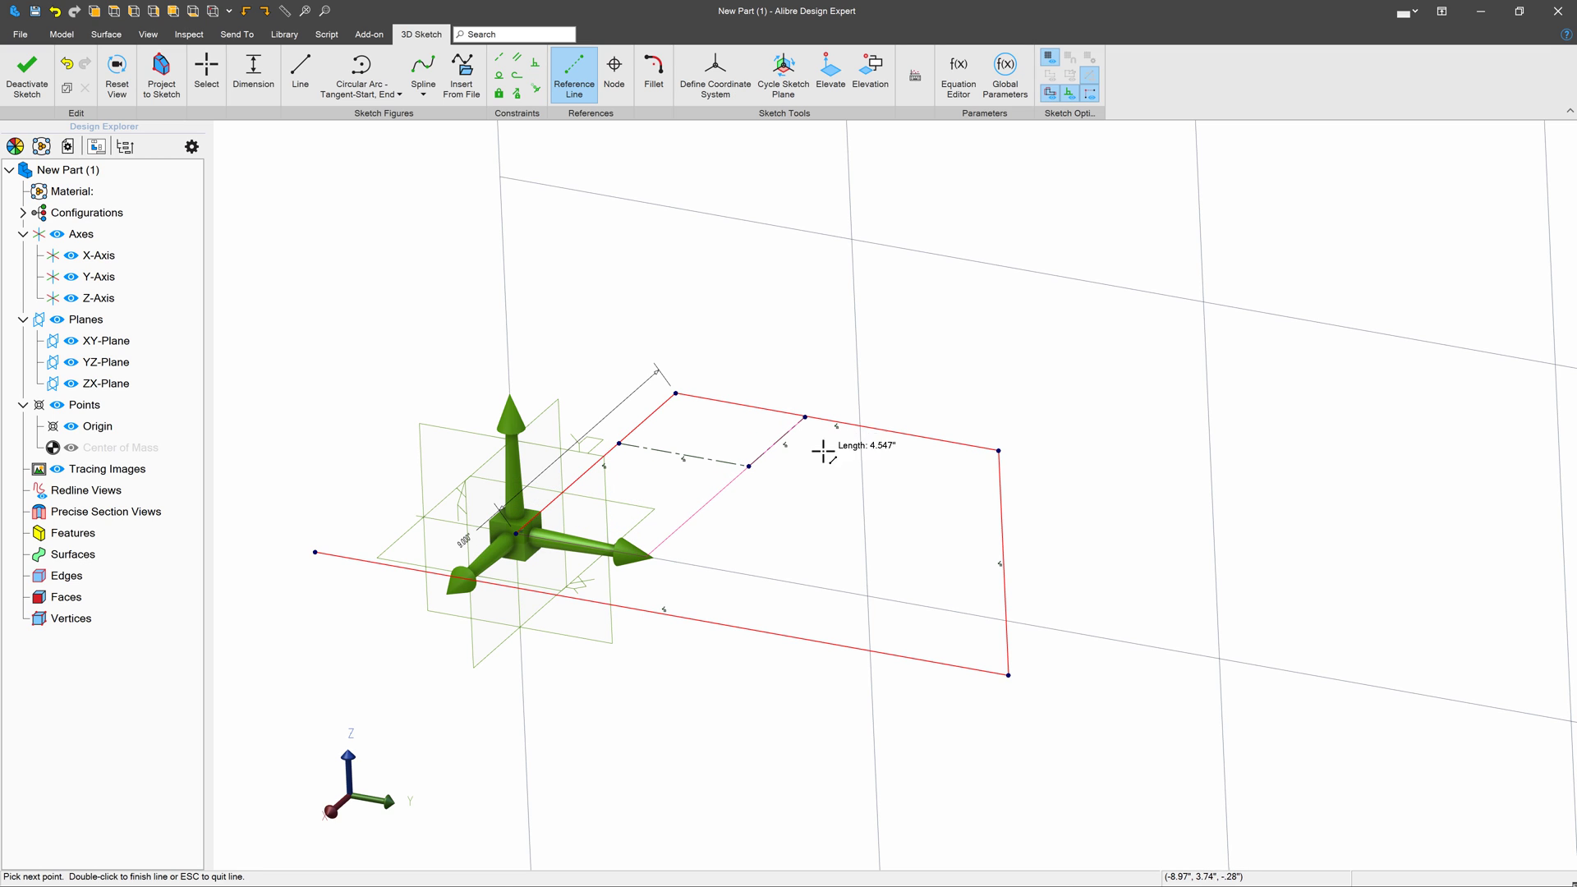
{"action": "key", "text": "Escape"}
Dimension the reference line that starts on the 9-inch line and set its length to 2 inches.
{"action": "mouse_move", "coordinate": [792, 496]}
{"action": "middle_mouse_down"}
{"action": "mouse_move", "coordinate": [778, 476]}
{"action": "mouse_move", "coordinate": [792, 501]}
{"action": "middle_mouse_up"}
{"action": "scroll", "coordinate": [719, 386], "scroll_direction": "up", "scroll_amount": 4}
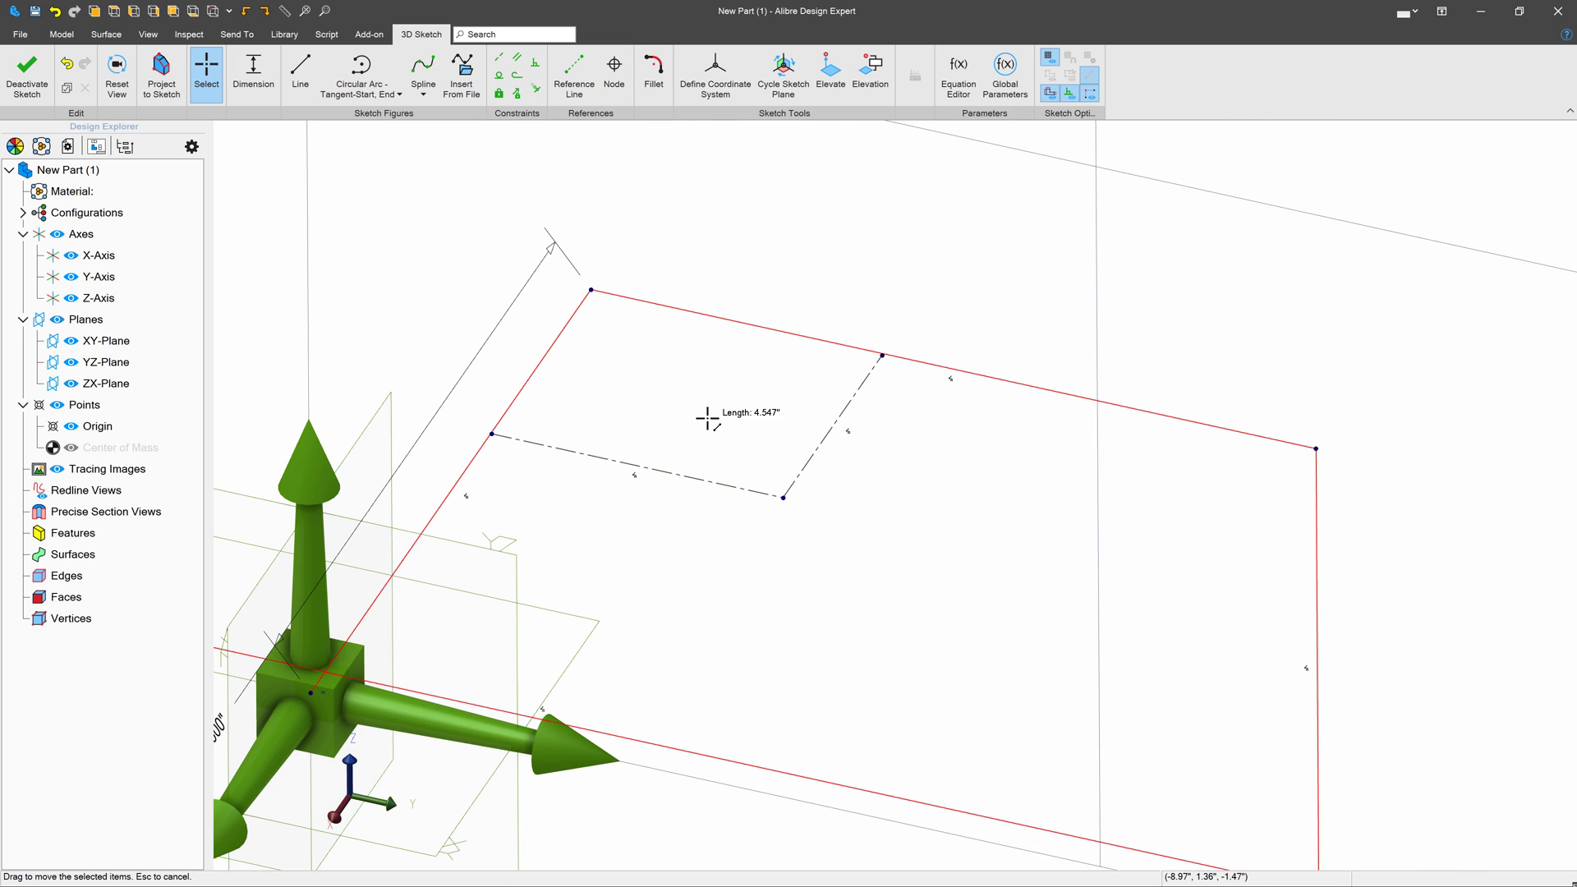
{"action": "left_click", "coordinate": [253, 73]}
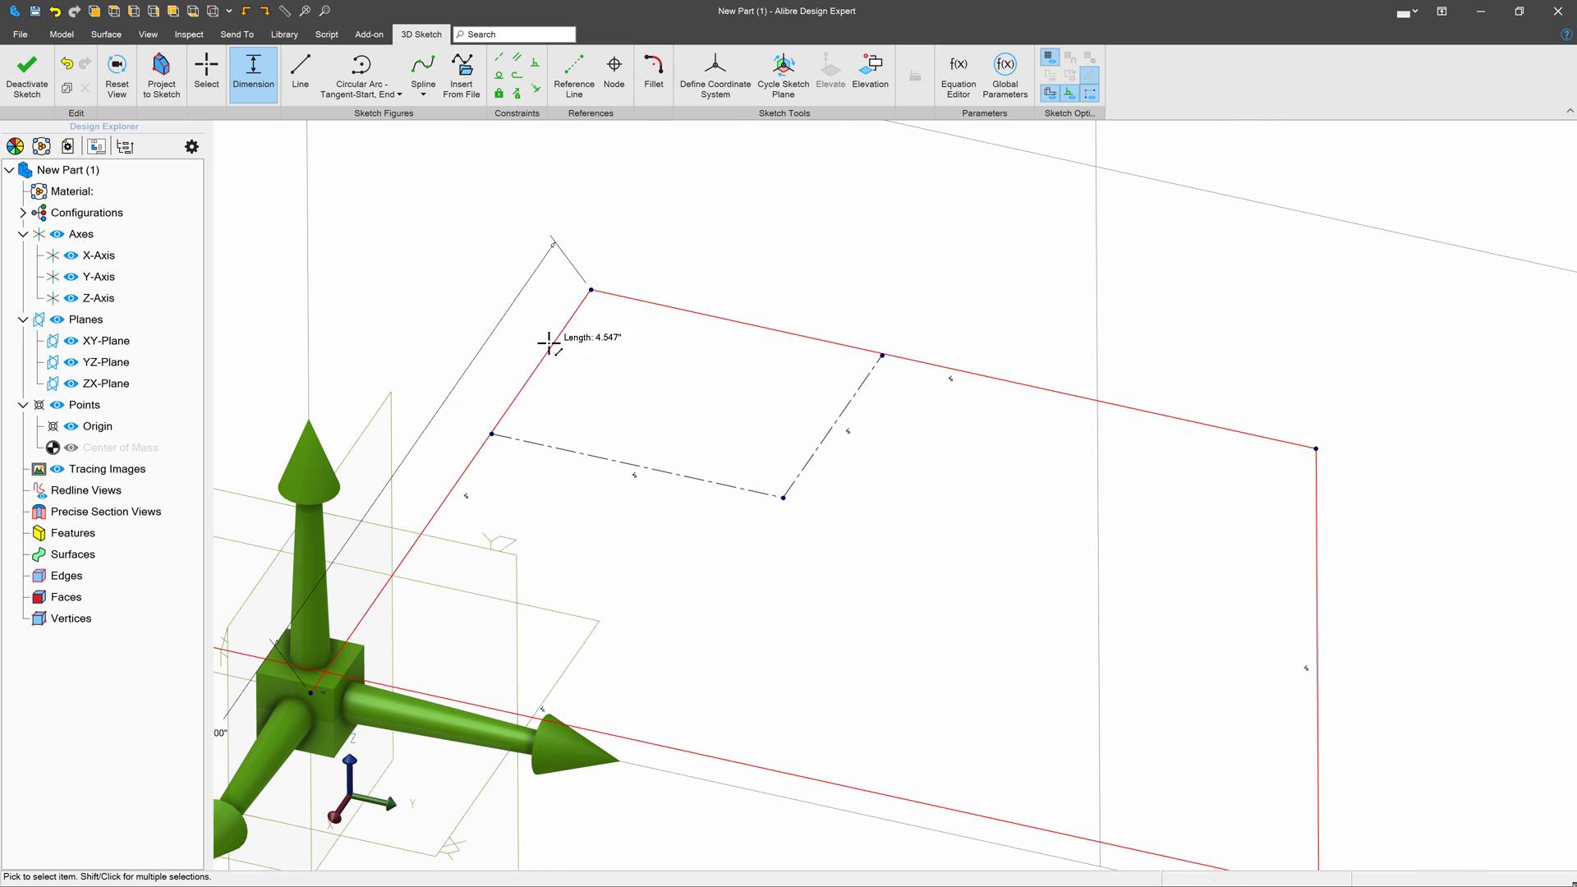
{"action": "left_click", "coordinate": [633, 463]}
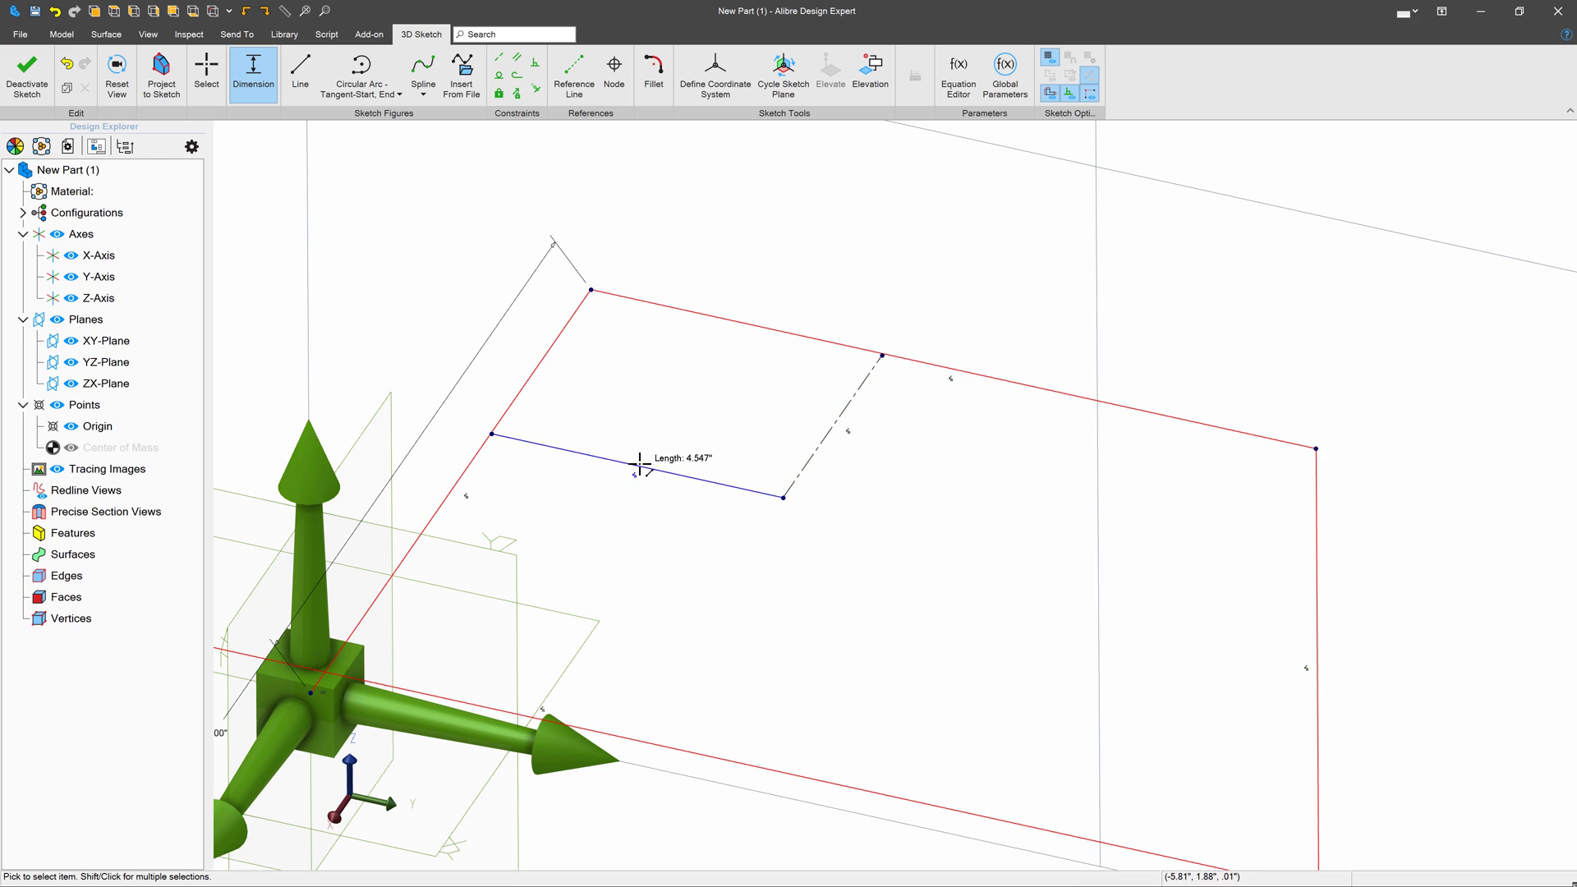
{"action": "left_click", "coordinate": [614, 526]}
{"action": "type", "text": "2"}
{"action": "key", "text": "Return"}
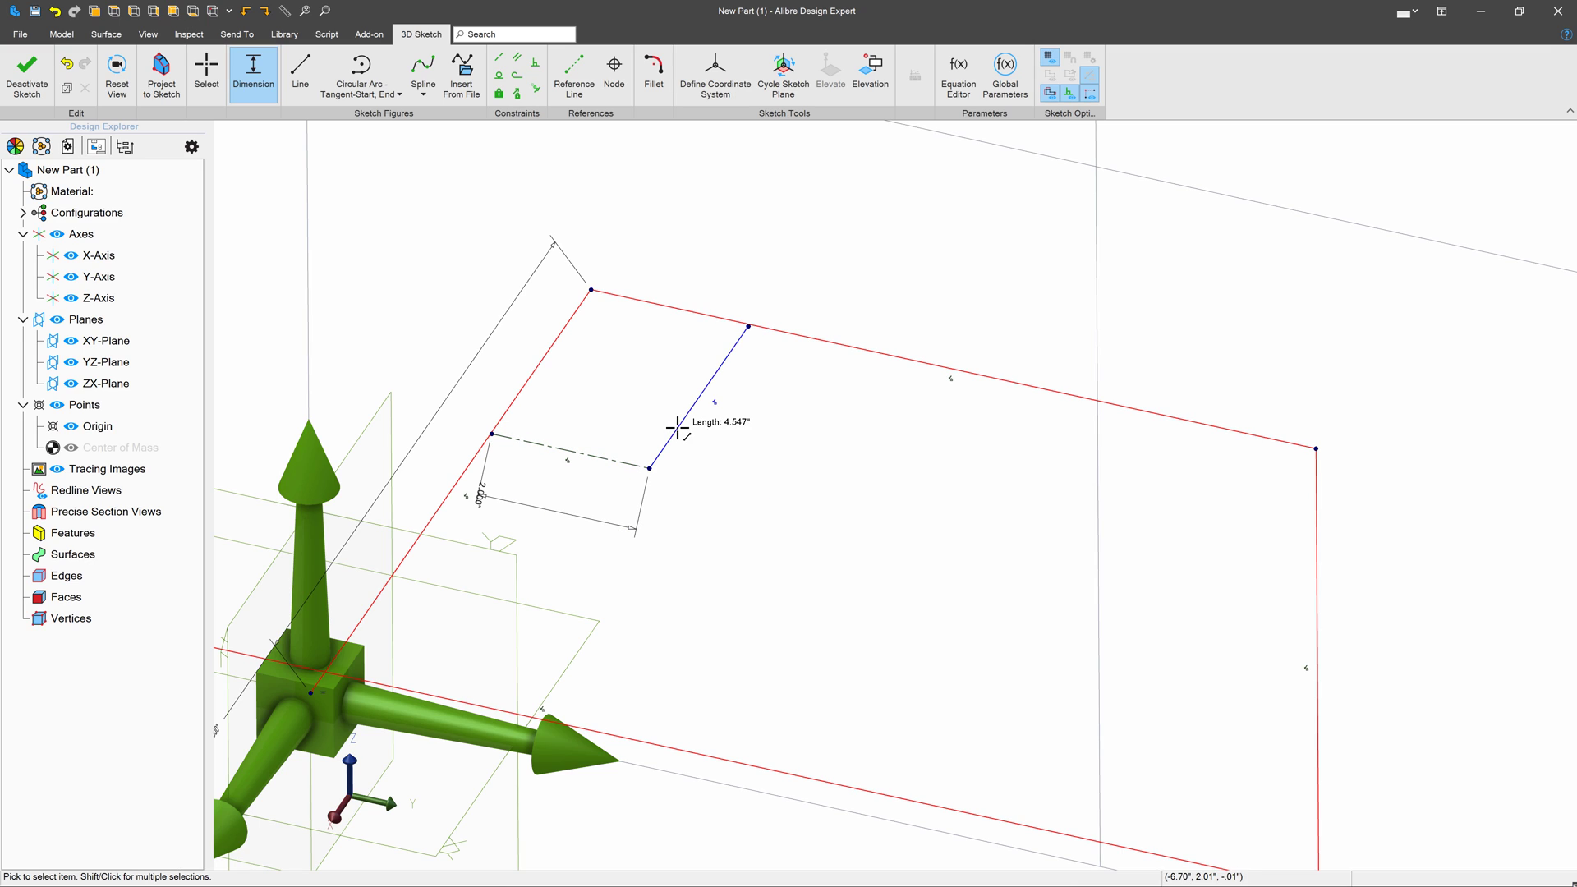
Dimension the other reference line, which runs to the second sketch line, and set its length to 2 inches.
{"action": "left_click", "coordinate": [678, 427]}
{"action": "left_click", "coordinate": [705, 470]}
{"action": "type", "text": "2"}
{"action": "key", "text": "Return"}
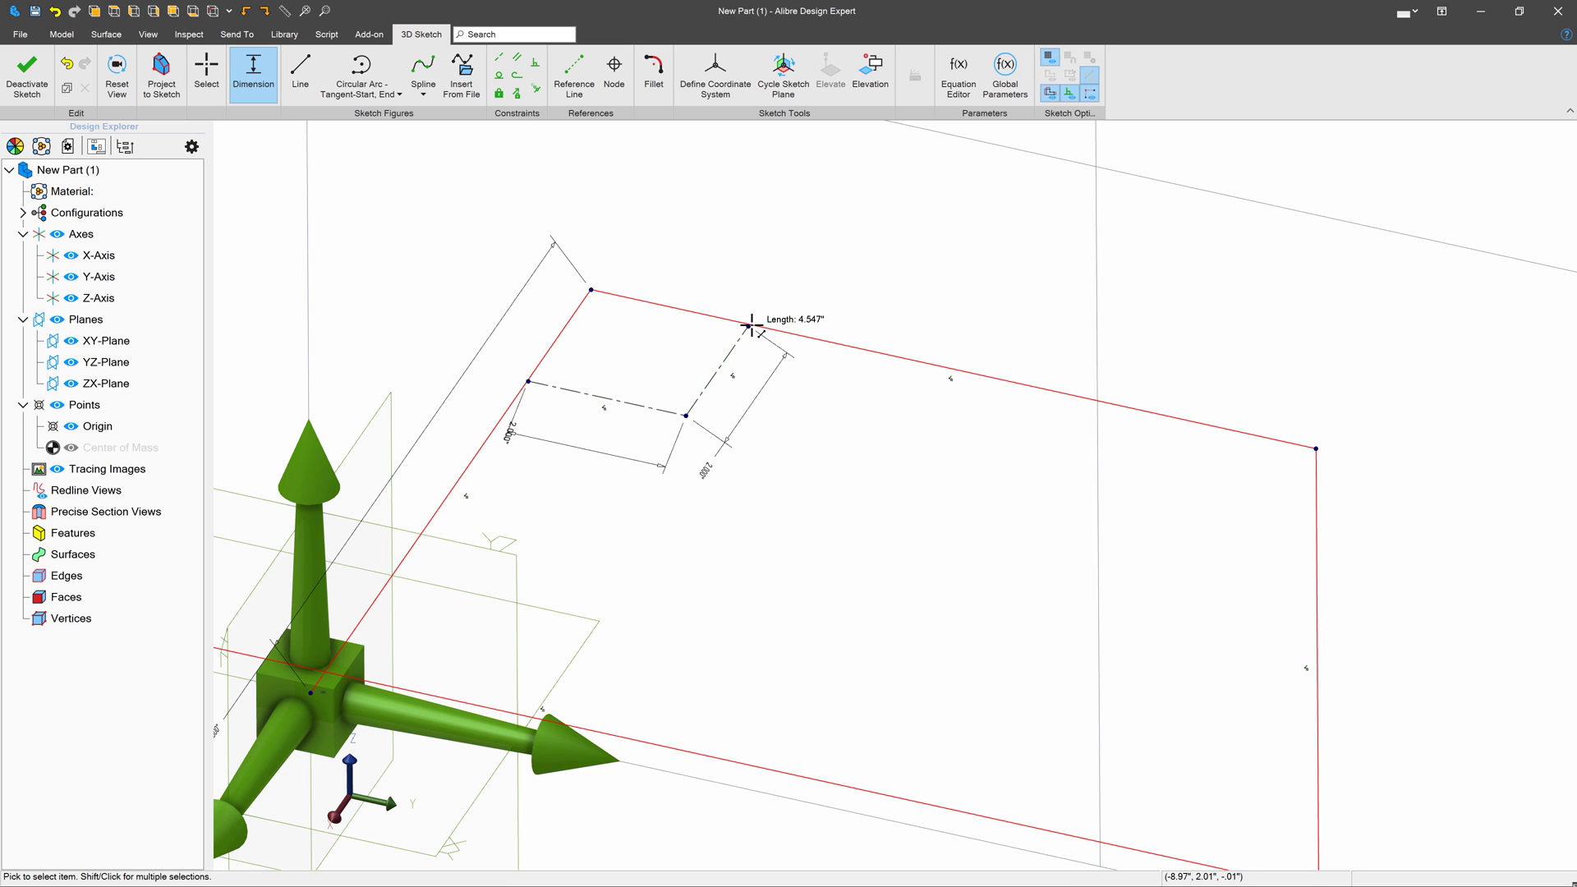
Constrain the free end of the second reference line to be coincident with the second sketch line.
{"action": "scroll", "coordinate": [749, 326], "scroll_direction": "up", "scroll_amount": 3}
{"action": "scroll", "coordinate": [755, 322], "scroll_direction": "up", "scroll_amount": 5}
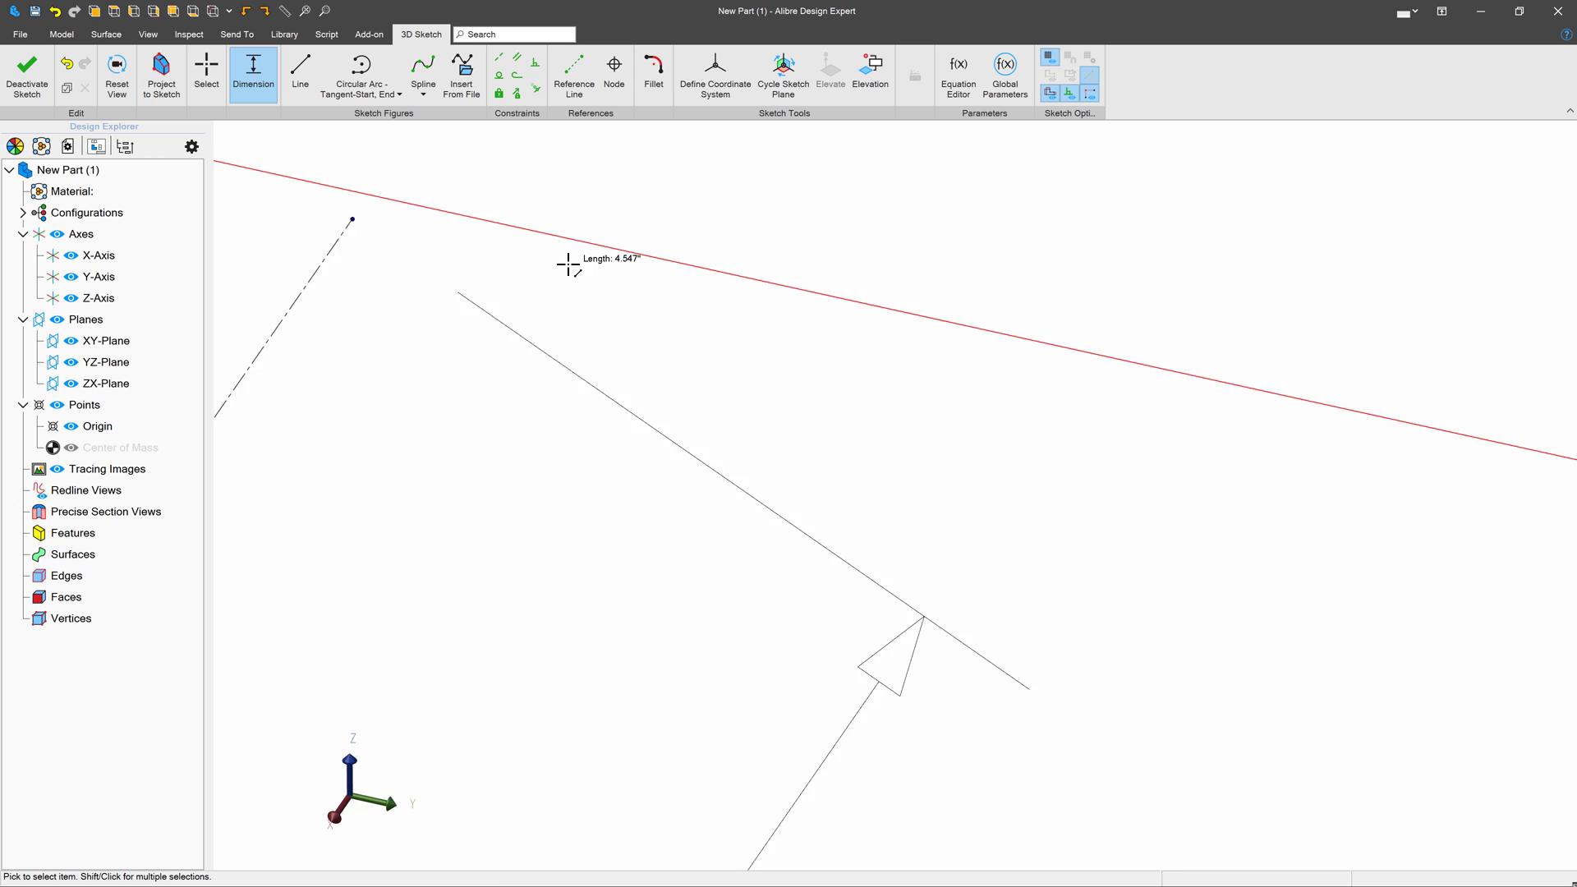
{"action": "left_click", "coordinate": [538, 90]}
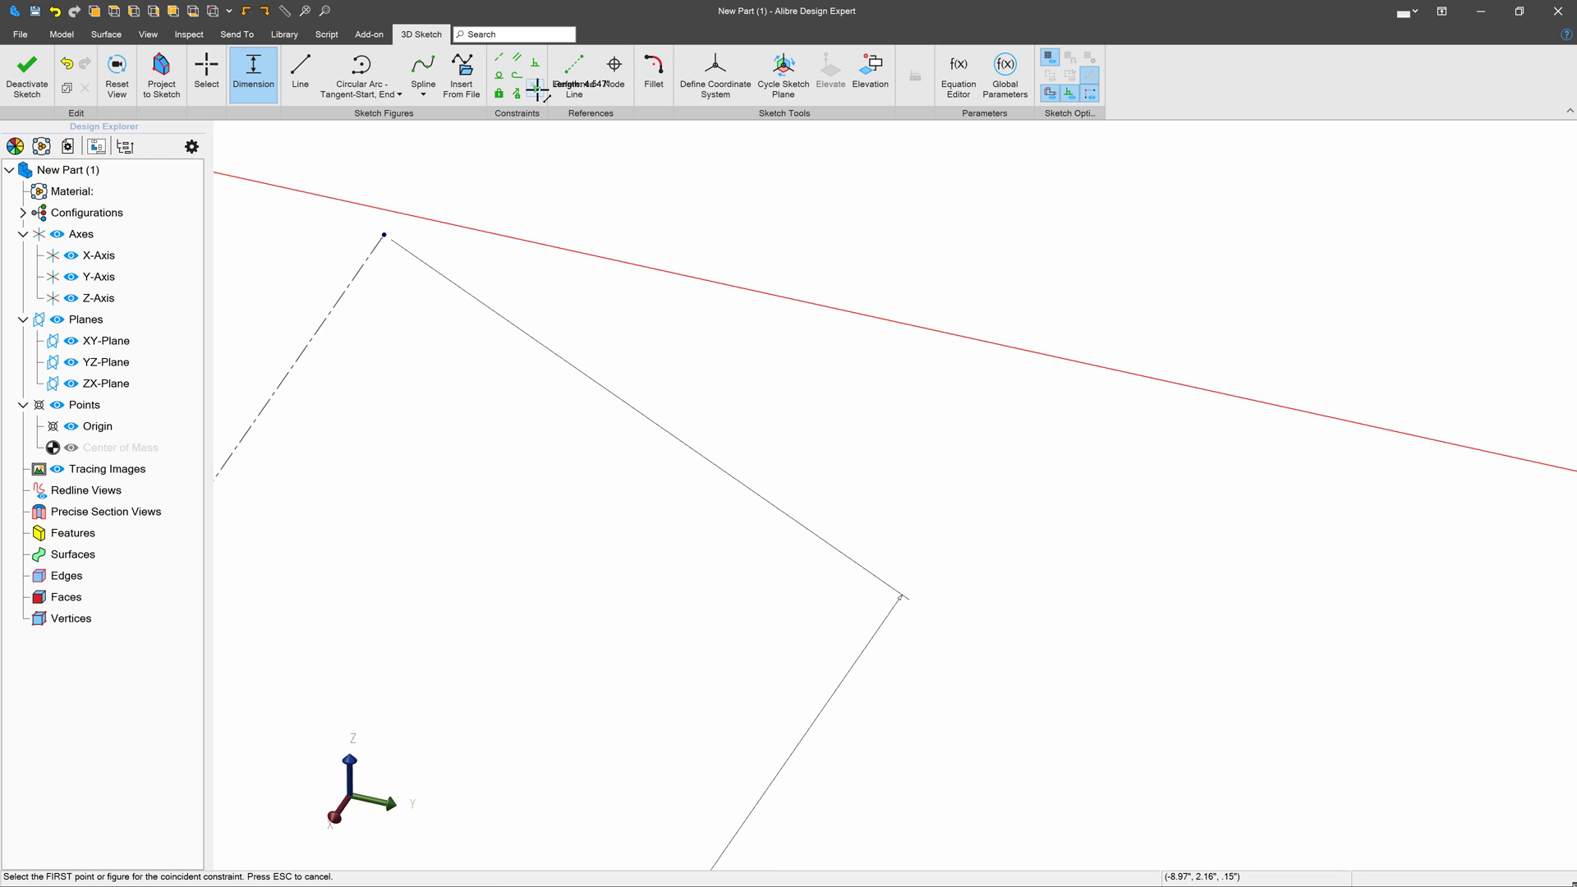
{"action": "left_click", "coordinate": [384, 235]}
{"action": "left_click", "coordinate": [489, 233]}
{"action": "scroll", "coordinate": [519, 311], "scroll_direction": "down", "scroll_amount": 5}
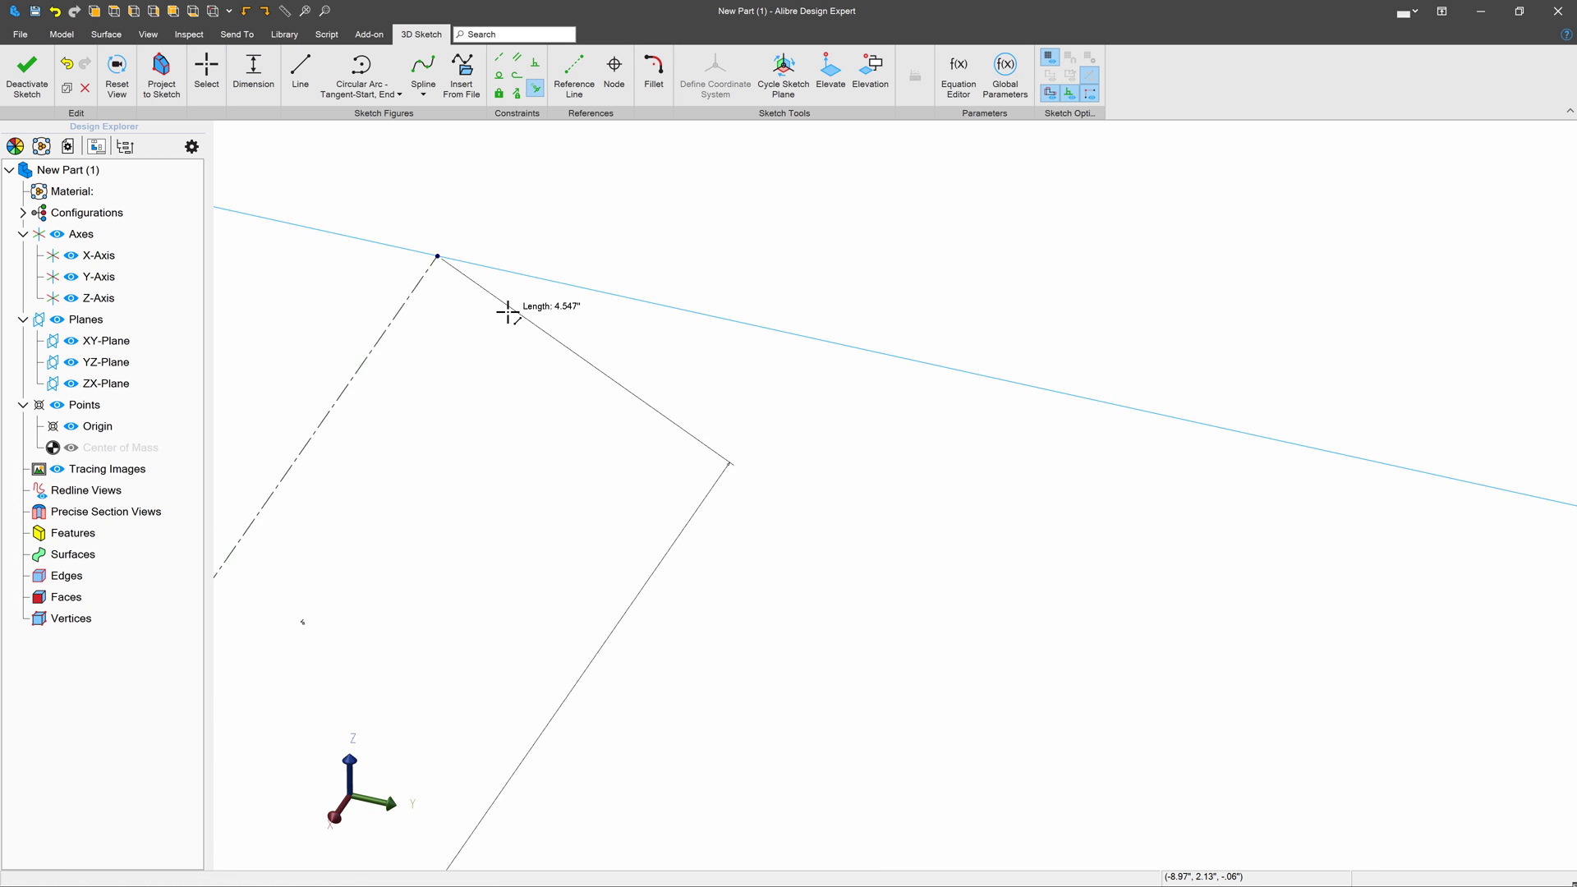
{"action": "key", "text": "Escape"}
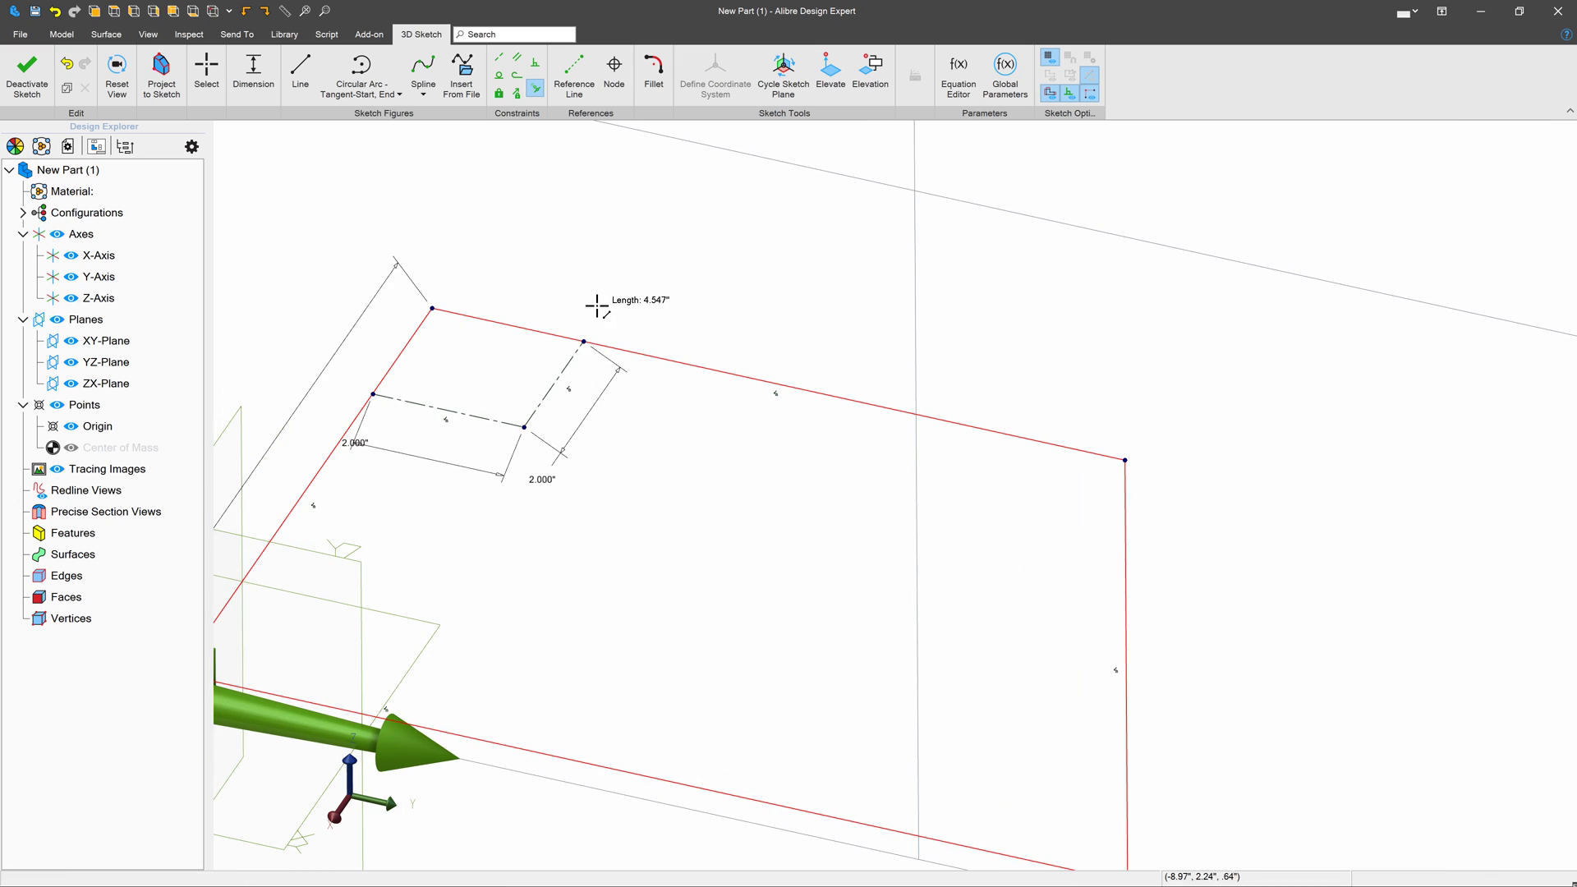
Dimension the distance from the reference line's end on the second sketch line to that line's far end and set it to 4 inches.
{"action": "left_click", "coordinate": [253, 74]}
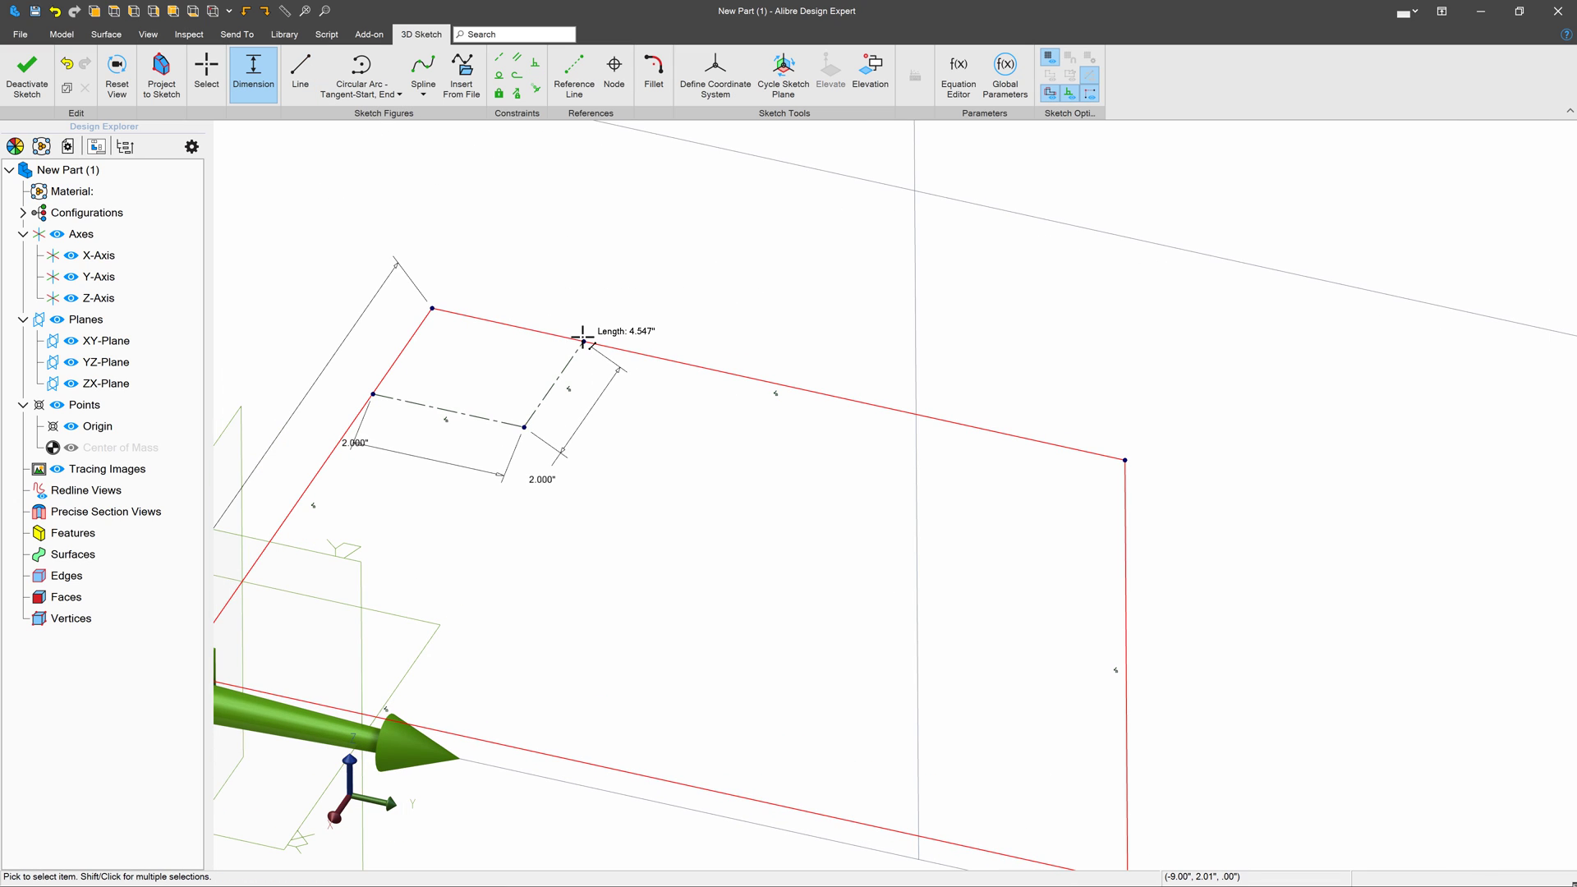
{"action": "left_click", "coordinate": [1122, 457]}
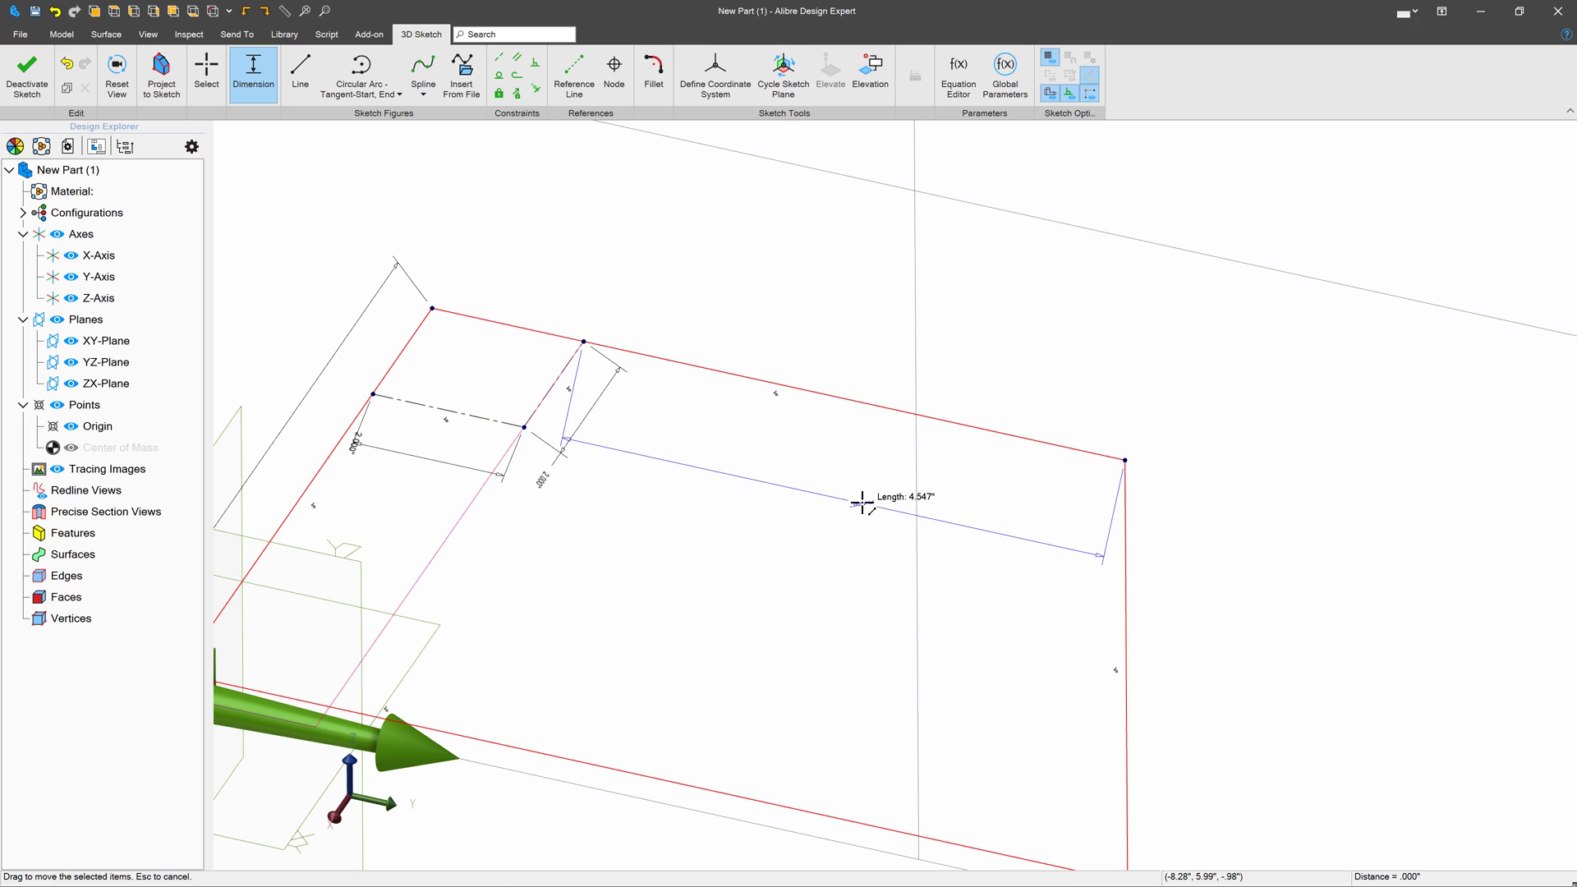
{"action": "left_click", "coordinate": [860, 496]}
{"action": "type", "text": "4"}
{"action": "key", "text": "Return"}
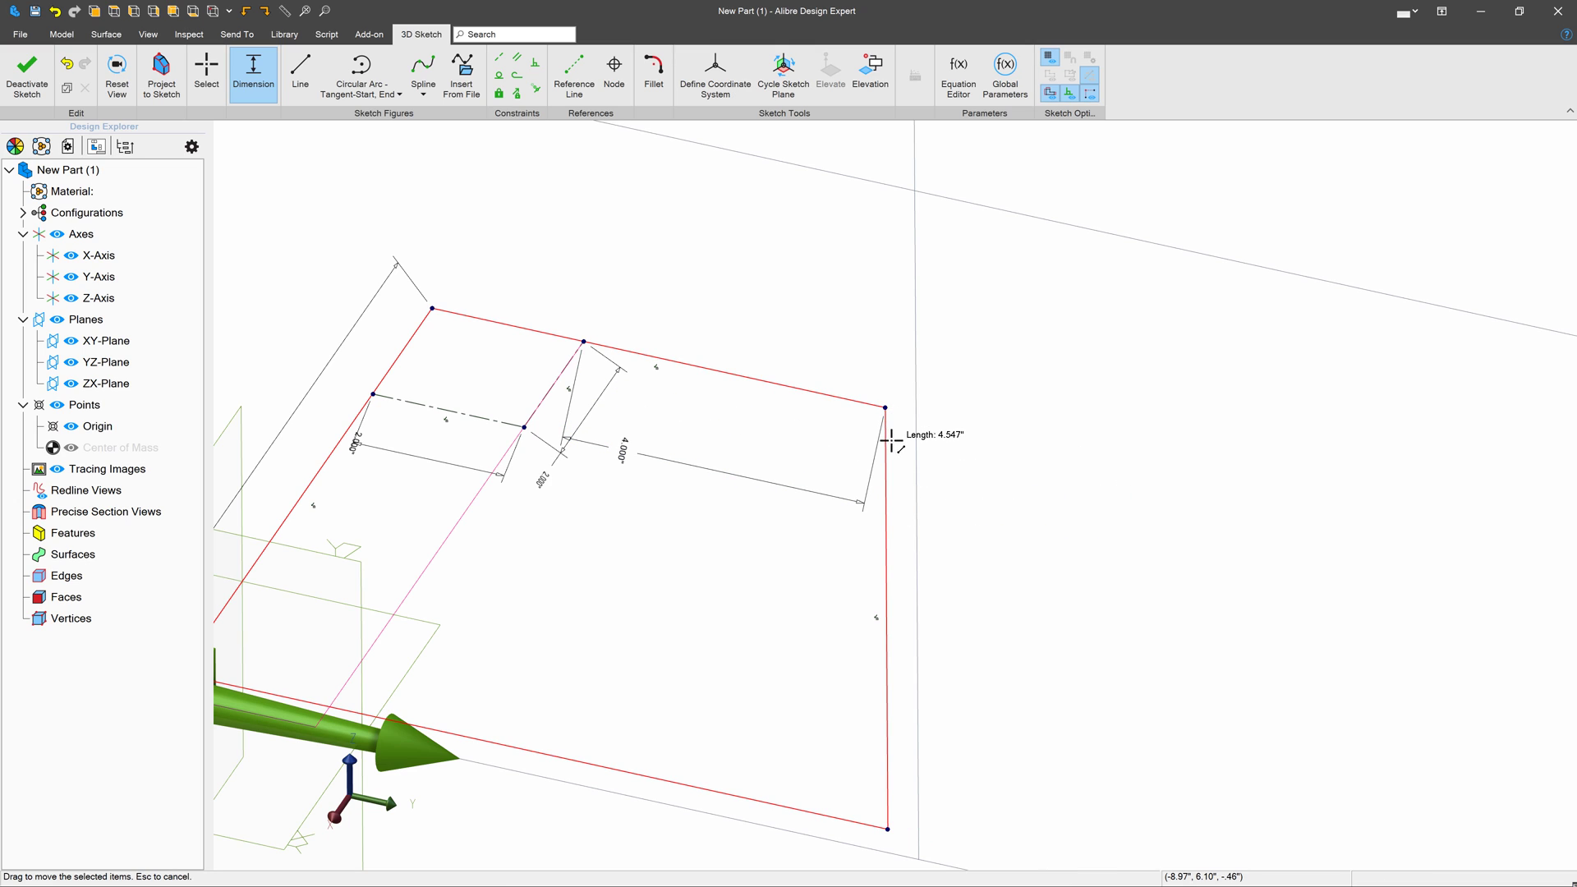
Dimension the vertical sketch line and set its length to 8 inches.
{"action": "left_click", "coordinate": [887, 436]}
{"action": "left_click", "coordinate": [985, 481]}
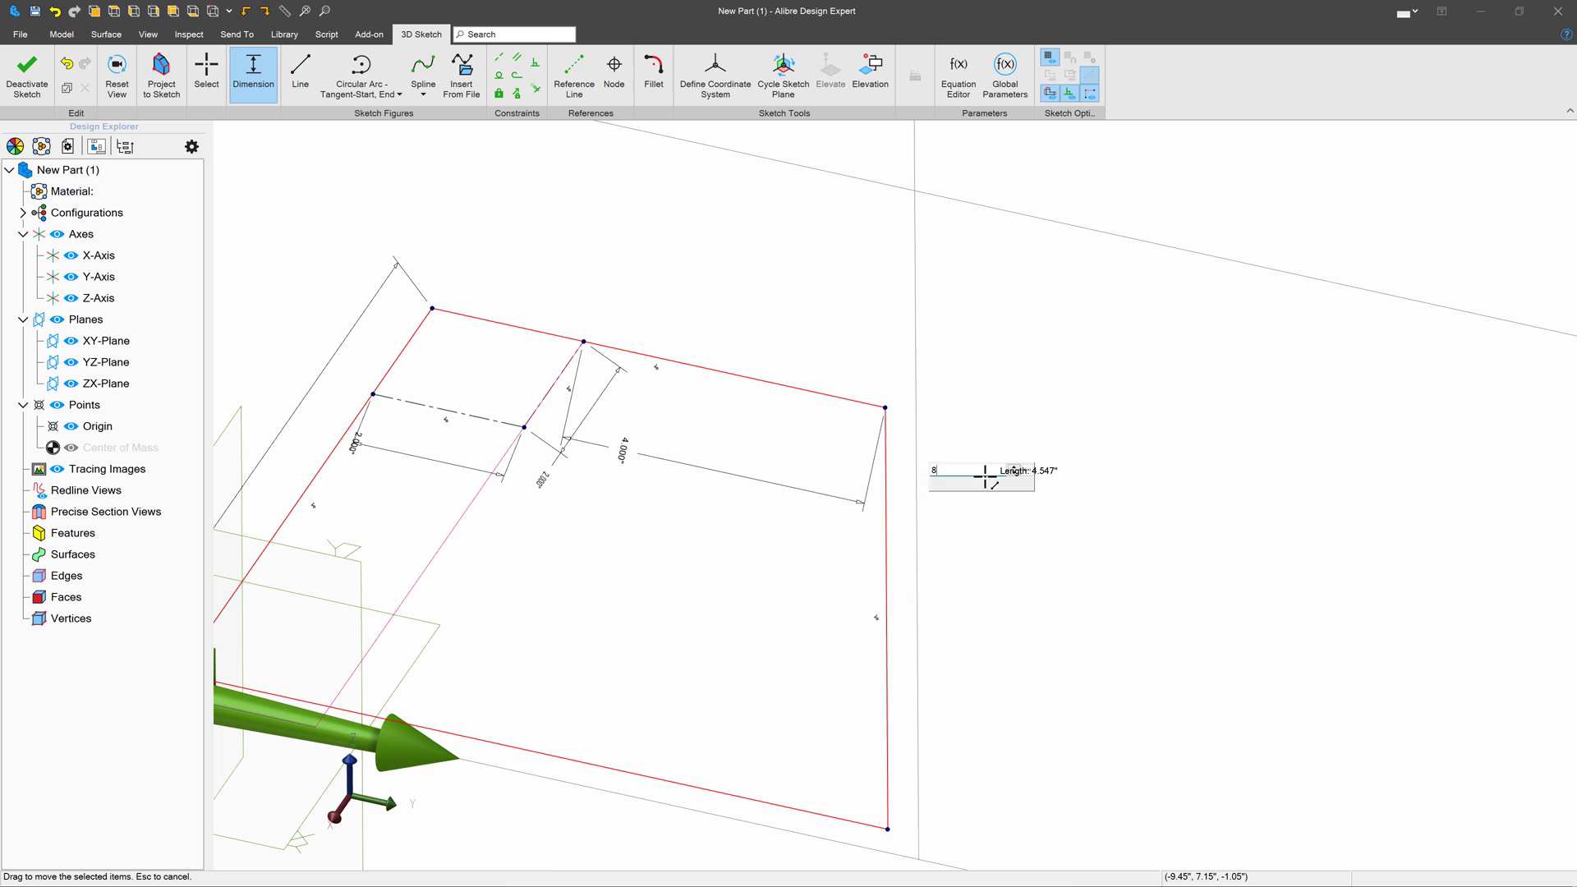
{"action": "key", "text": "Return"}
Dimension the lowest sketch line running along the Y direction and set its length to 6 inches.
{"action": "scroll", "coordinate": [950, 356], "scroll_direction": "down", "scroll_amount": 5}
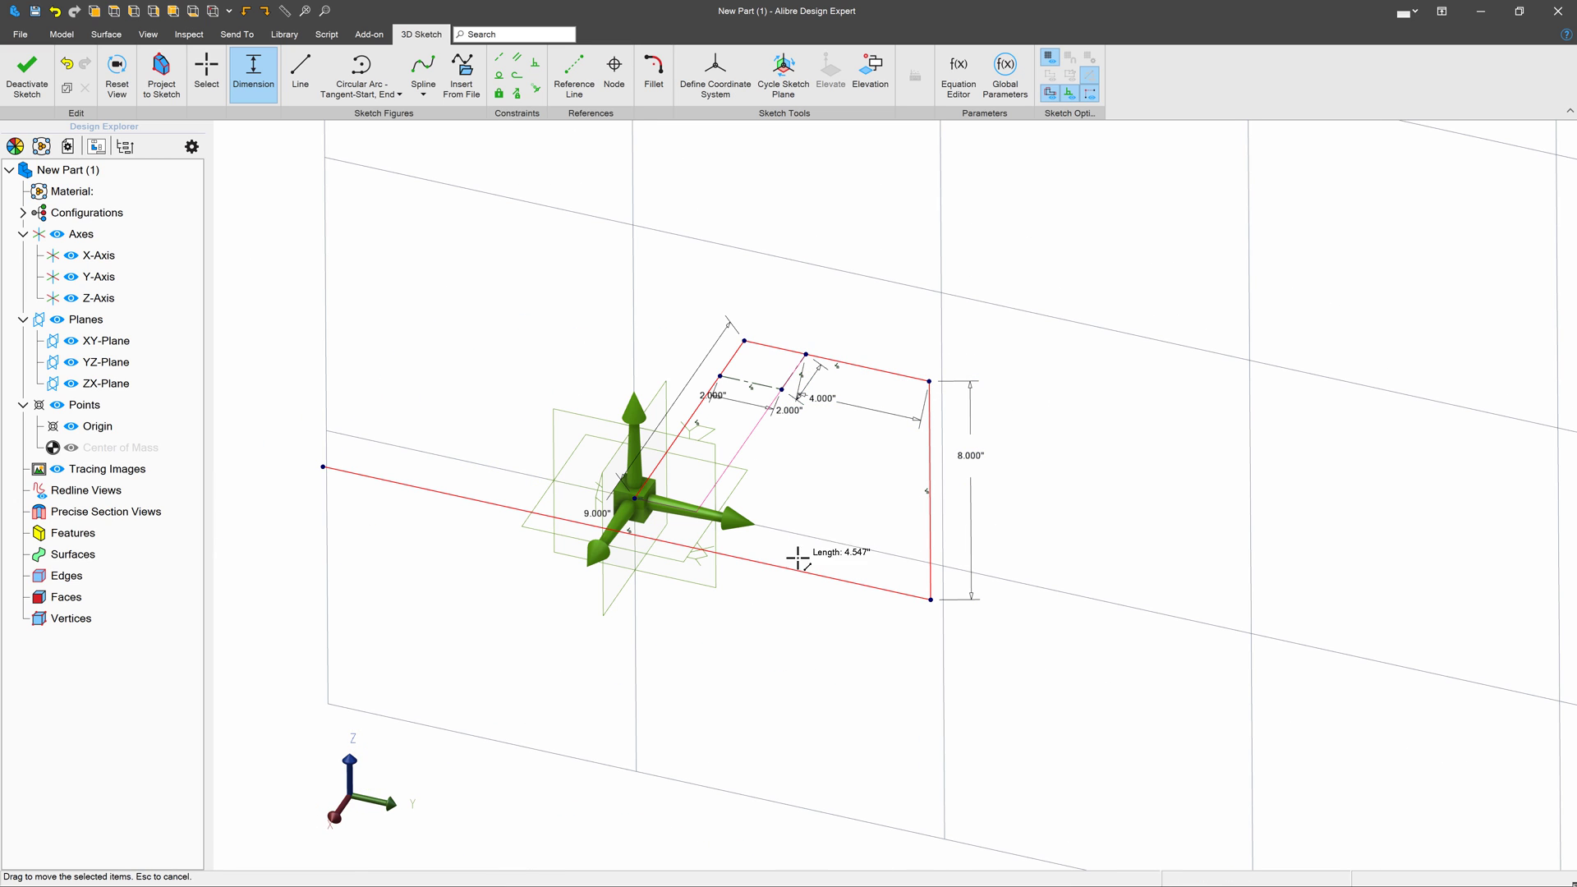
{"action": "left_click", "coordinate": [866, 588]}
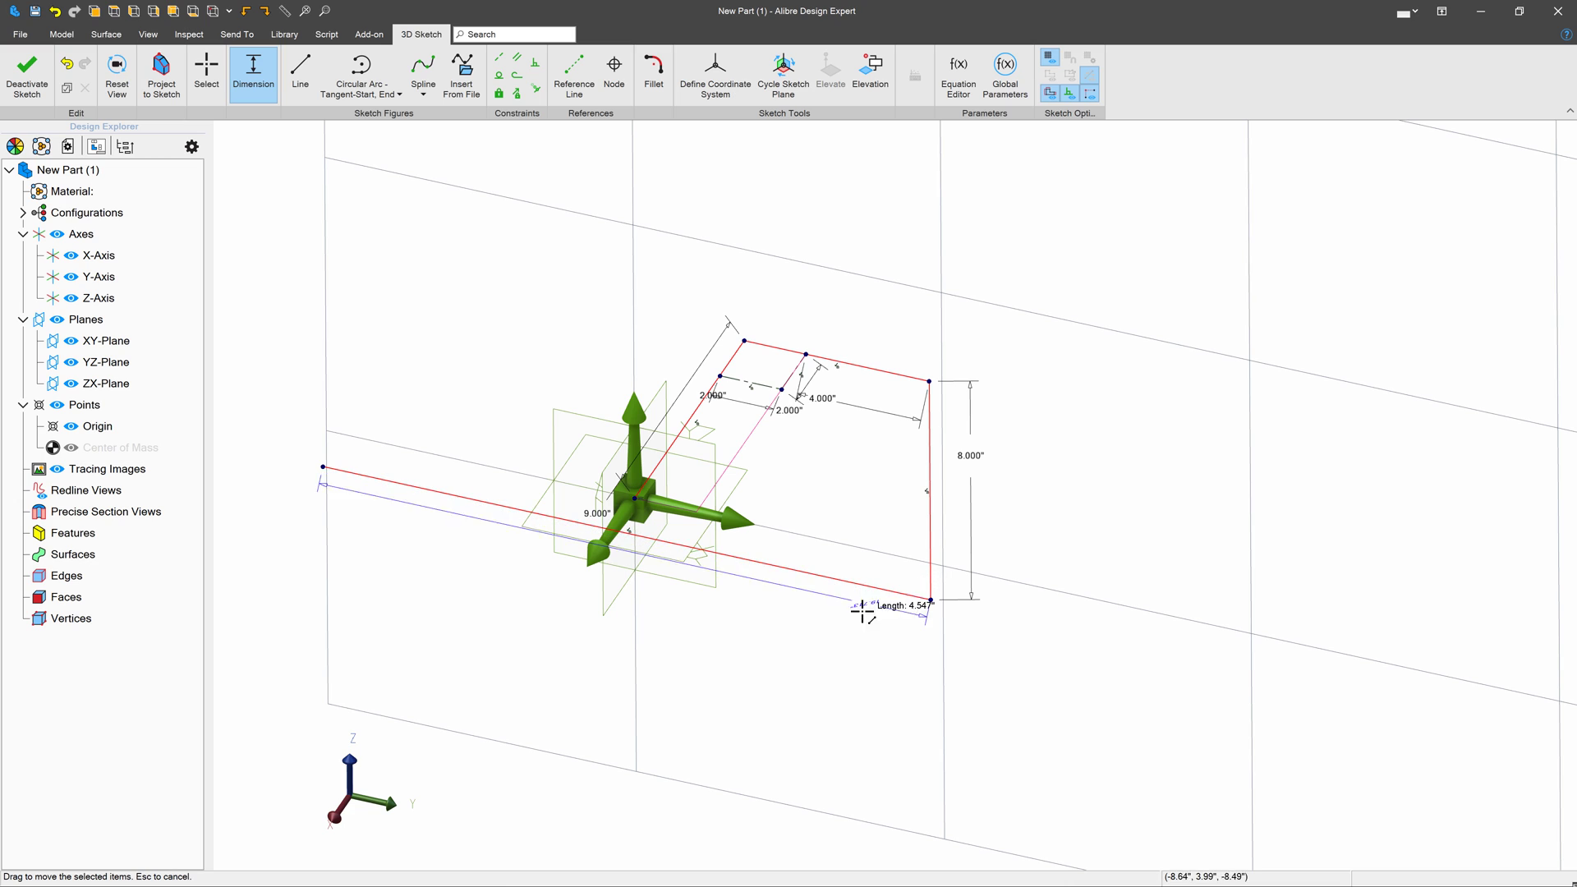
{"action": "left_click_drag", "start_coordinate": [854, 581], "coordinate": [842, 651]}
{"action": "scroll", "coordinate": [813, 476], "scroll_direction": "up", "scroll_amount": 3}
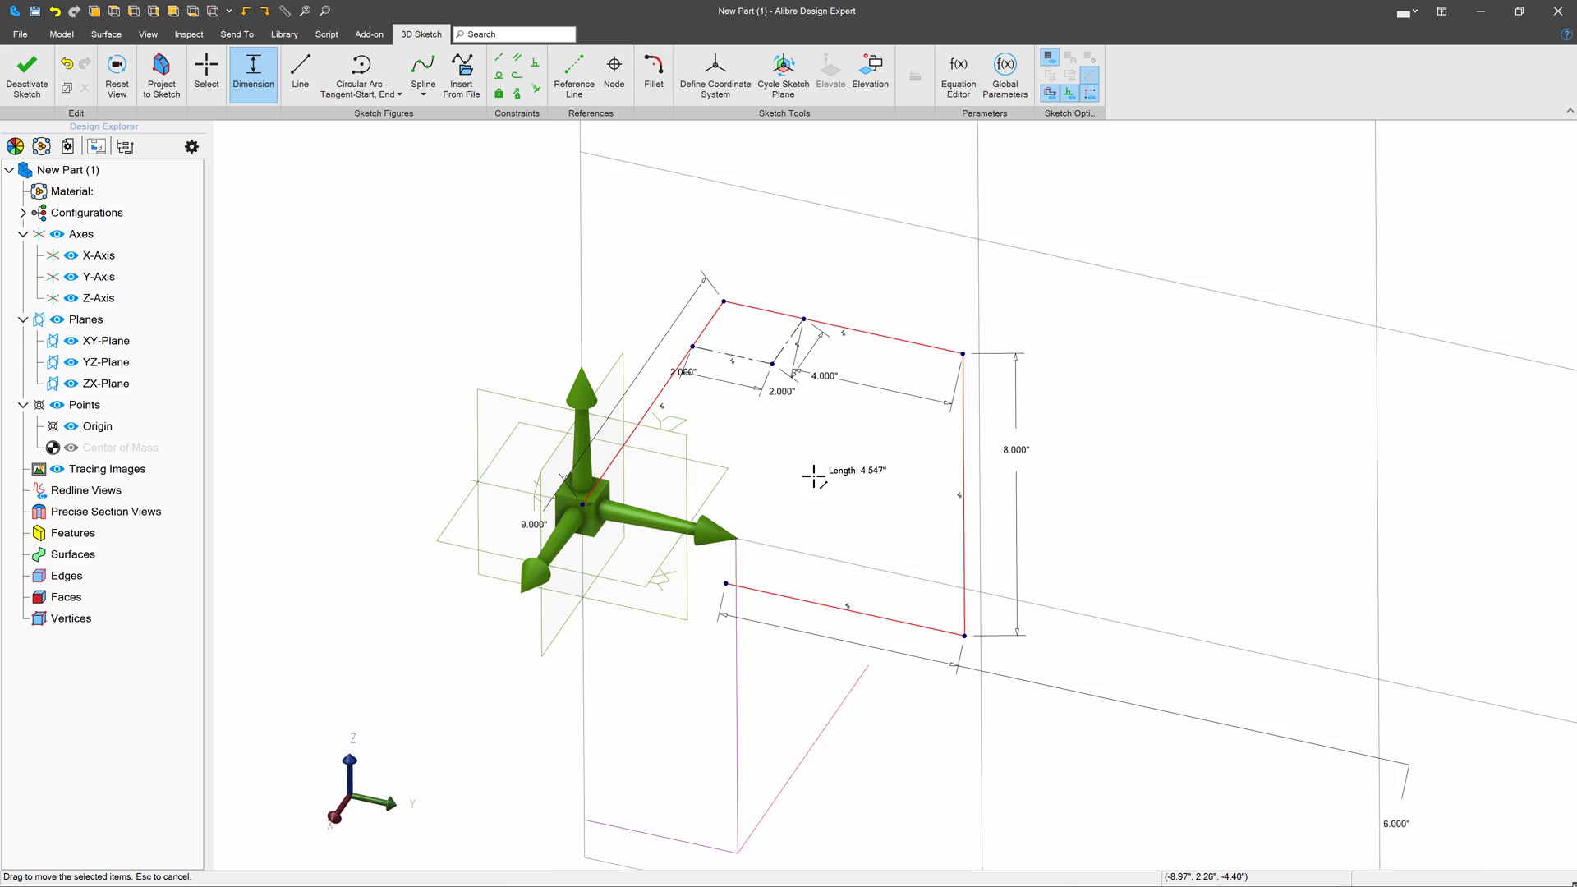
{"action": "key", "text": "Escape"}
Constrain the loose end of the first reference line to be coincident with the 9-inch line.
{"action": "mouse_move", "coordinate": [762, 613]}
{"action": "left_mouse_down"}
{"action": "mouse_move", "coordinate": [908, 626]}
{"action": "mouse_move", "coordinate": [722, 564]}
{"action": "mouse_move", "coordinate": [781, 574]}
{"action": "left_mouse_up"}
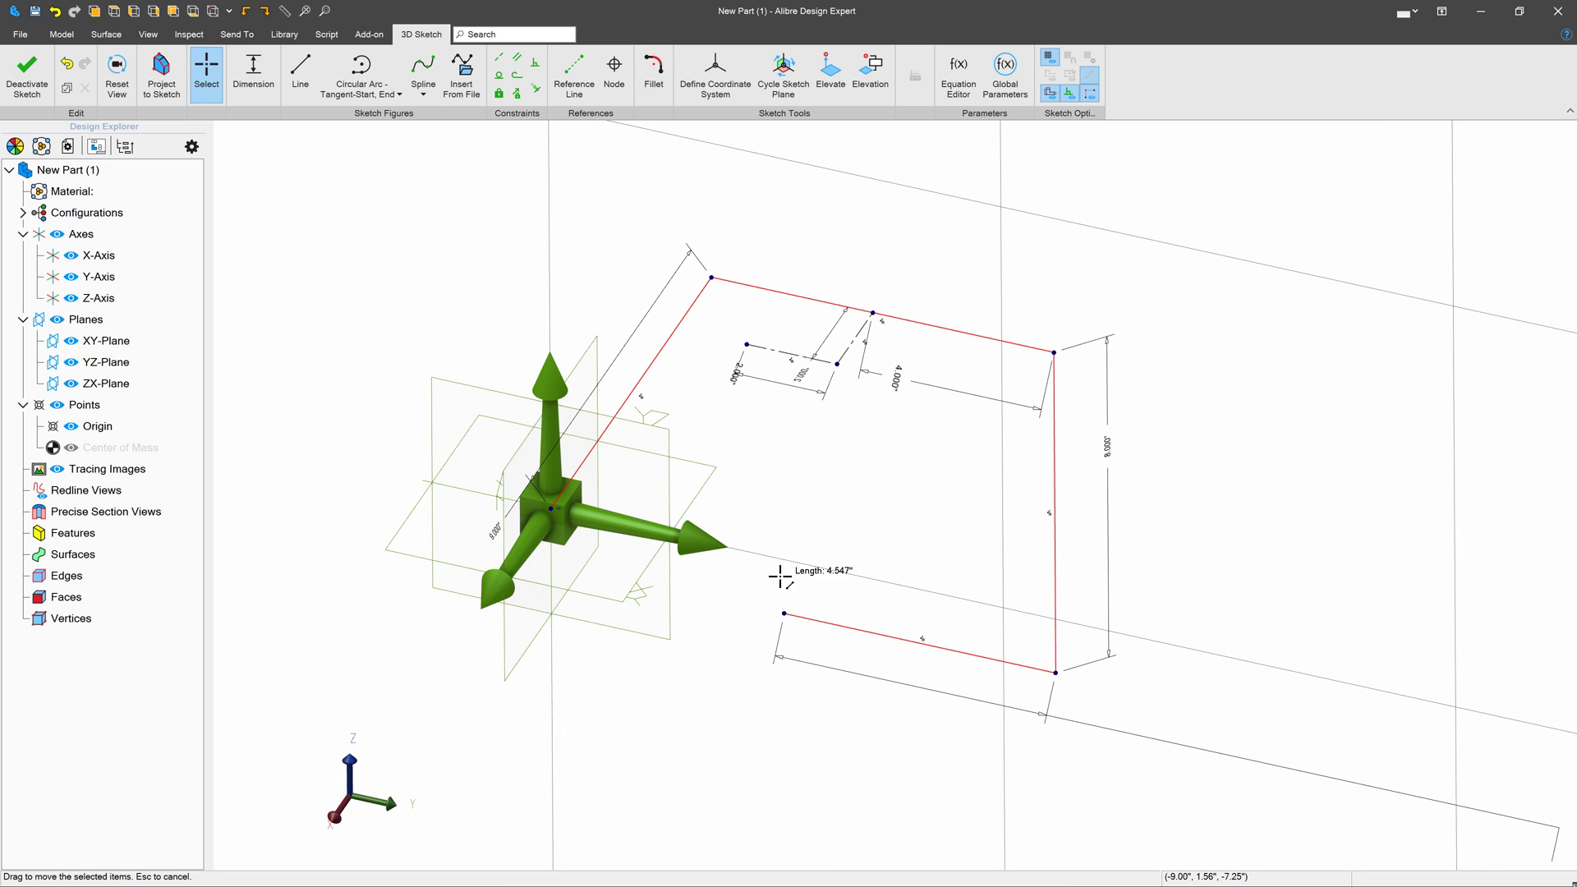
{"action": "left_click", "coordinate": [535, 88]}
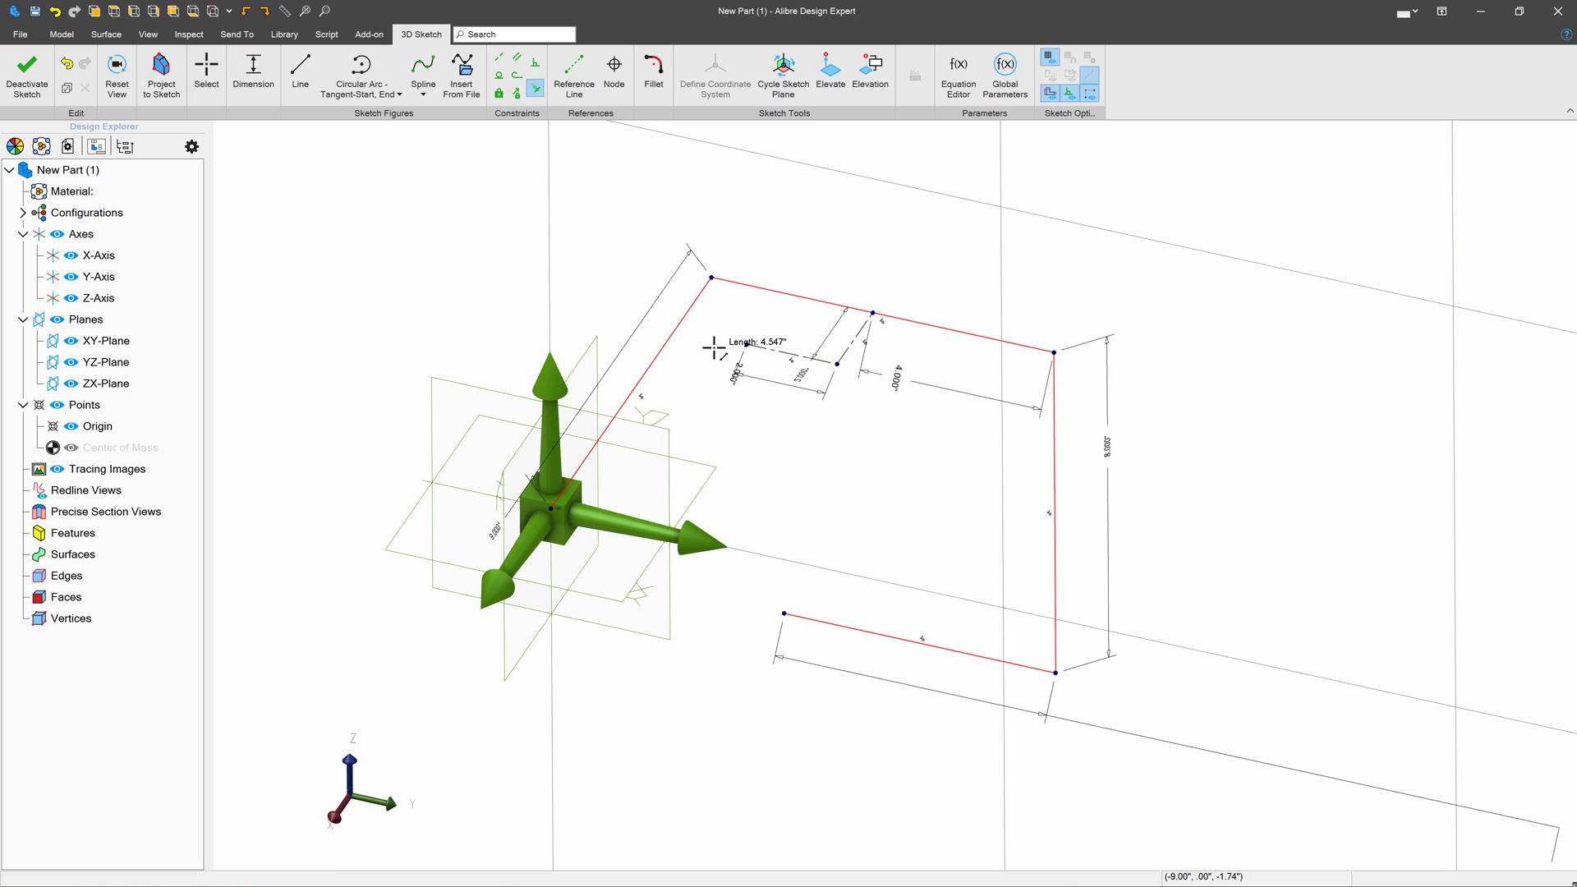
{"action": "left_click", "coordinate": [684, 317]}
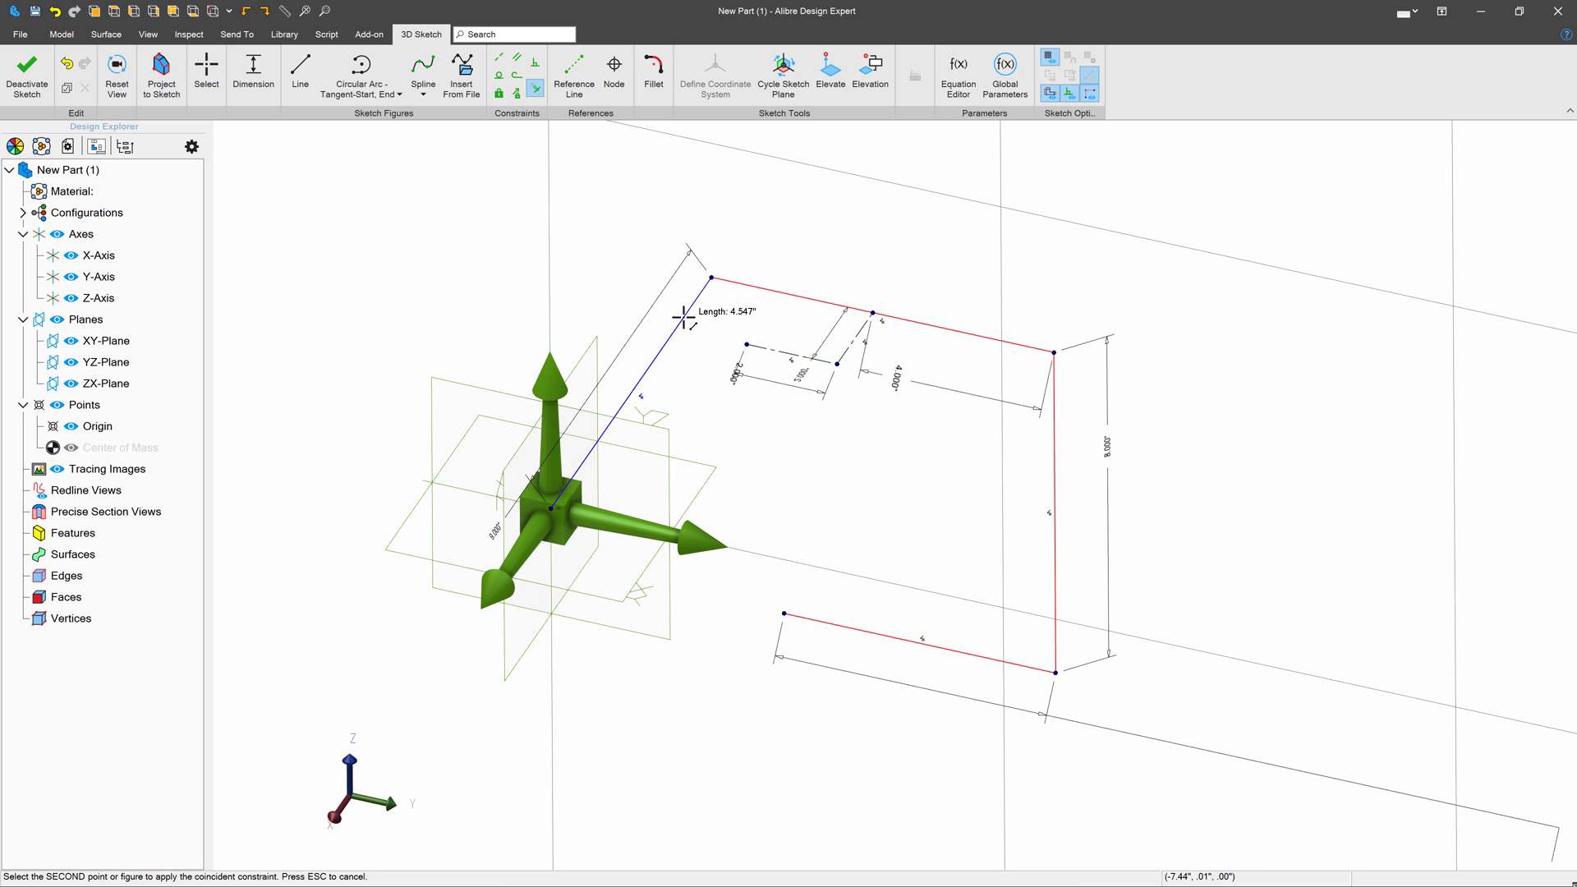
{"action": "left_click", "coordinate": [747, 344]}
{"action": "scroll", "coordinate": [731, 320], "scroll_direction": "up", "scroll_amount": 4}
{"action": "key", "text": "Escape"}
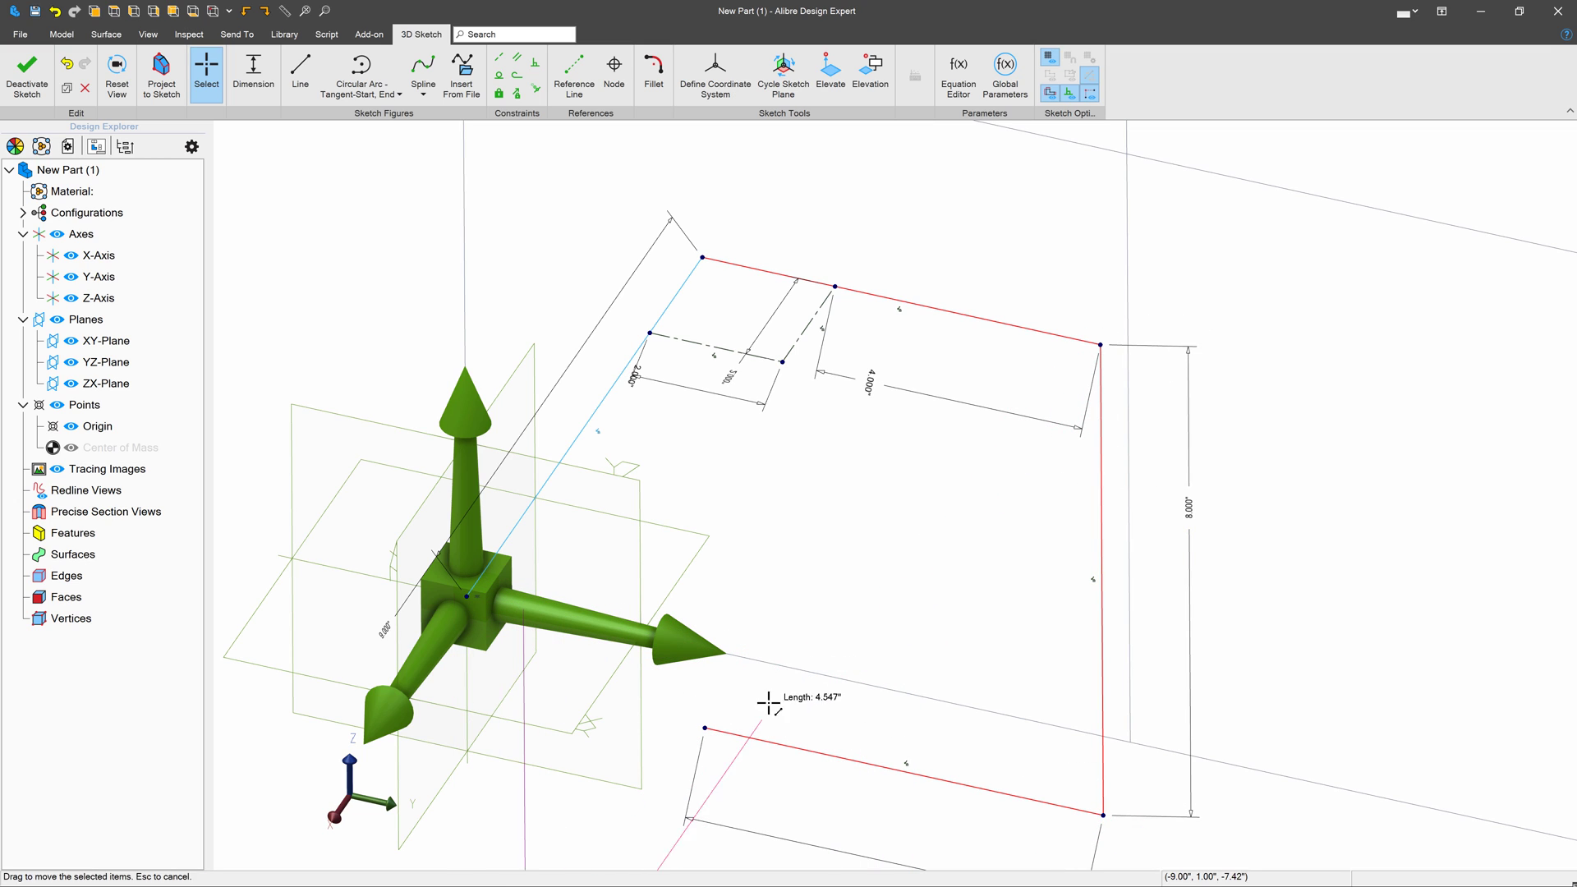
{"action": "left_click", "coordinate": [734, 469]}
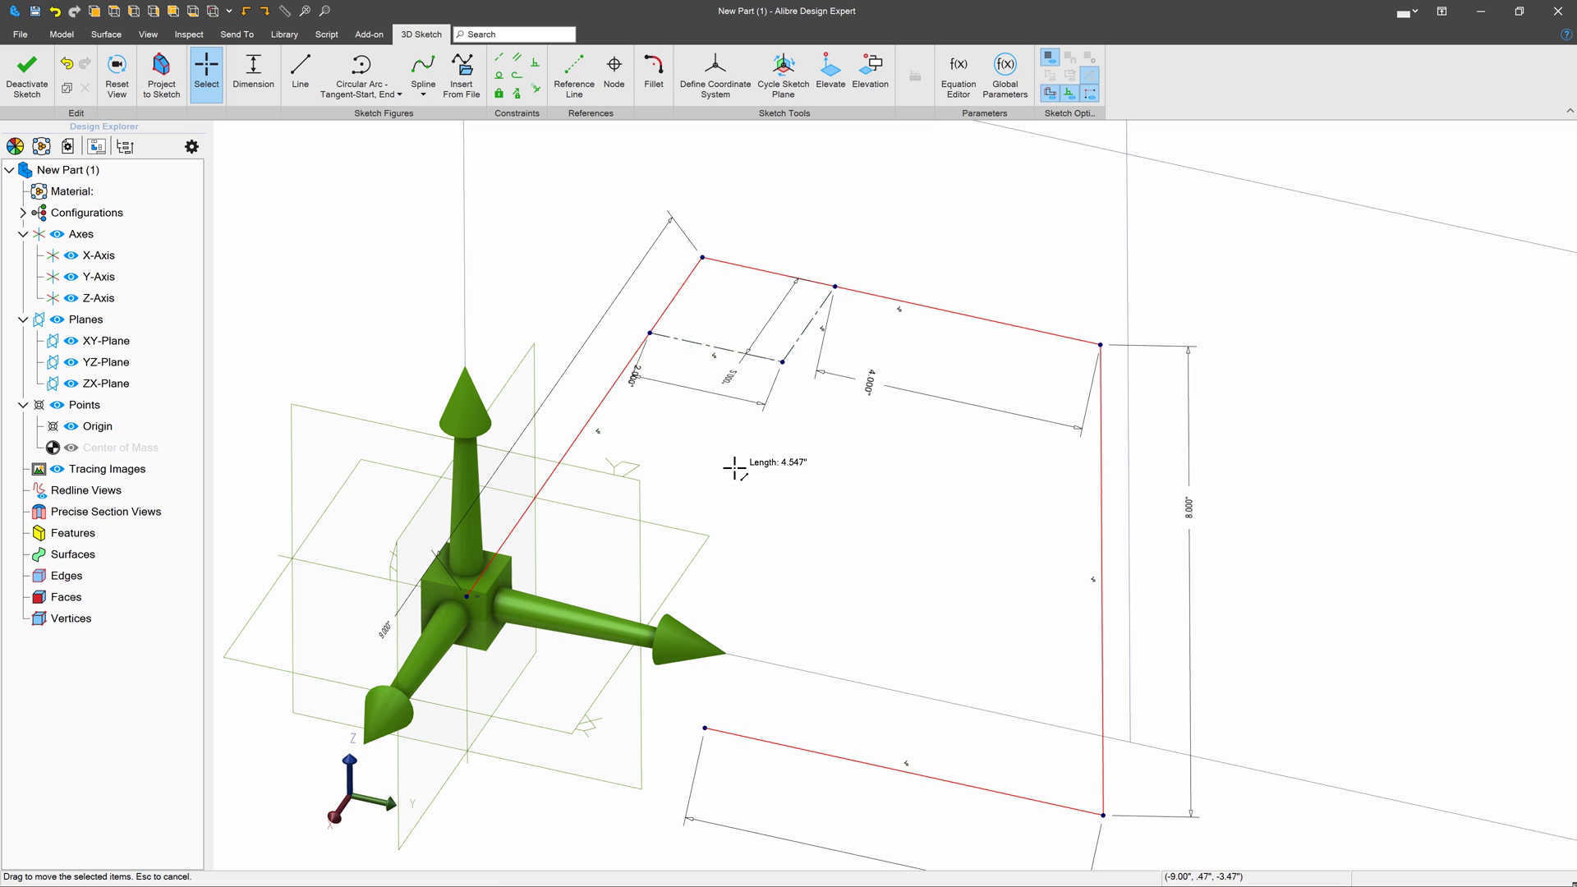
Fillet the corner between the 9-inch line and the second sketch line with a 2-inch radius.
{"action": "scroll", "coordinate": [736, 468], "scroll_direction": "down", "scroll_amount": 2}
{"action": "scroll", "coordinate": [772, 462], "scroll_direction": "up", "scroll_amount": 1}
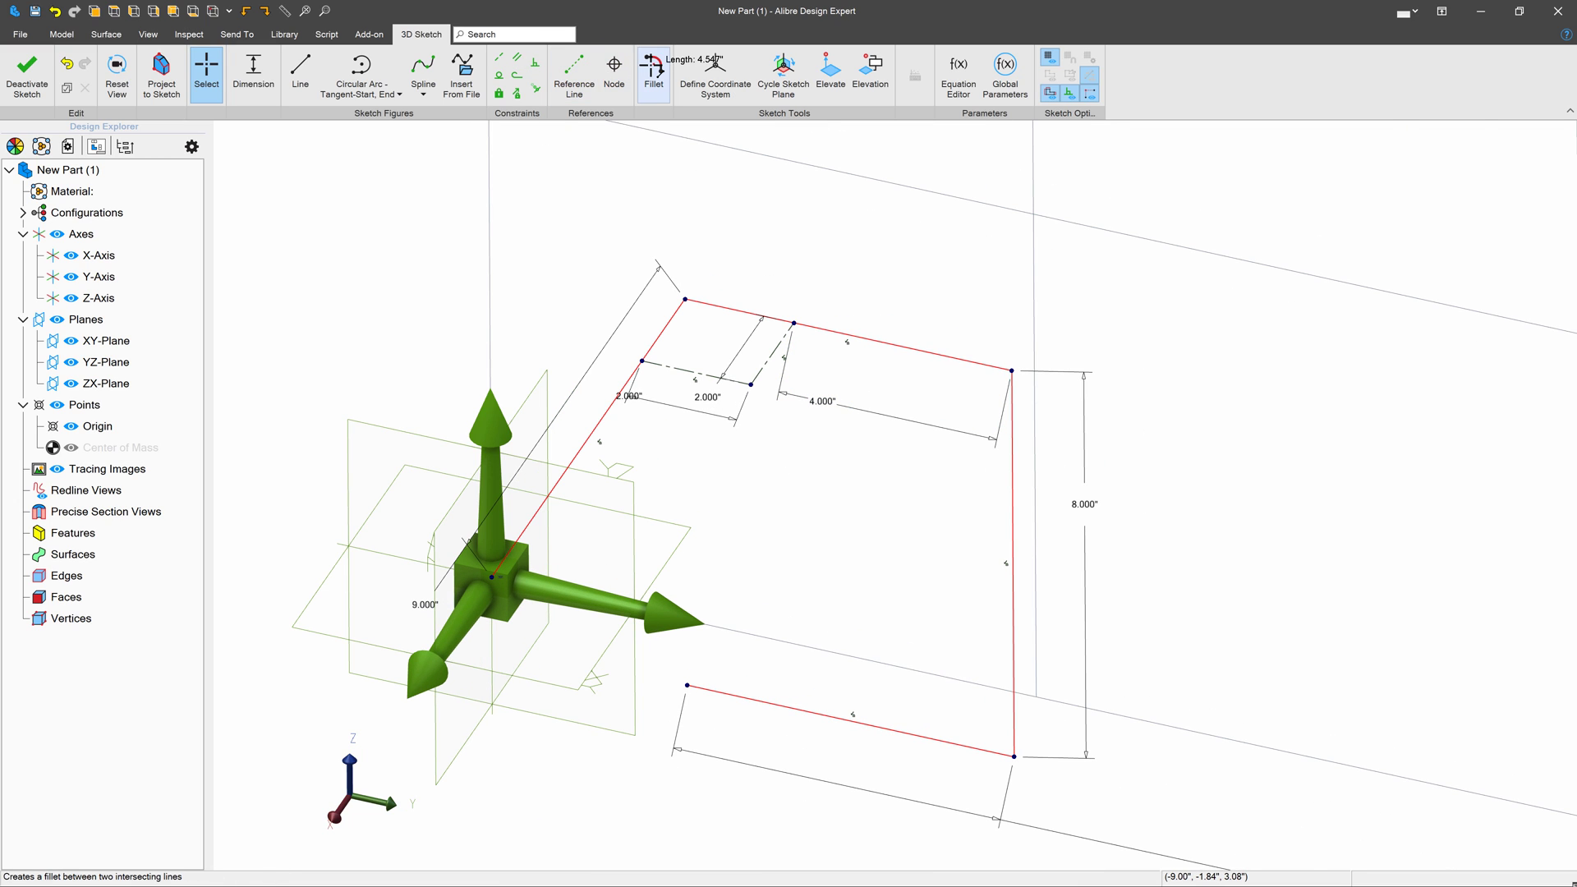
{"action": "left_click", "coordinate": [654, 74]}
{"action": "left_click", "coordinate": [663, 329]}
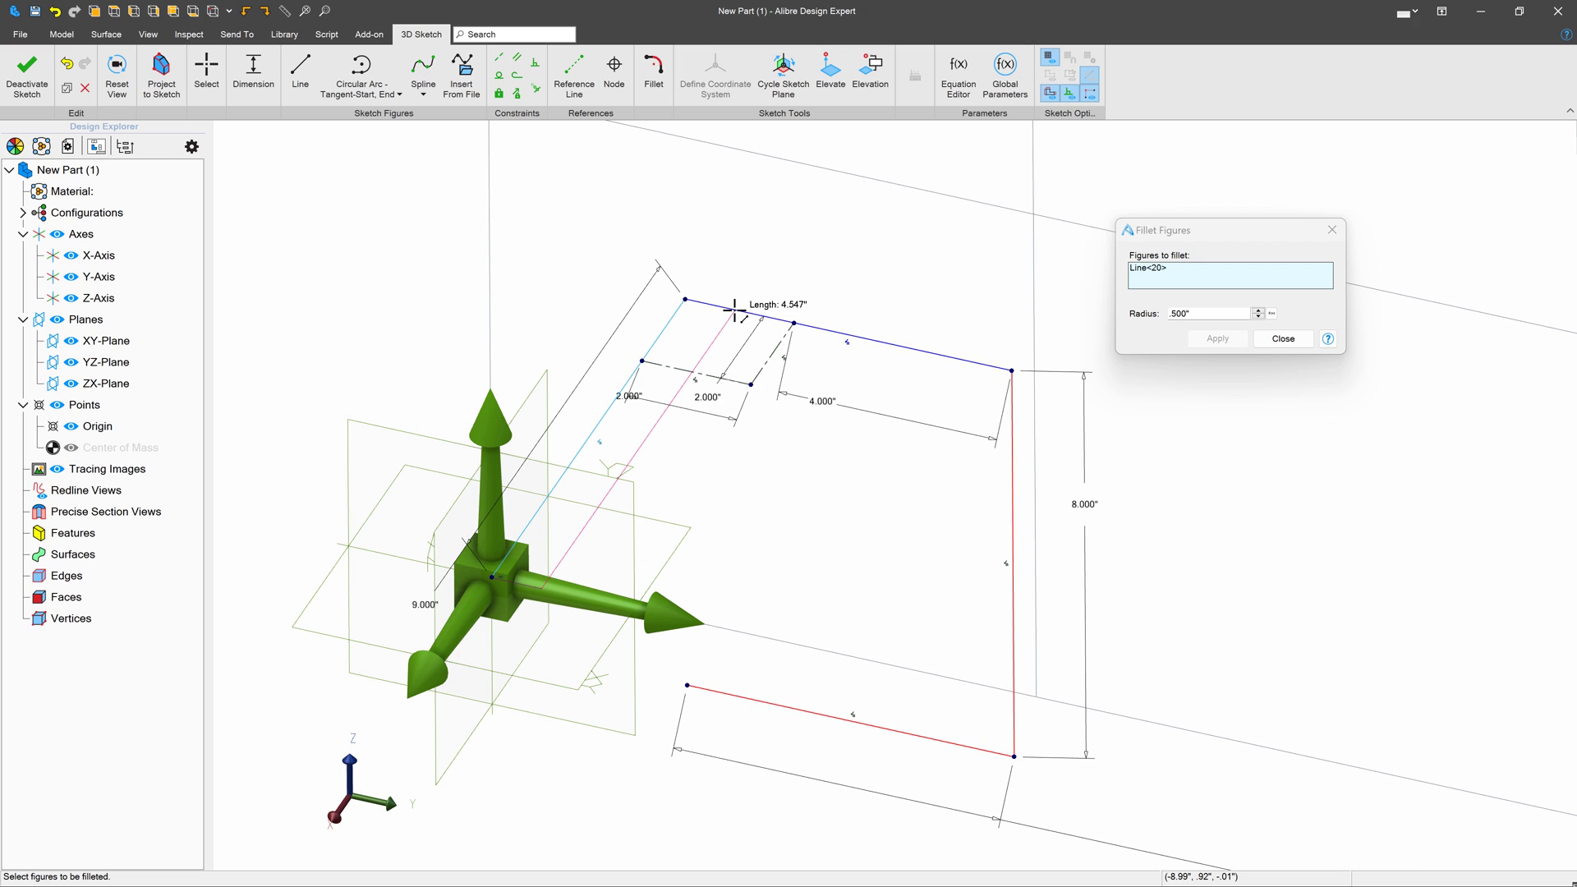
{"action": "left_click", "coordinate": [737, 310]}
{"action": "left_click", "coordinate": [1207, 313]}
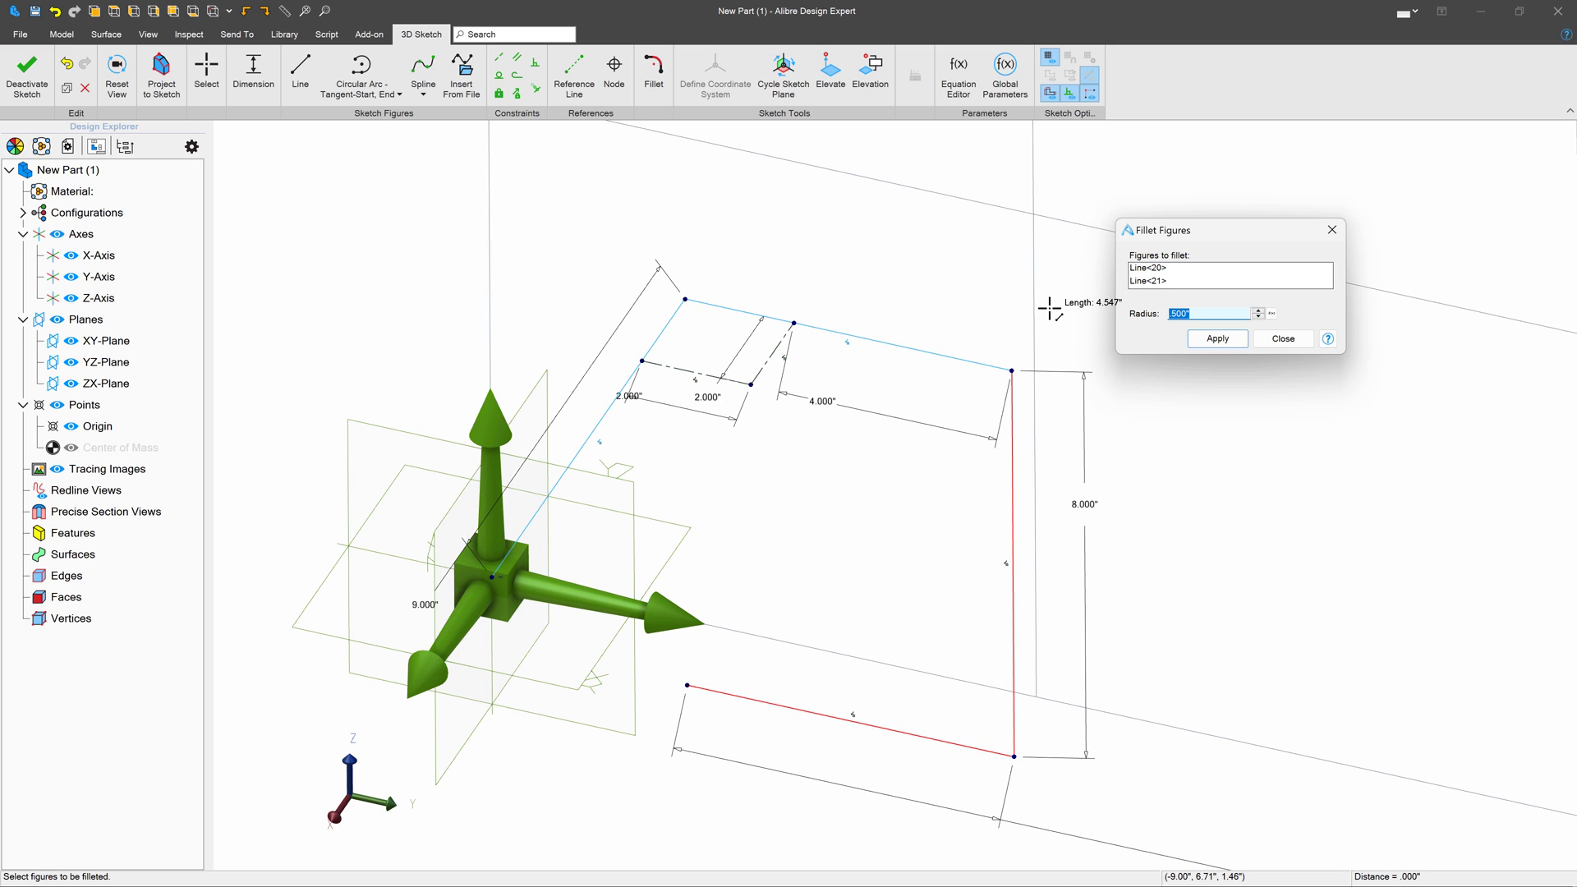
{"action": "left_click", "coordinate": [1215, 339]}
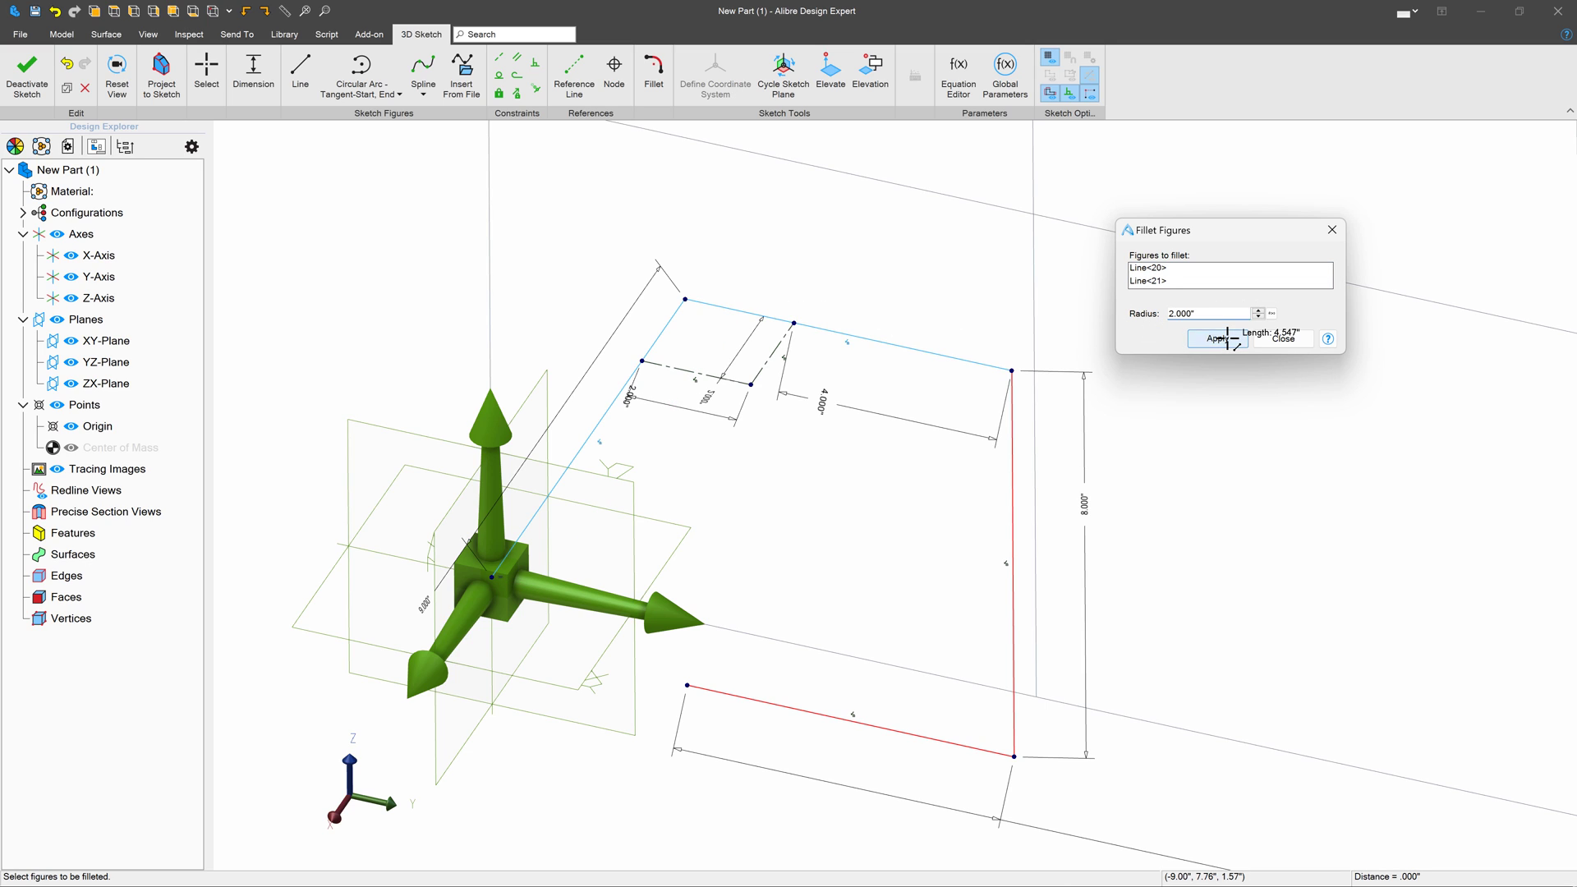
Fillet the corner between the second sketch line and the vertical line with a 4-inch radius.
{"action": "left_click", "coordinate": [1194, 313]}
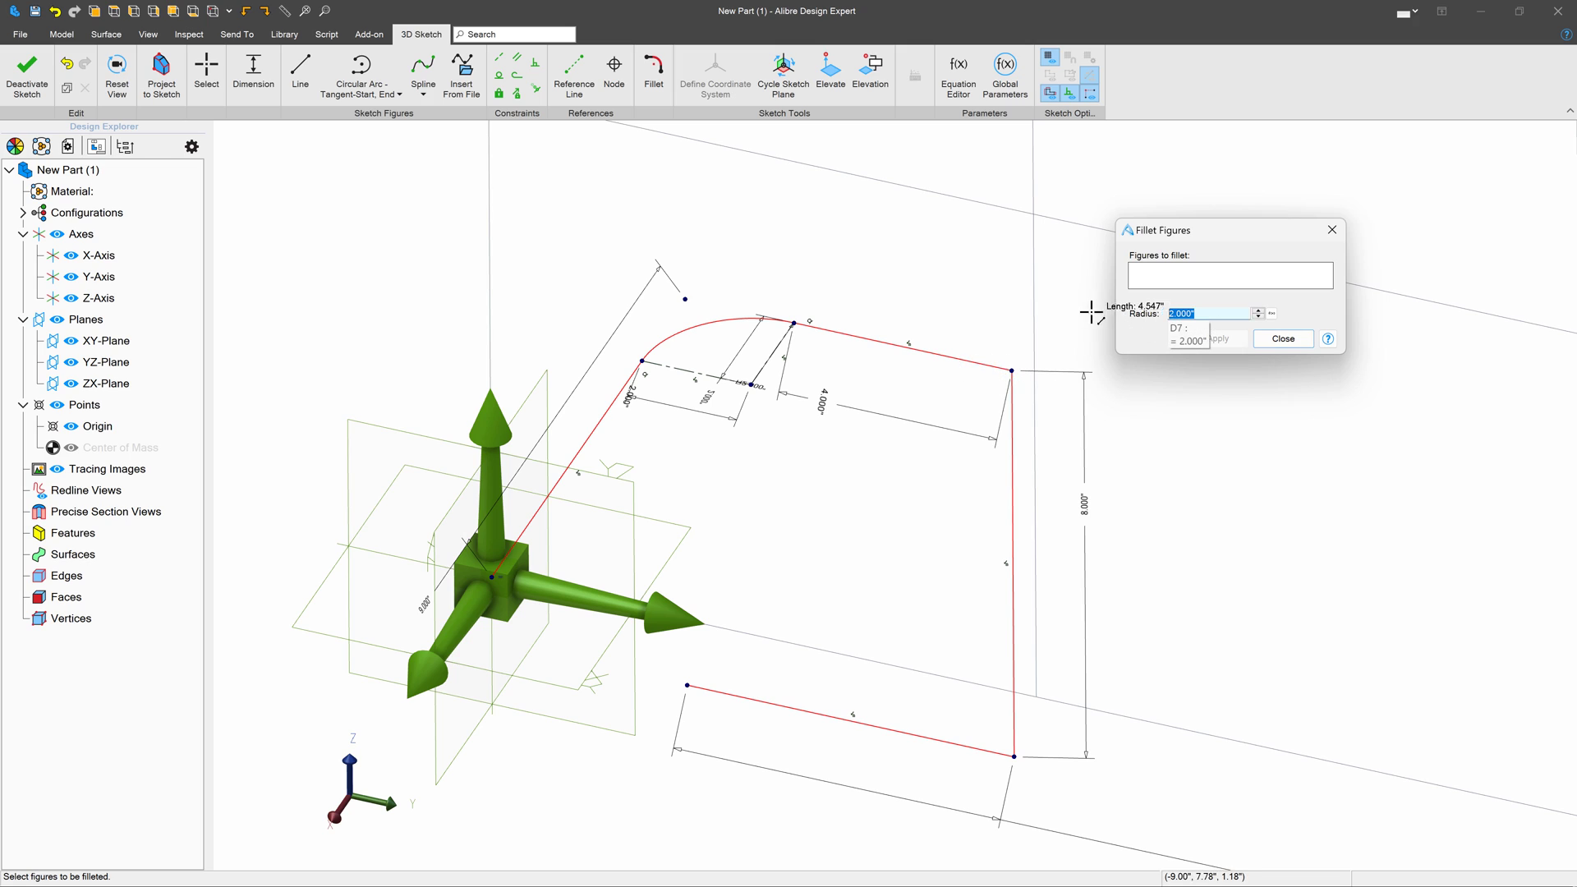
{"action": "key", "text": "Return"}
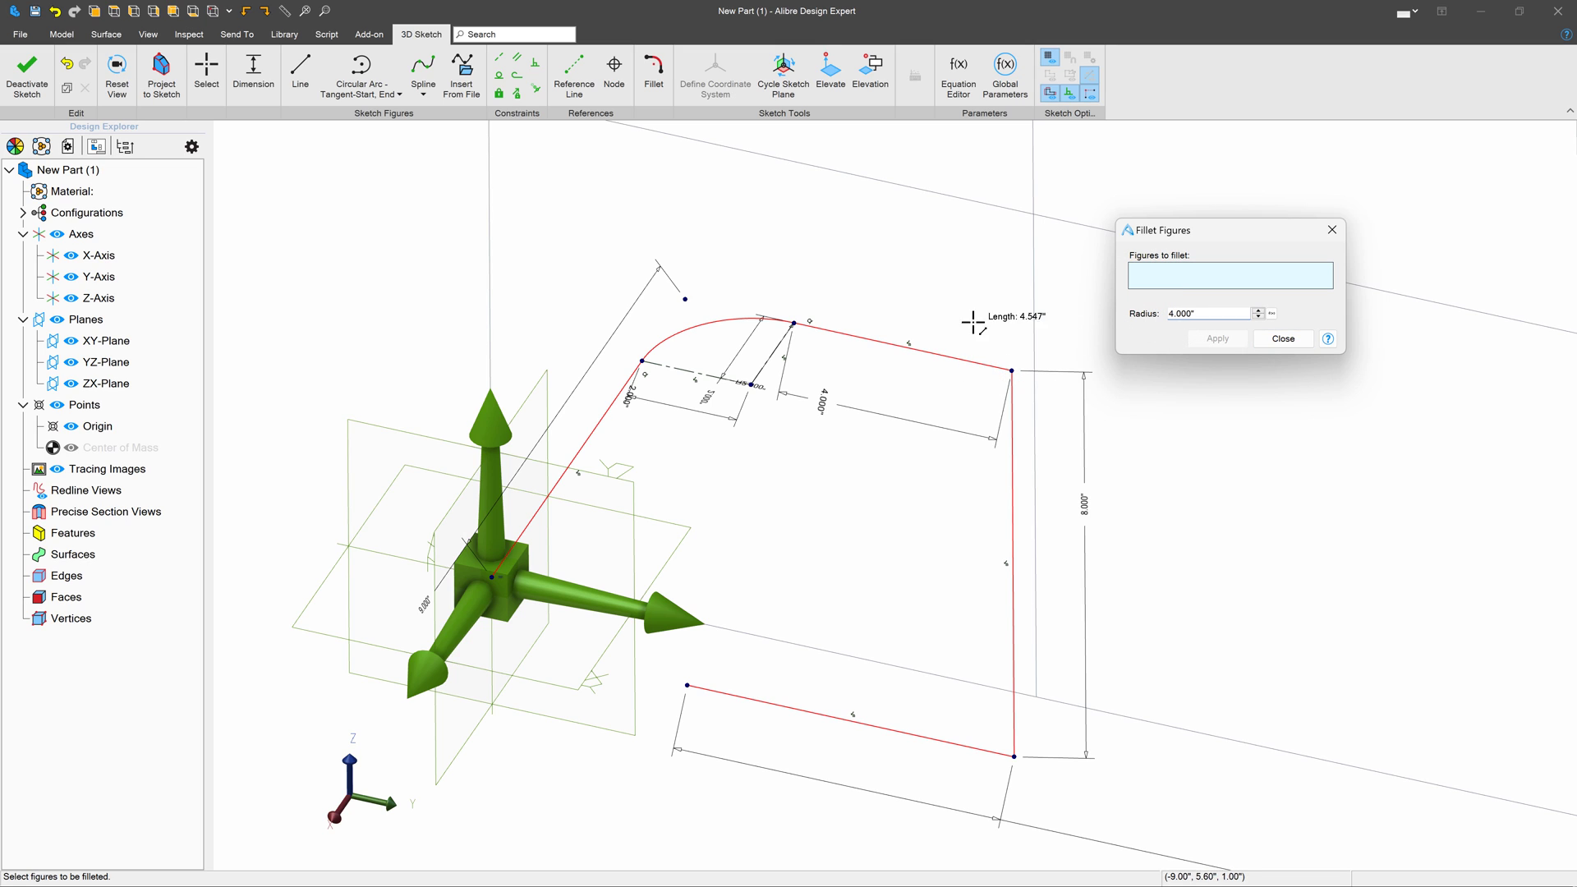
{"action": "left_click", "coordinate": [905, 353]}
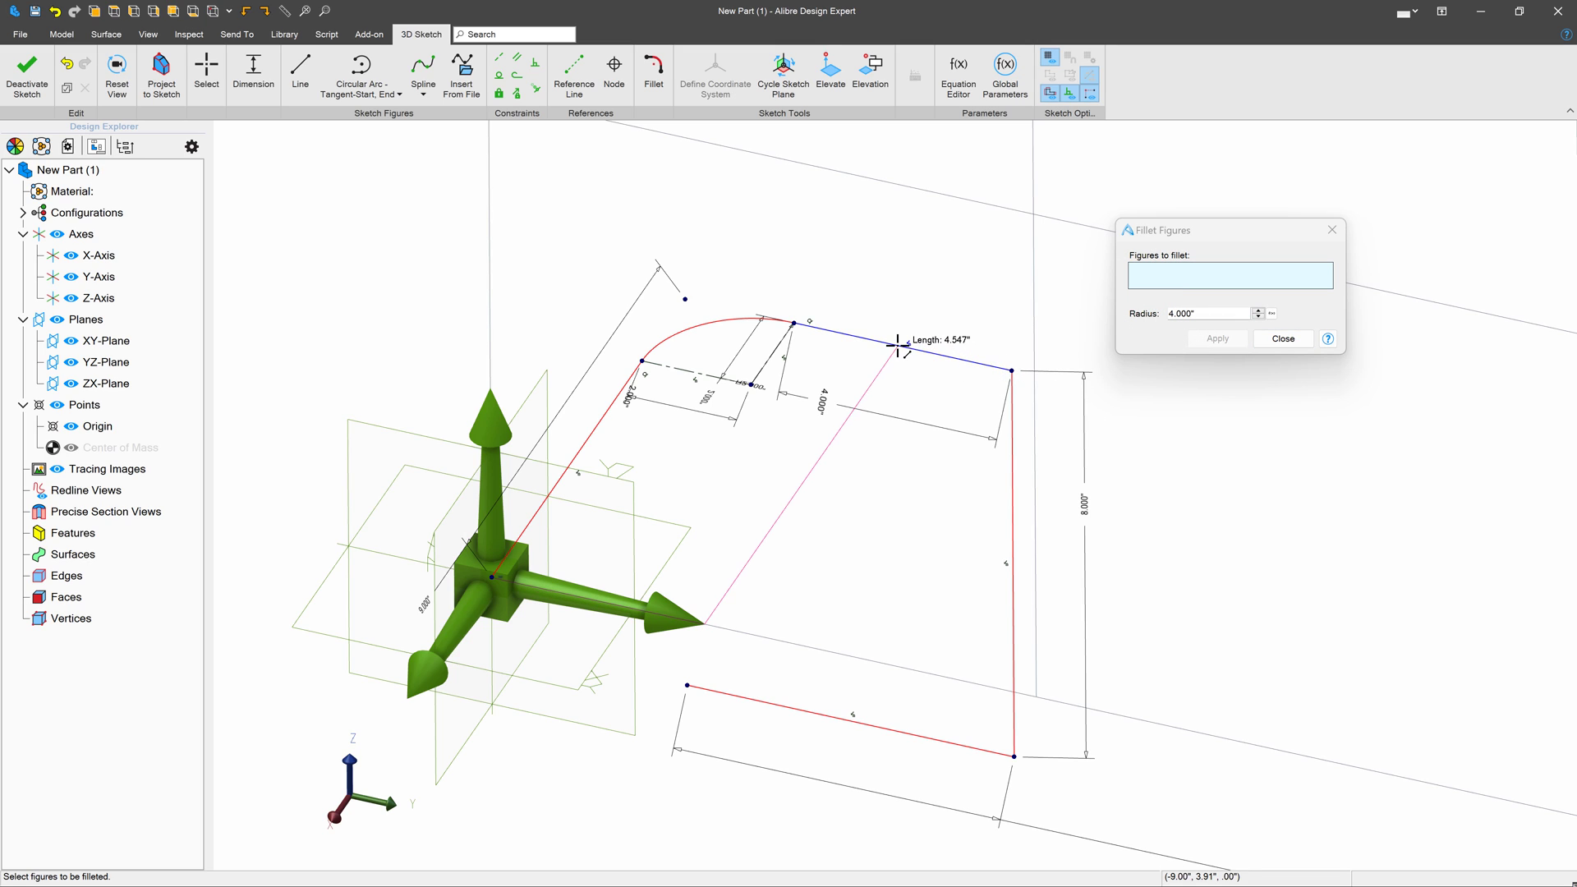
{"action": "left_click", "coordinate": [1013, 446]}
{"action": "left_click", "coordinate": [1222, 337]}
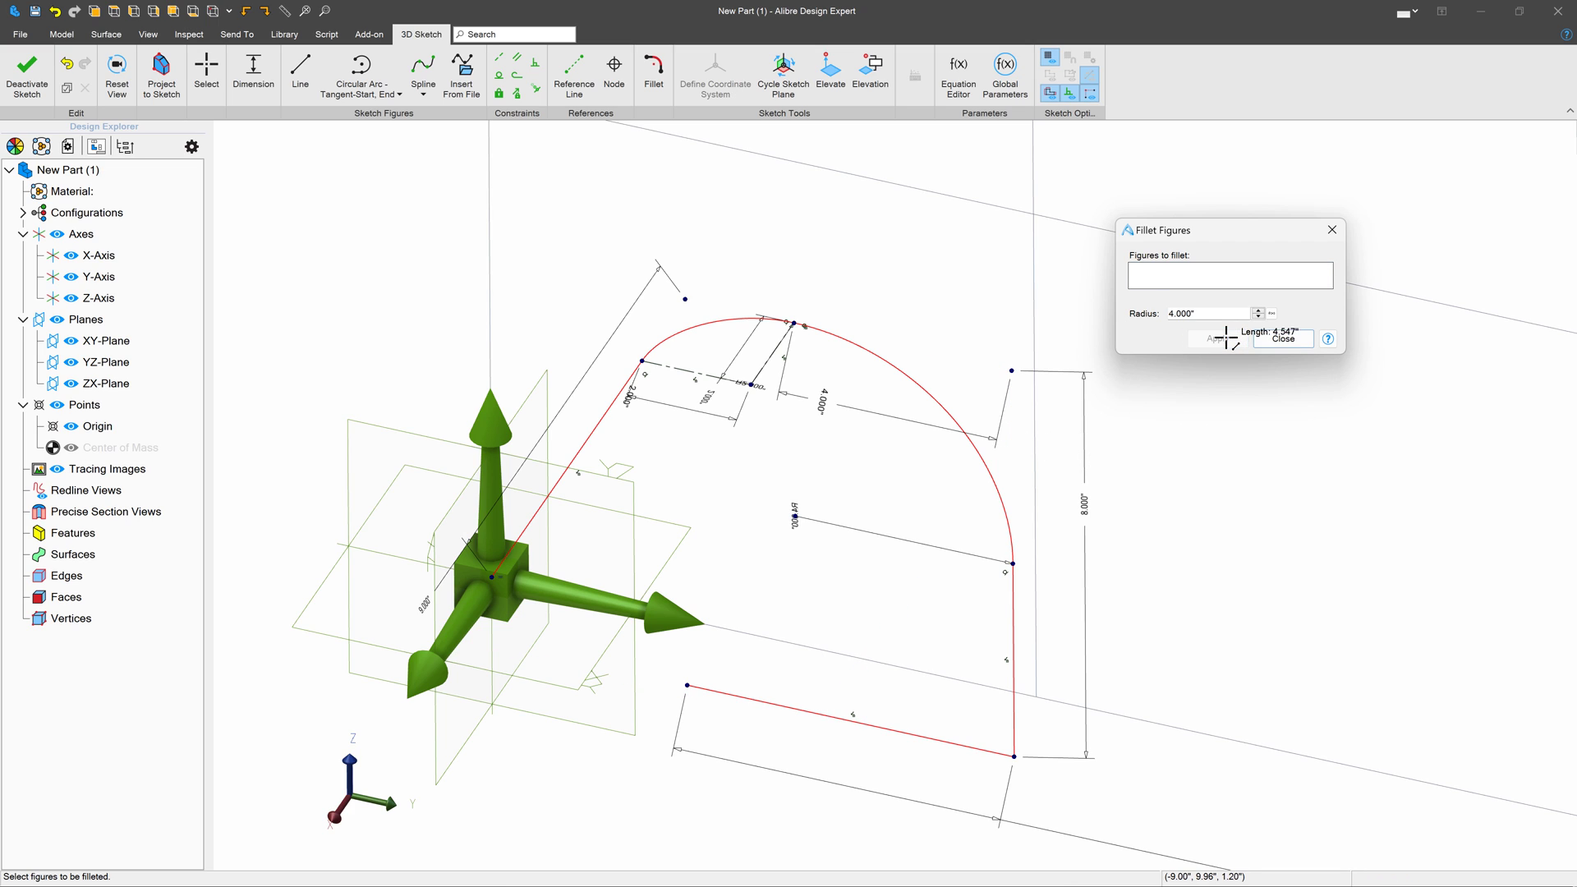
Fillet the corner between the vertical line and the lowest line with a 4-inch radius, and finish filleting.
{"action": "left_click", "coordinate": [1015, 634]}
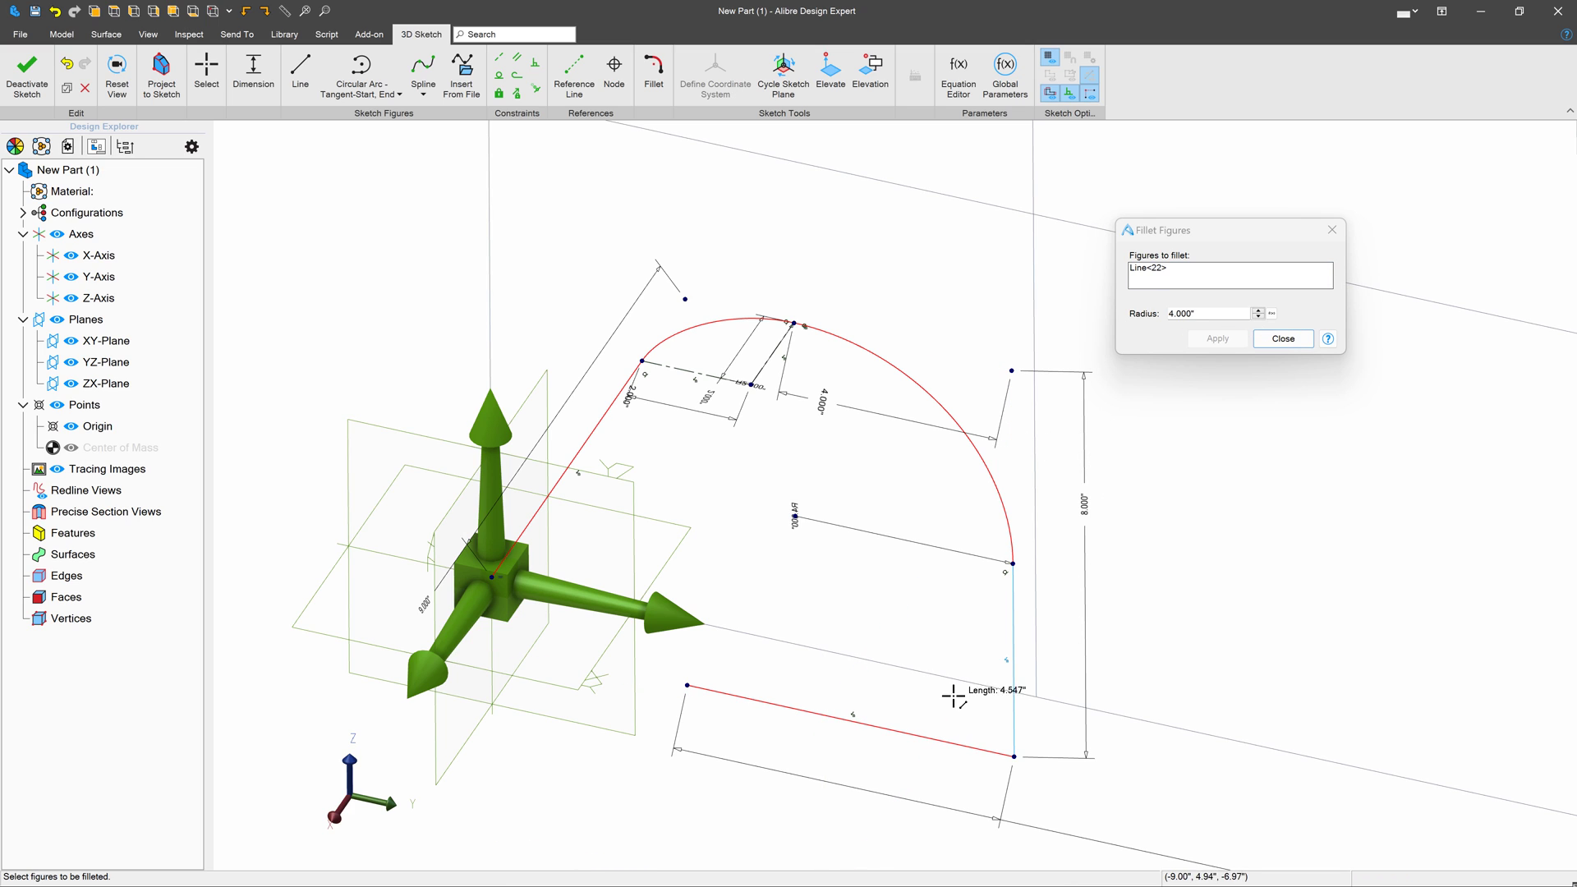
{"action": "left_click", "coordinate": [911, 729]}
{"action": "left_click", "coordinate": [1205, 342]}
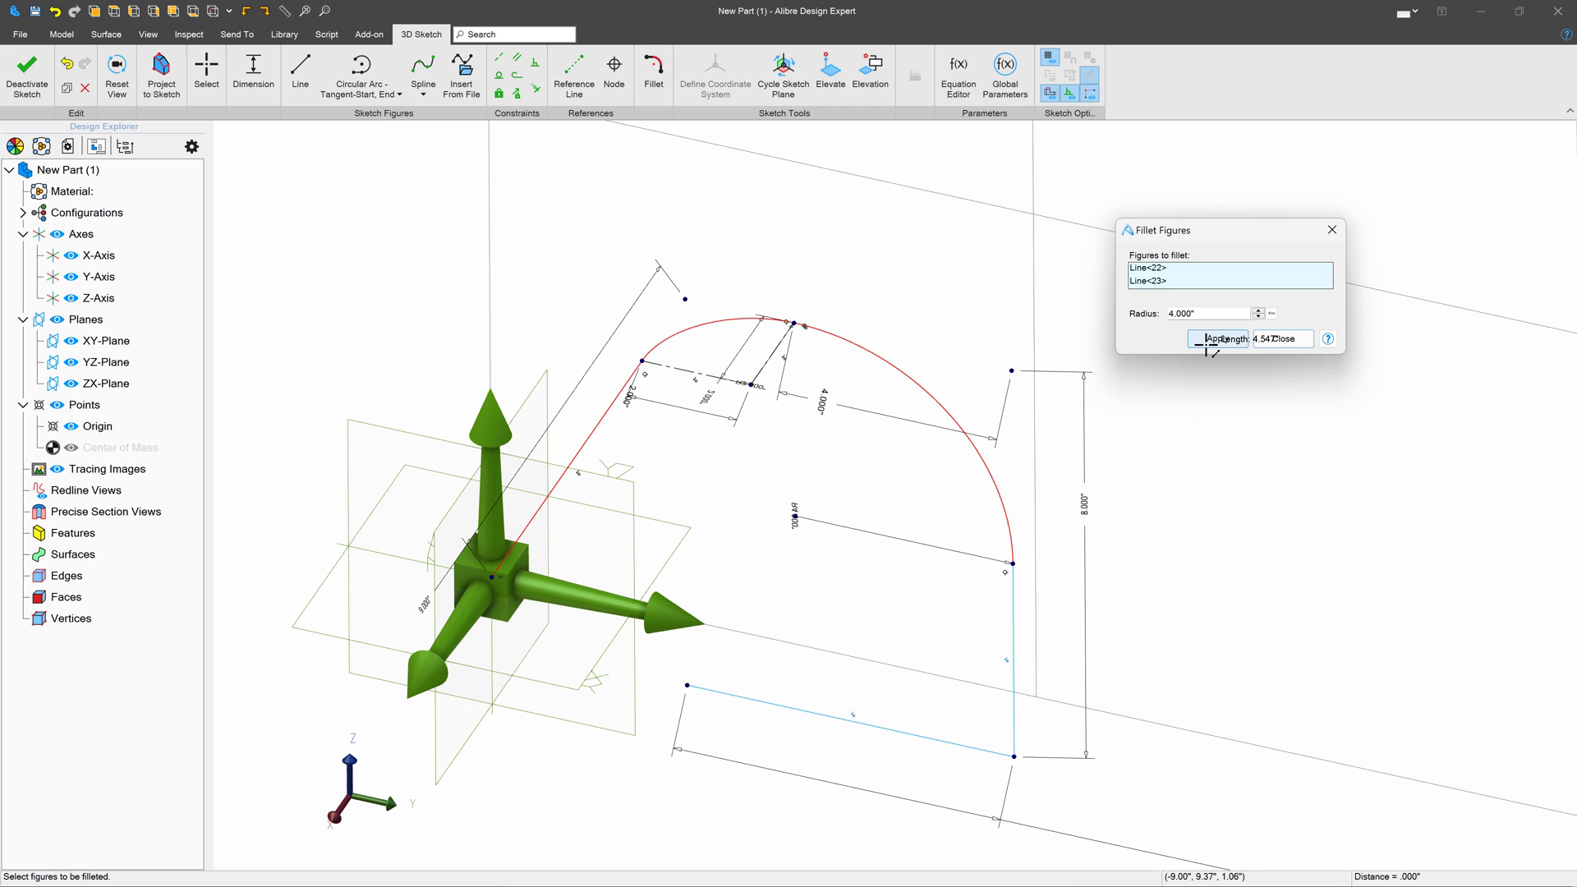
{"action": "scroll", "coordinate": [872, 525], "scroll_direction": "down", "scroll_amount": 3}
{"action": "mouse_move", "coordinate": [871, 525]}
{"action": "middle_mouse_down"}
{"action": "mouse_move", "coordinate": [835, 528]}
{"action": "mouse_move", "coordinate": [849, 530]}
{"action": "middle_mouse_up"}
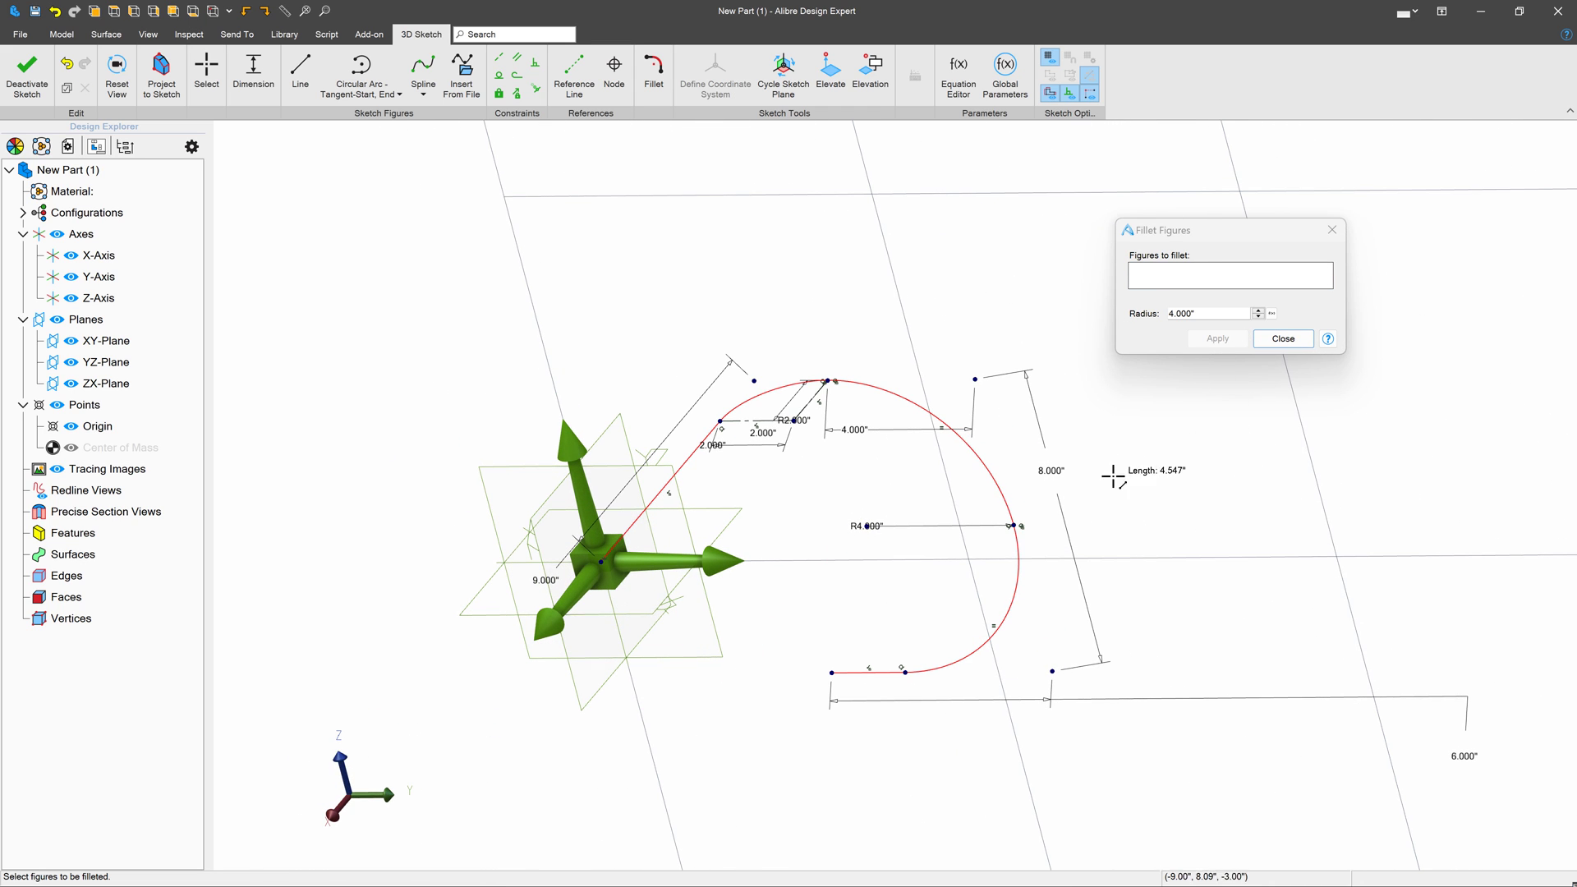
{"action": "left_click", "coordinate": [1281, 340]}
Review the filleted path and finish the 3D sketch.
{"action": "scroll", "coordinate": [1053, 364], "scroll_direction": "down", "scroll_amount": 2}
{"action": "scroll", "coordinate": [855, 491], "scroll_direction": "up", "scroll_amount": 5}
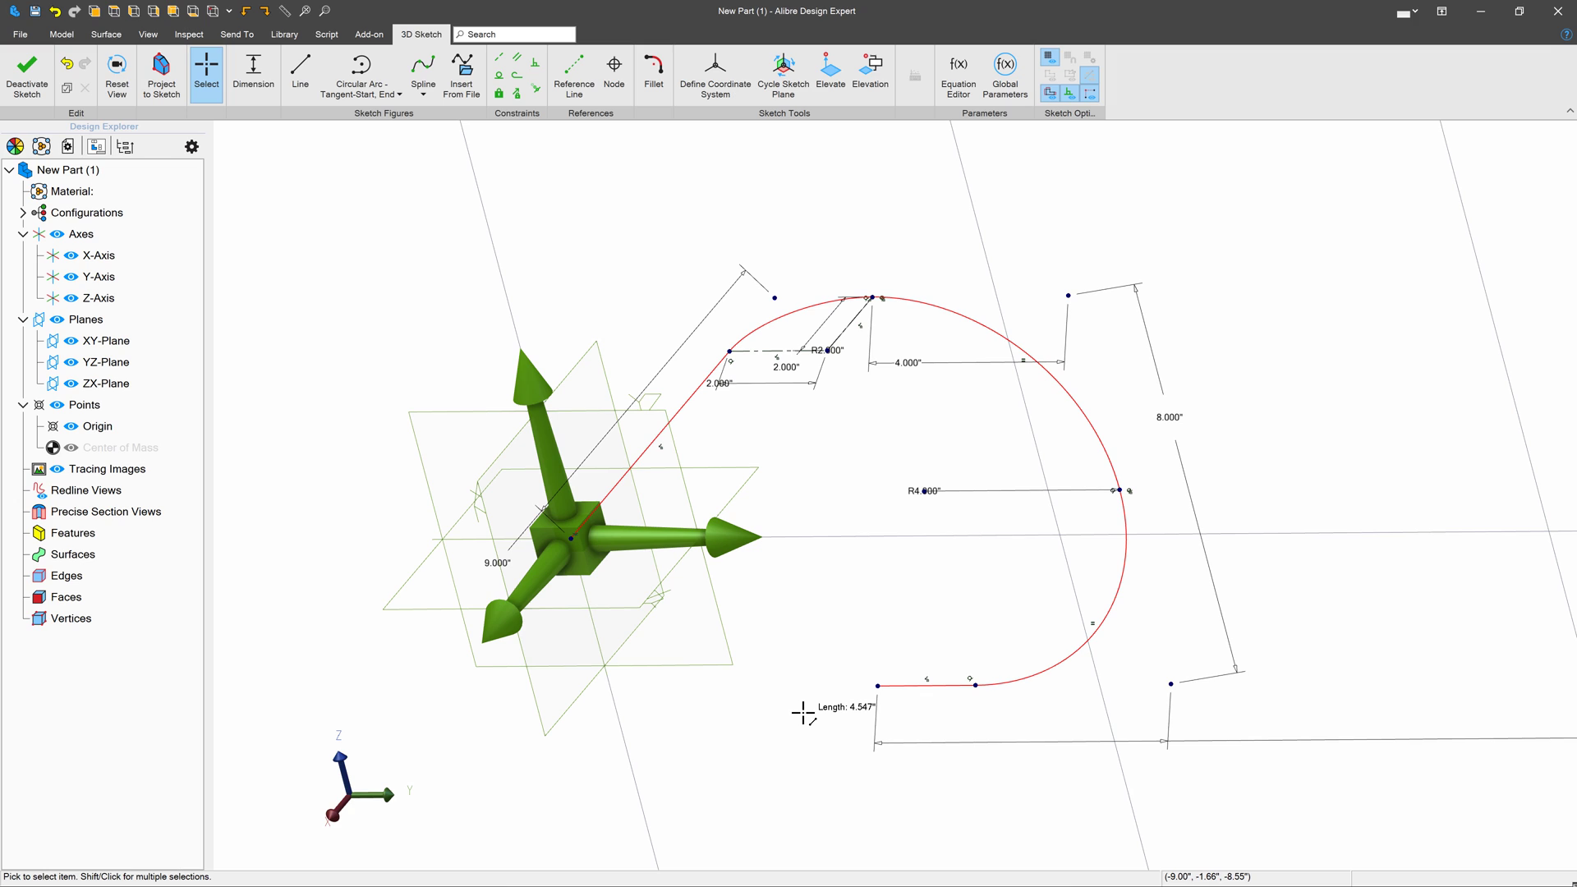
{"action": "left_click", "coordinate": [863, 298]}
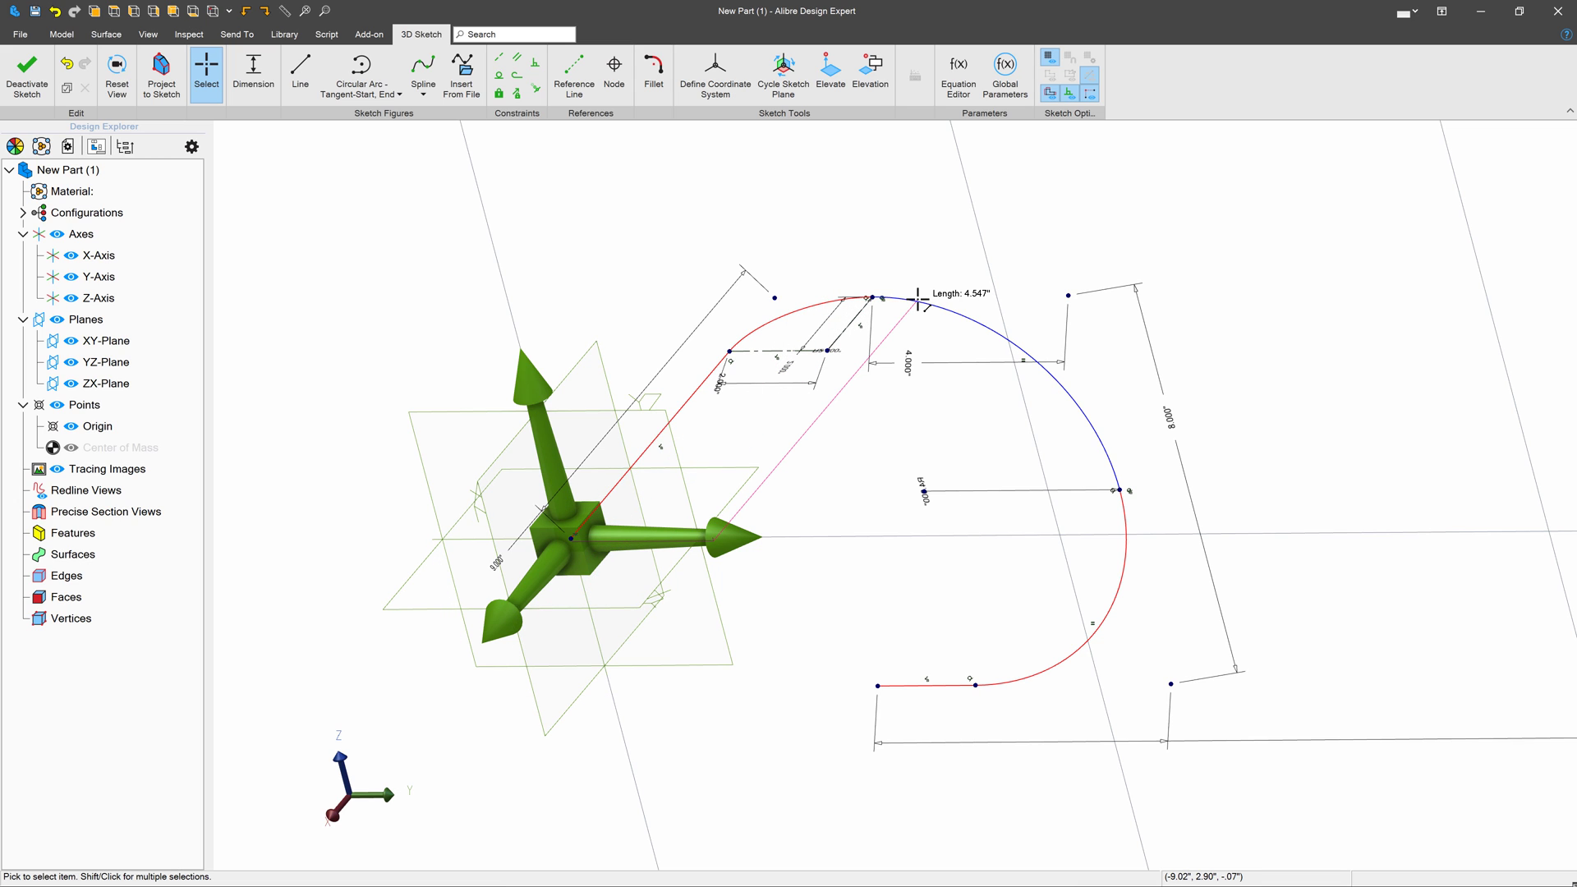
{"action": "scroll", "coordinate": [908, 321], "scroll_direction": "down", "scroll_amount": 3}
{"action": "mouse_move", "coordinate": [866, 427]}
{"action": "middle_mouse_down"}
{"action": "mouse_move", "coordinate": [910, 426]}
{"action": "mouse_move", "coordinate": [891, 424]}
{"action": "middle_mouse_up"}
{"action": "left_click", "coordinate": [27, 76]}
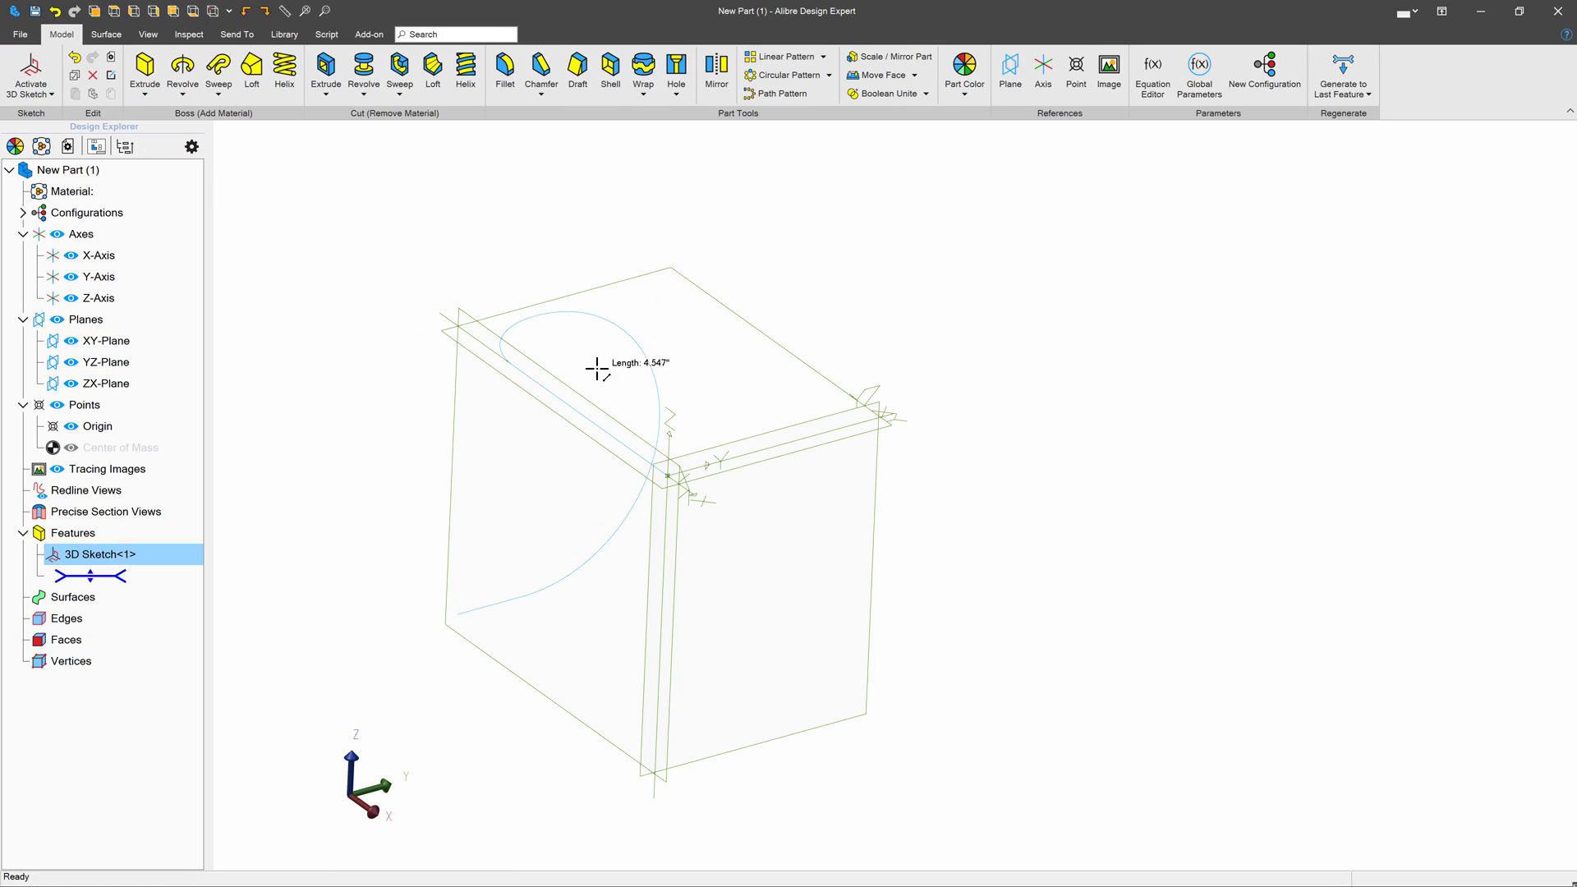
Start a 2D sketch on the YZ-Plane.
{"action": "left_click", "coordinate": [873, 455]}
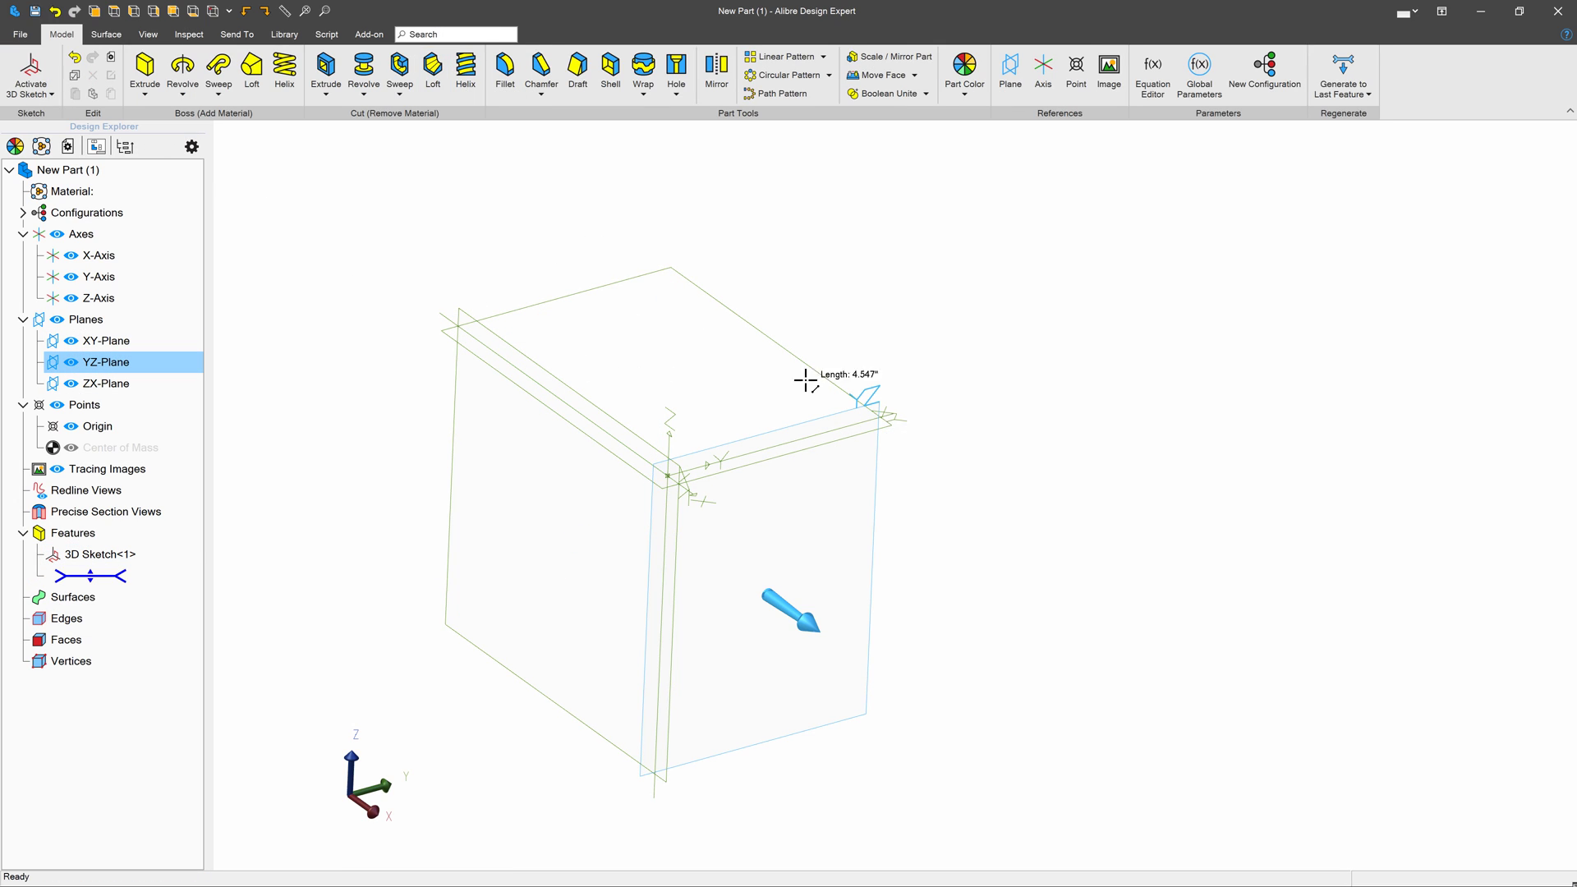
{"action": "left_click", "coordinate": [20, 96]}
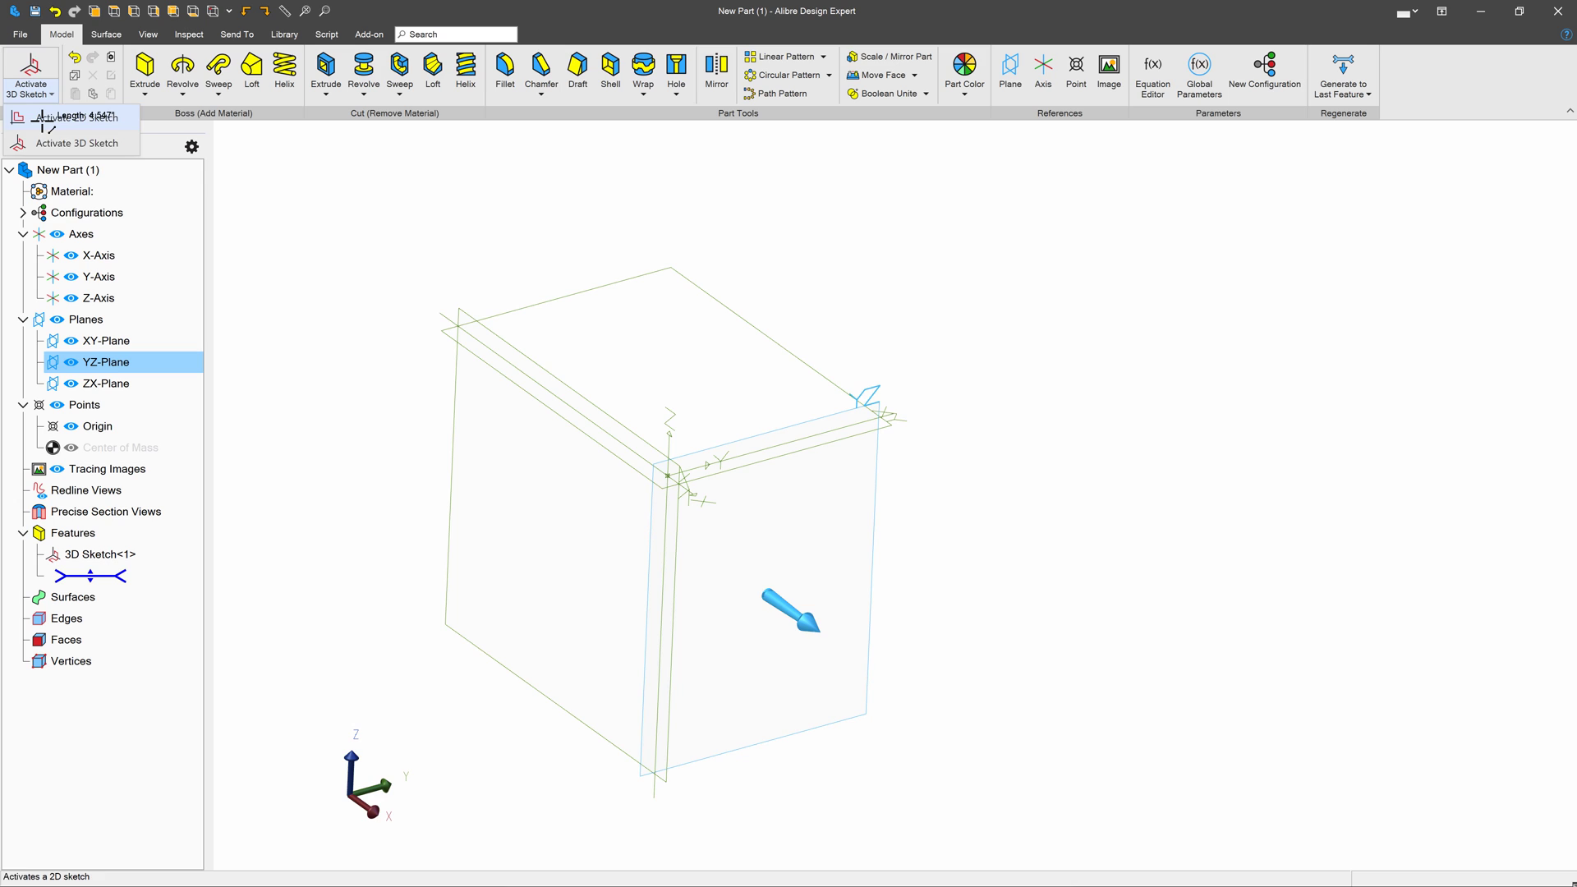
{"action": "left_click", "coordinate": [42, 118]}
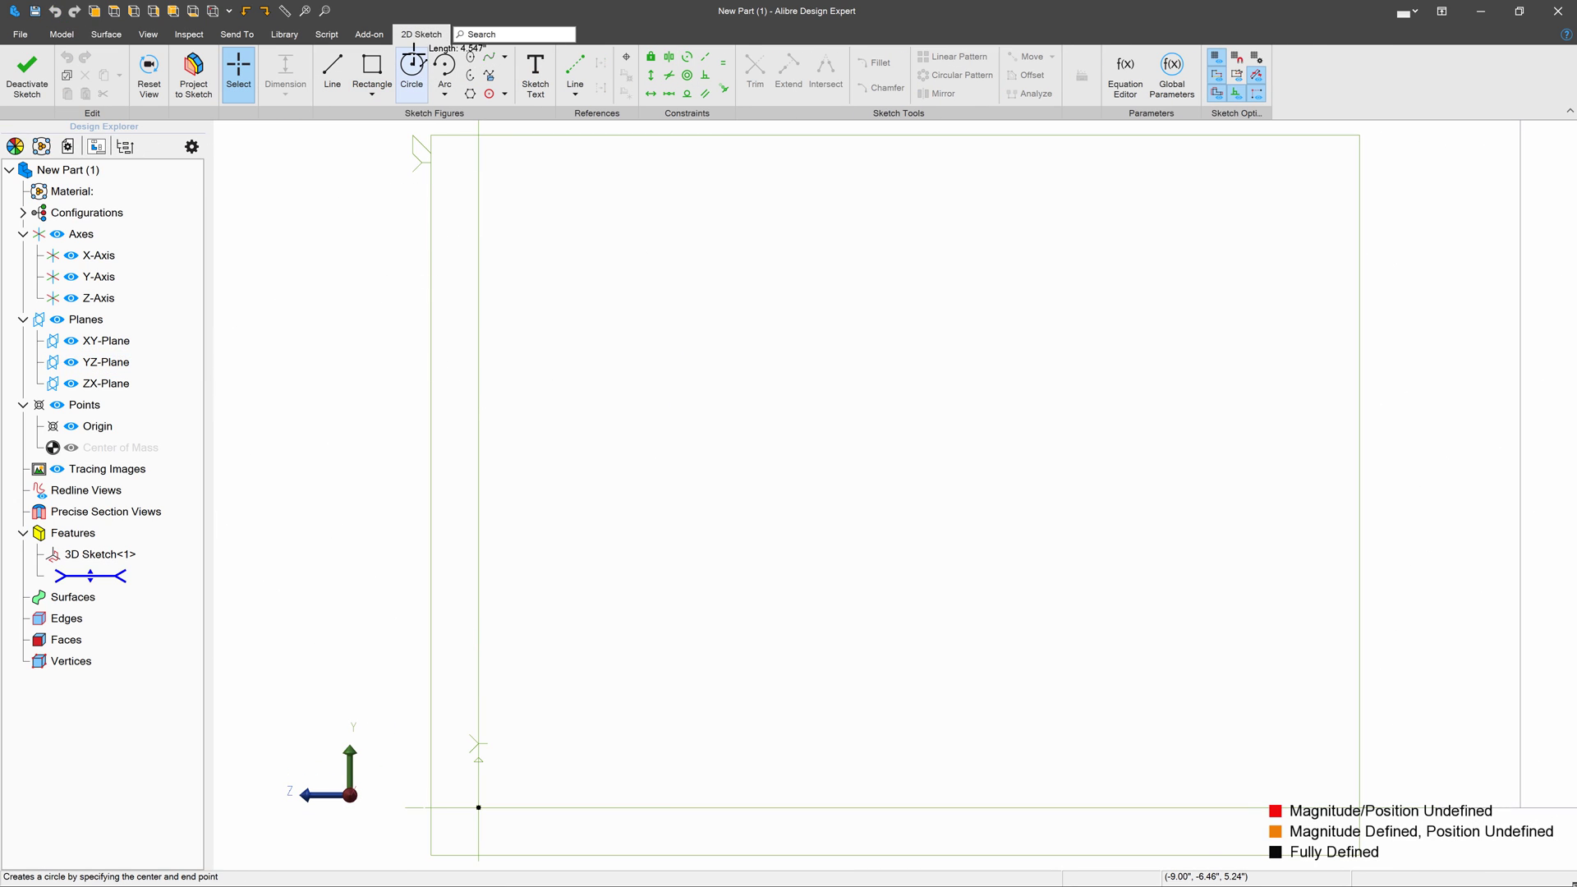
Sketch a circle centred on the origin.
{"action": "left_click", "coordinate": [412, 63]}
{"action": "left_click", "coordinate": [478, 808]}
{"action": "left_click", "coordinate": [542, 760]}
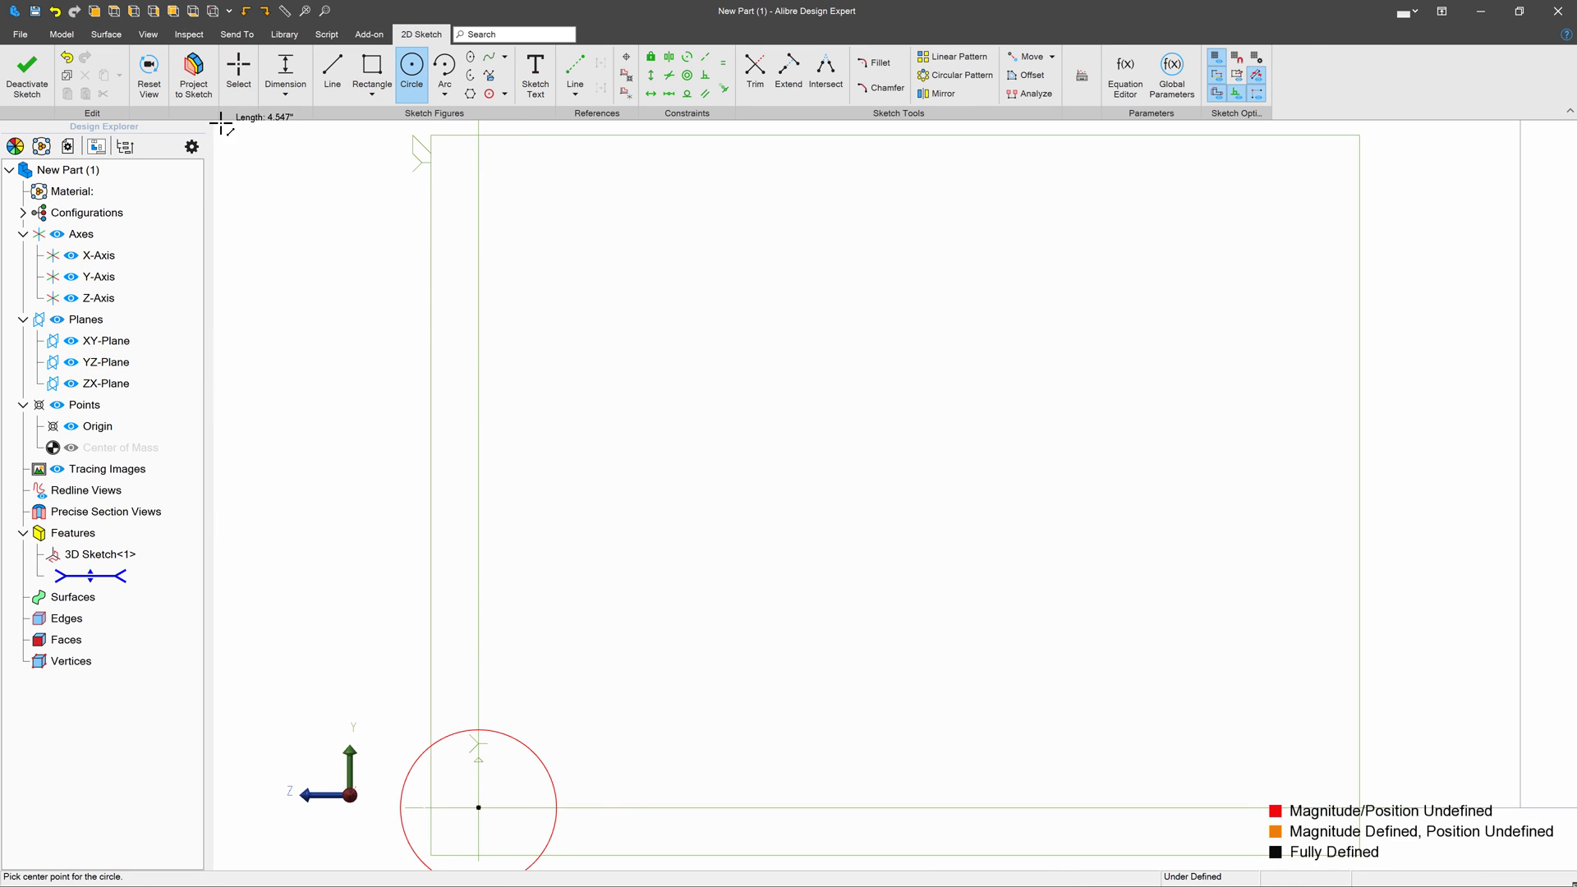
{"action": "key", "text": "Escape"}
{"action": "scroll", "coordinate": [789, 274], "scroll_direction": "down", "scroll_amount": 3}
{"action": "scroll", "coordinate": [604, 673], "scroll_direction": "up", "scroll_amount": 5}
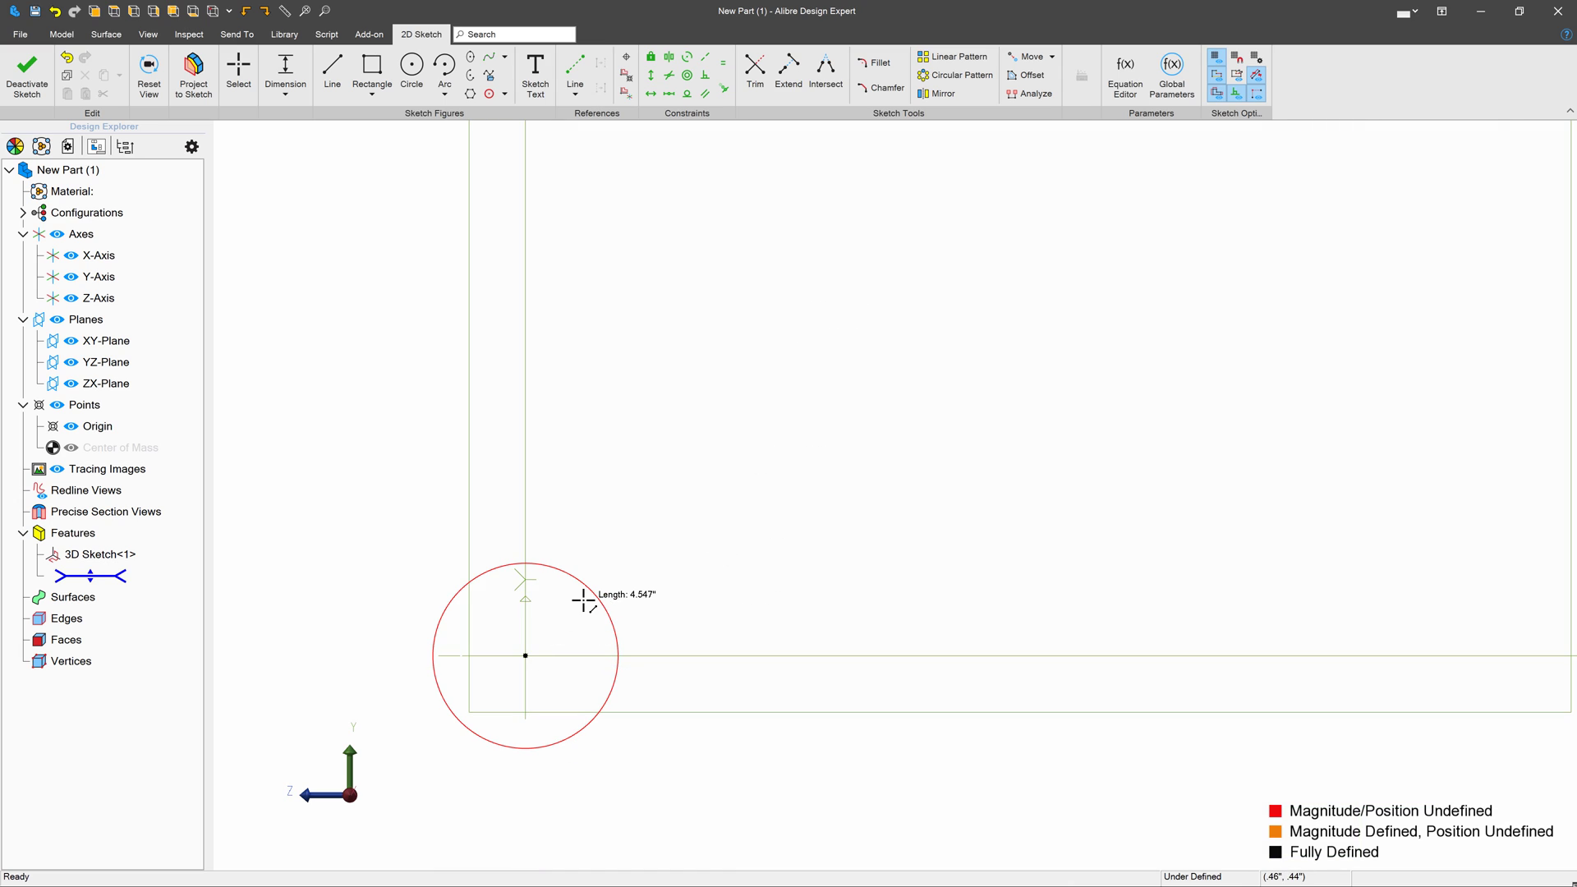
Dimension the circle's diameter to 1 inch and finish the 2D sketch.
{"action": "left_click", "coordinate": [597, 594]}
{"action": "left_click", "coordinate": [695, 574]}
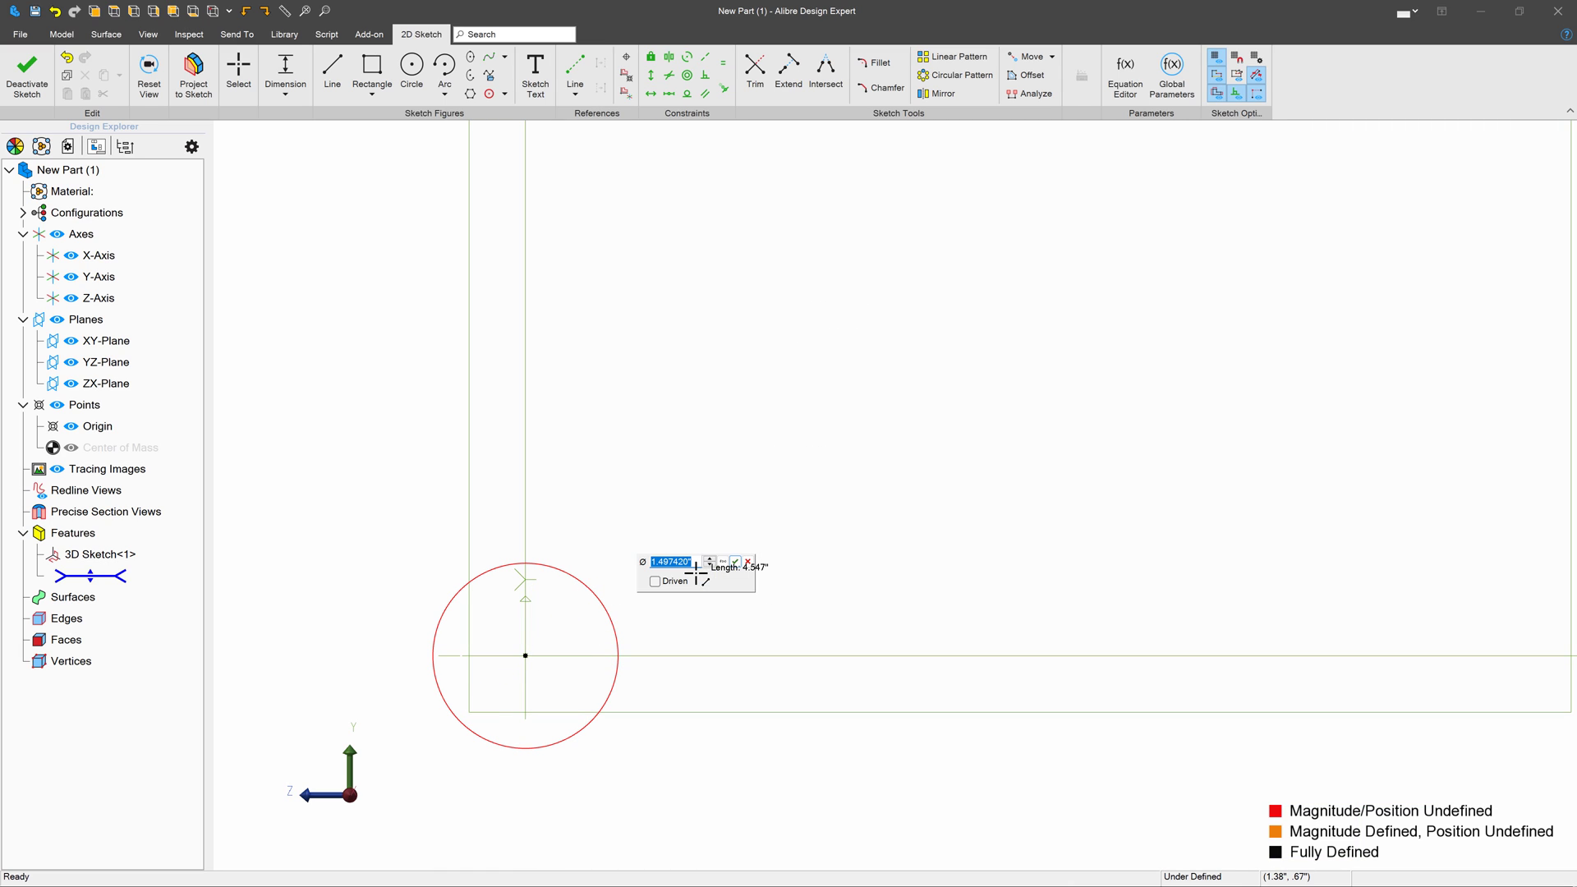
{"action": "type", "text": "1"}
{"action": "key", "text": "Return"}
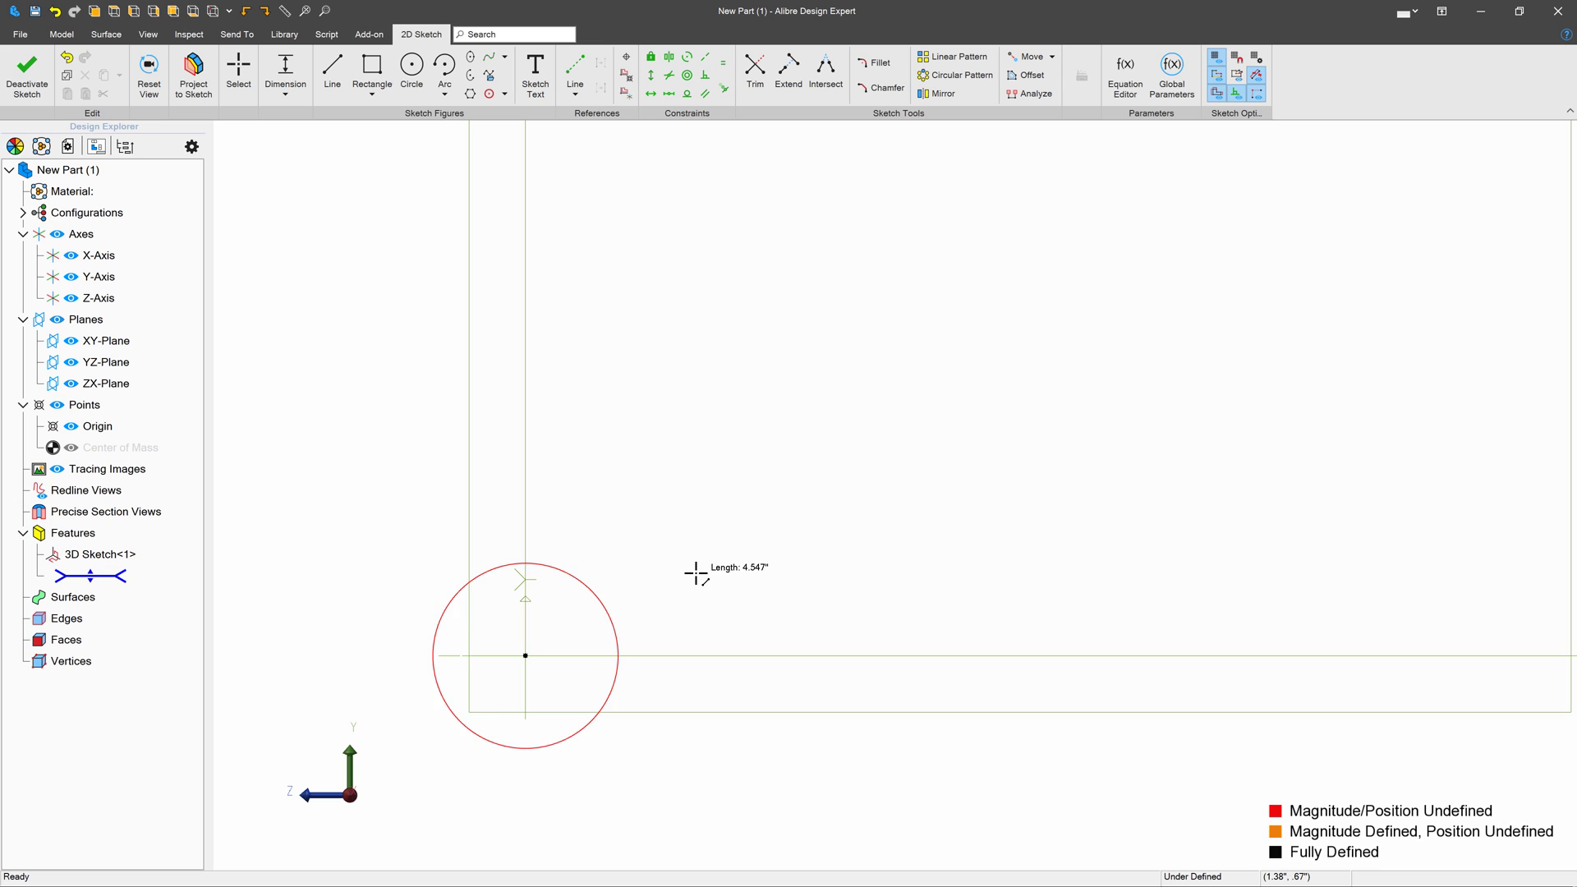
{"action": "scroll", "coordinate": [493, 485], "scroll_direction": "down", "scroll_amount": 2}
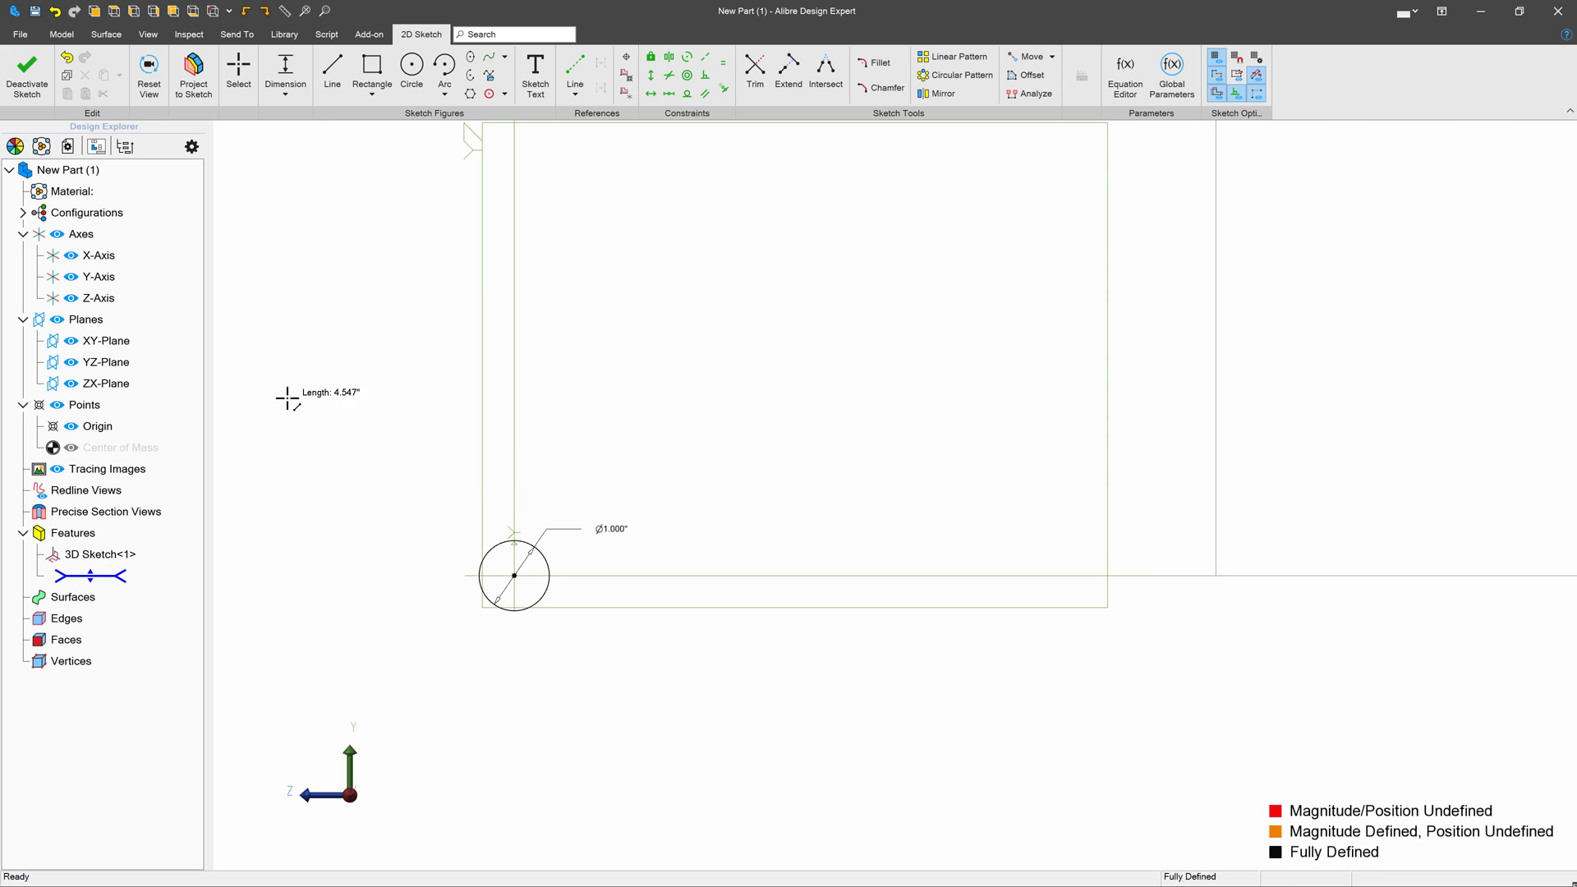
{"action": "left_click", "coordinate": [28, 72]}
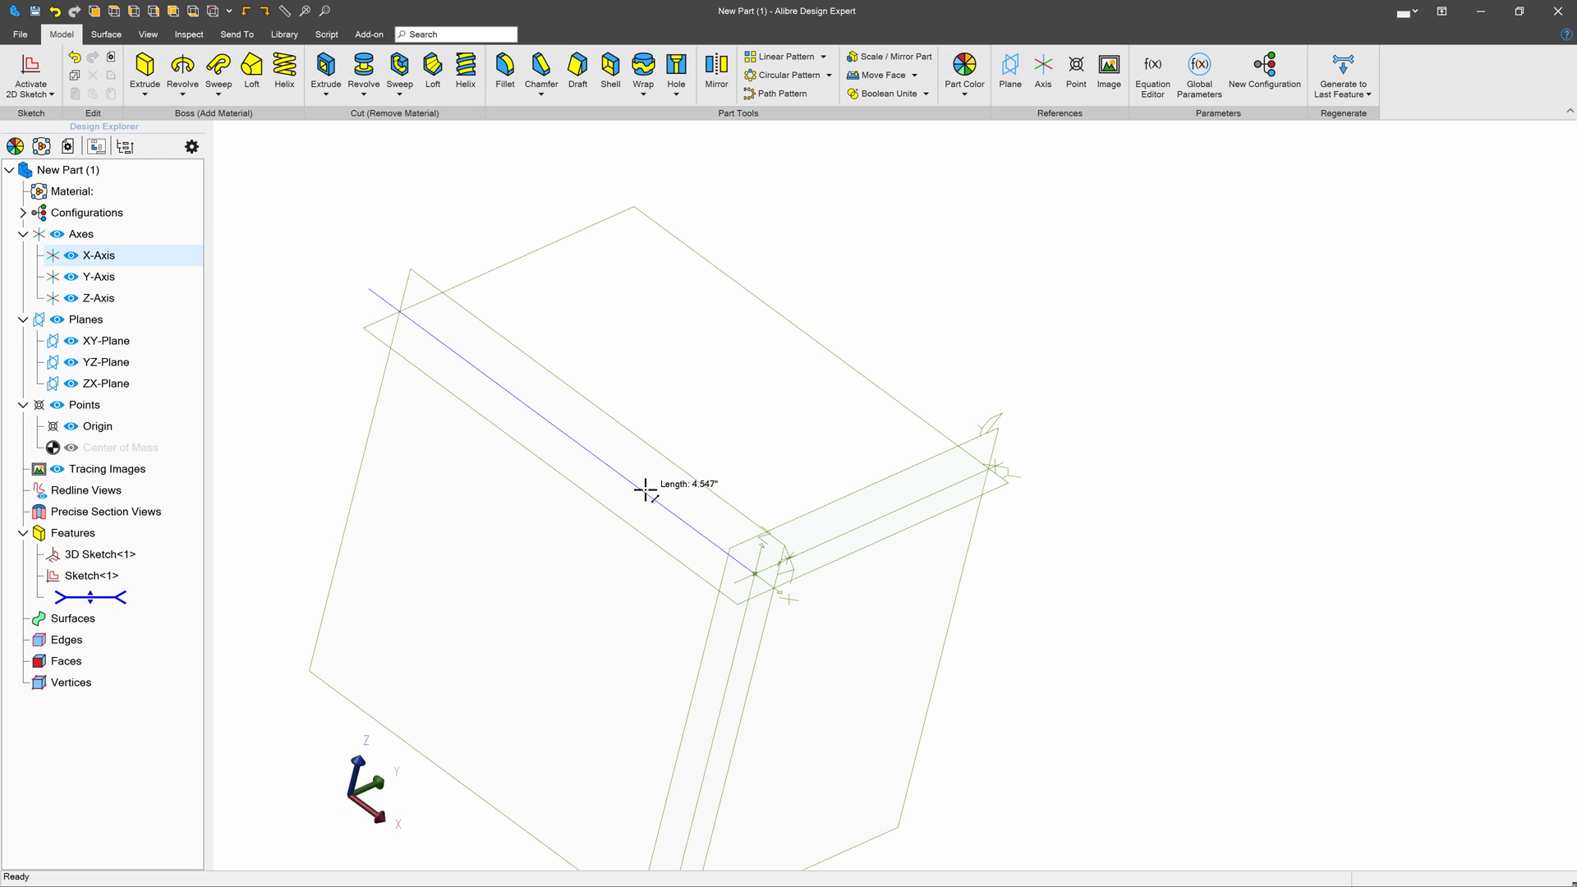
Show the hidden sketches and create a Sweep Boss of the circle along the entire 3D sketch path.
{"action": "key", "text": "ctrl+shift+k"}
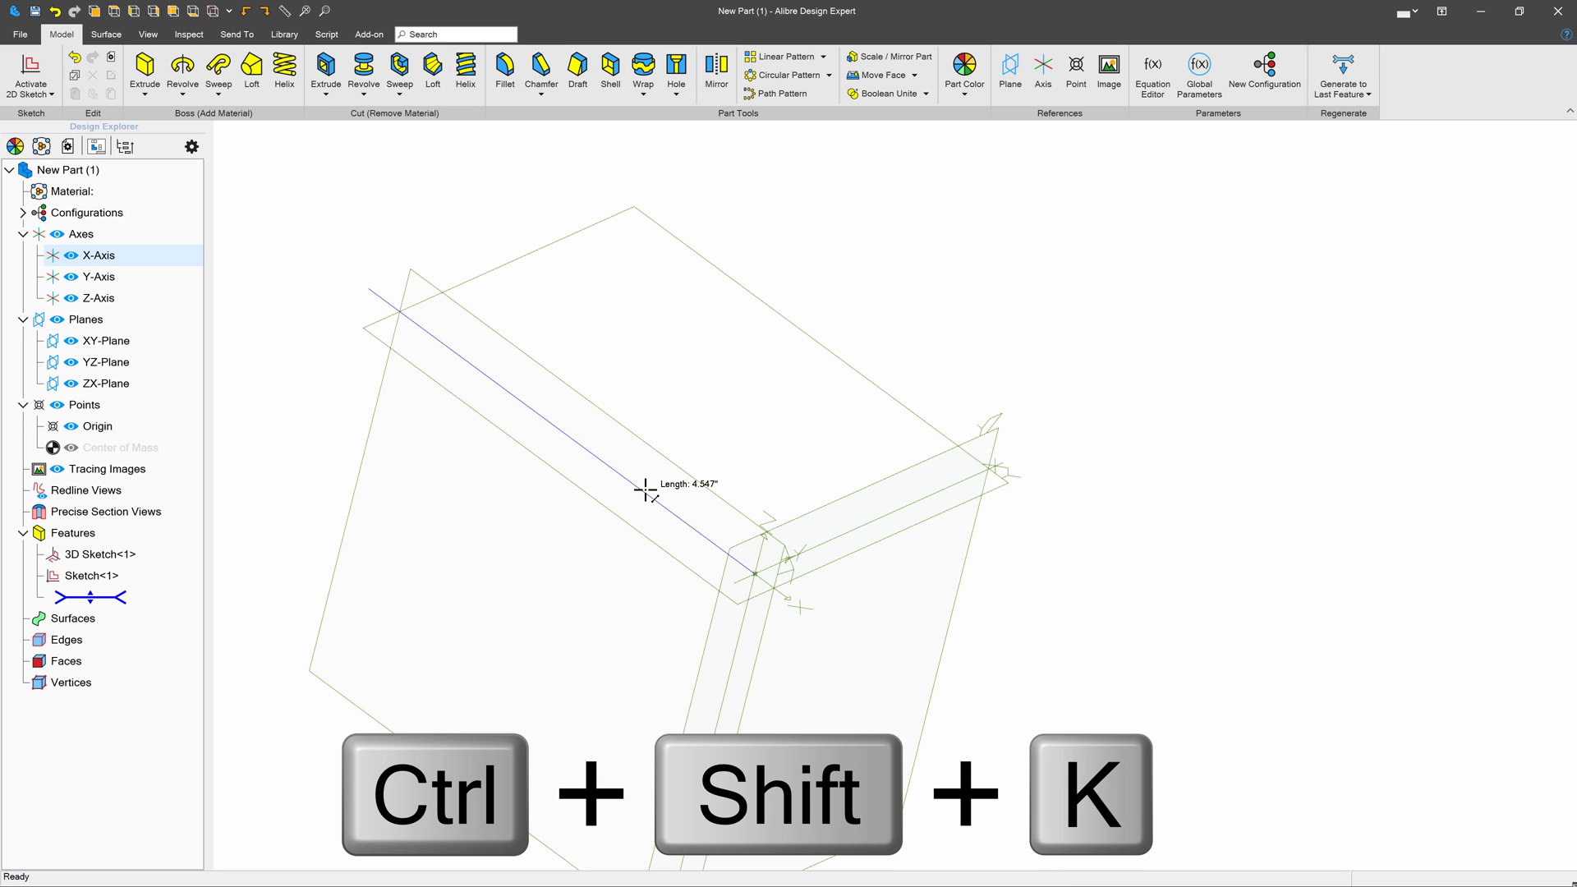
{"action": "scroll", "coordinate": [838, 394], "scroll_direction": "down", "scroll_amount": 4}
{"action": "scroll", "coordinate": [685, 402], "scroll_direction": "up", "scroll_amount": 4}
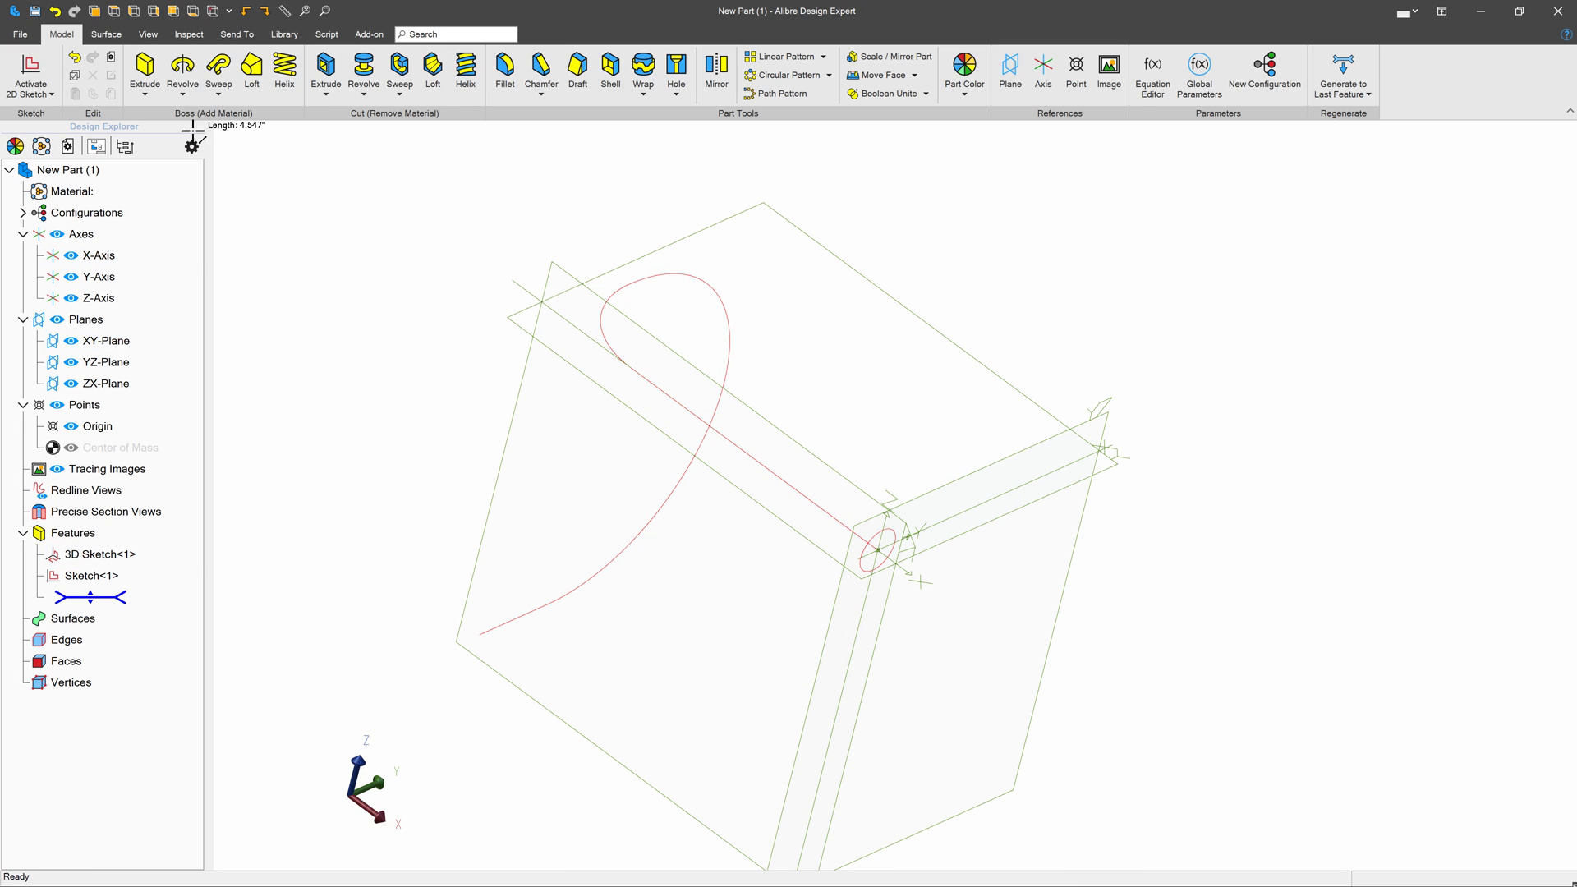
{"action": "left_click", "coordinate": [218, 67]}
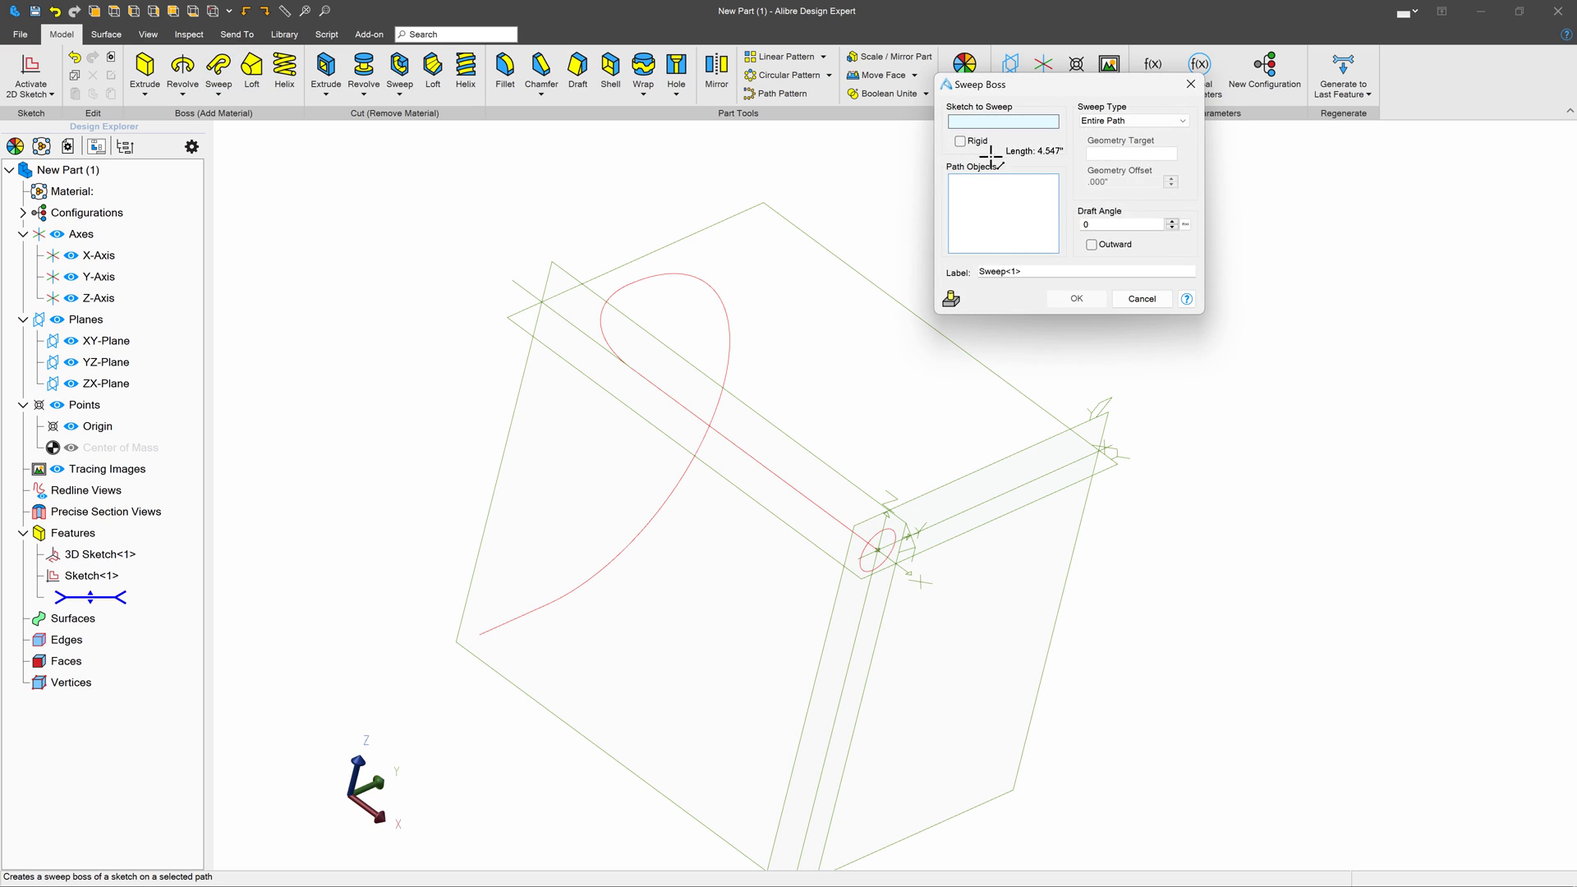
{"action": "left_click", "coordinate": [891, 528]}
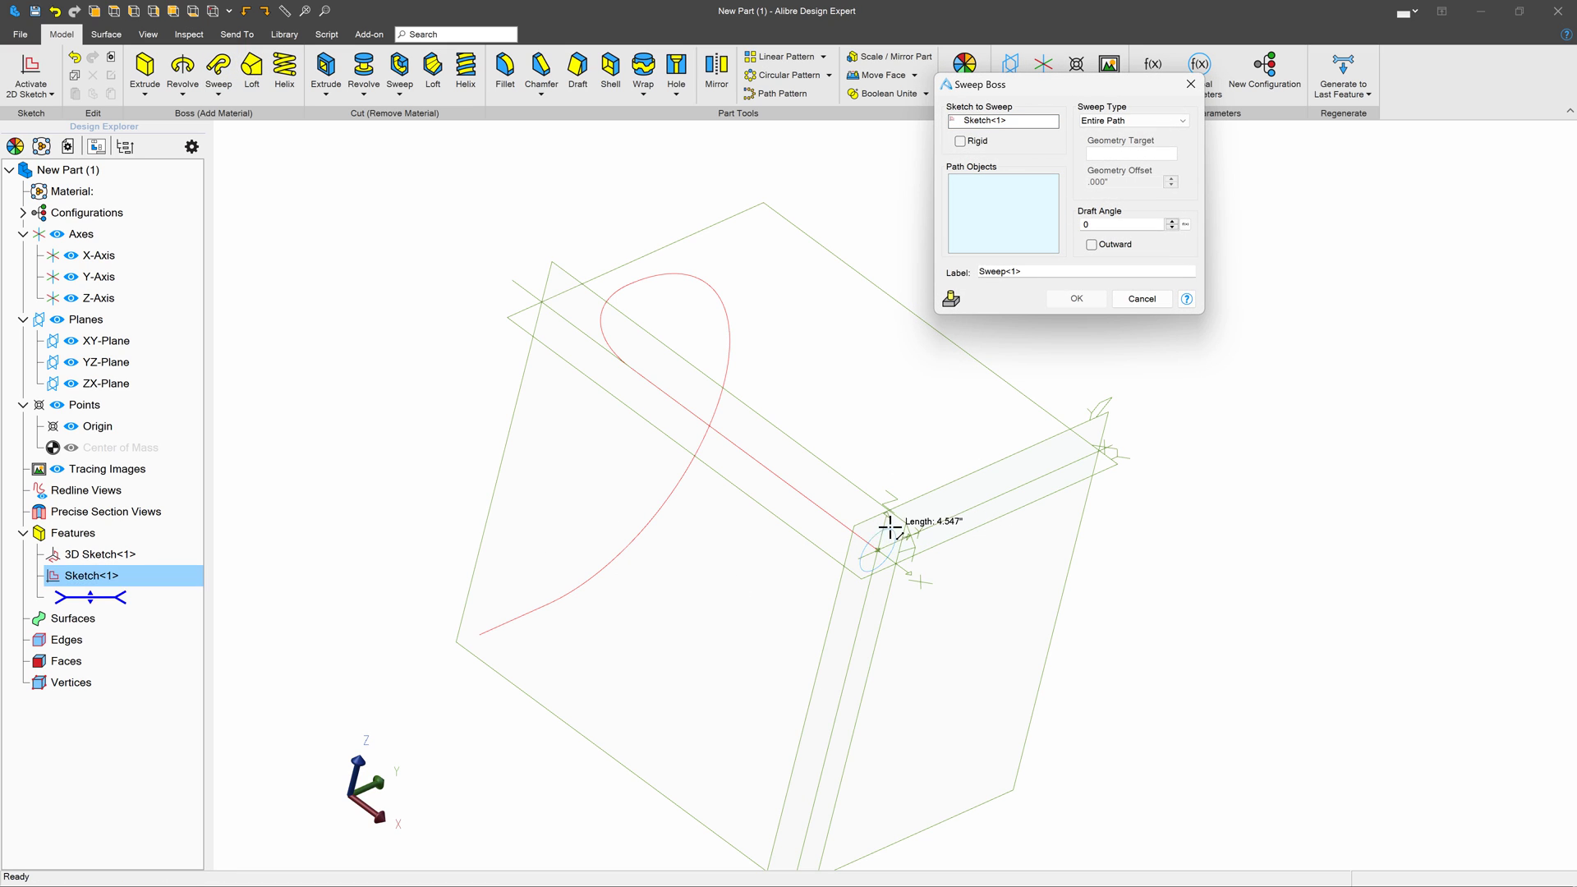
{"action": "left_click", "coordinate": [790, 483]}
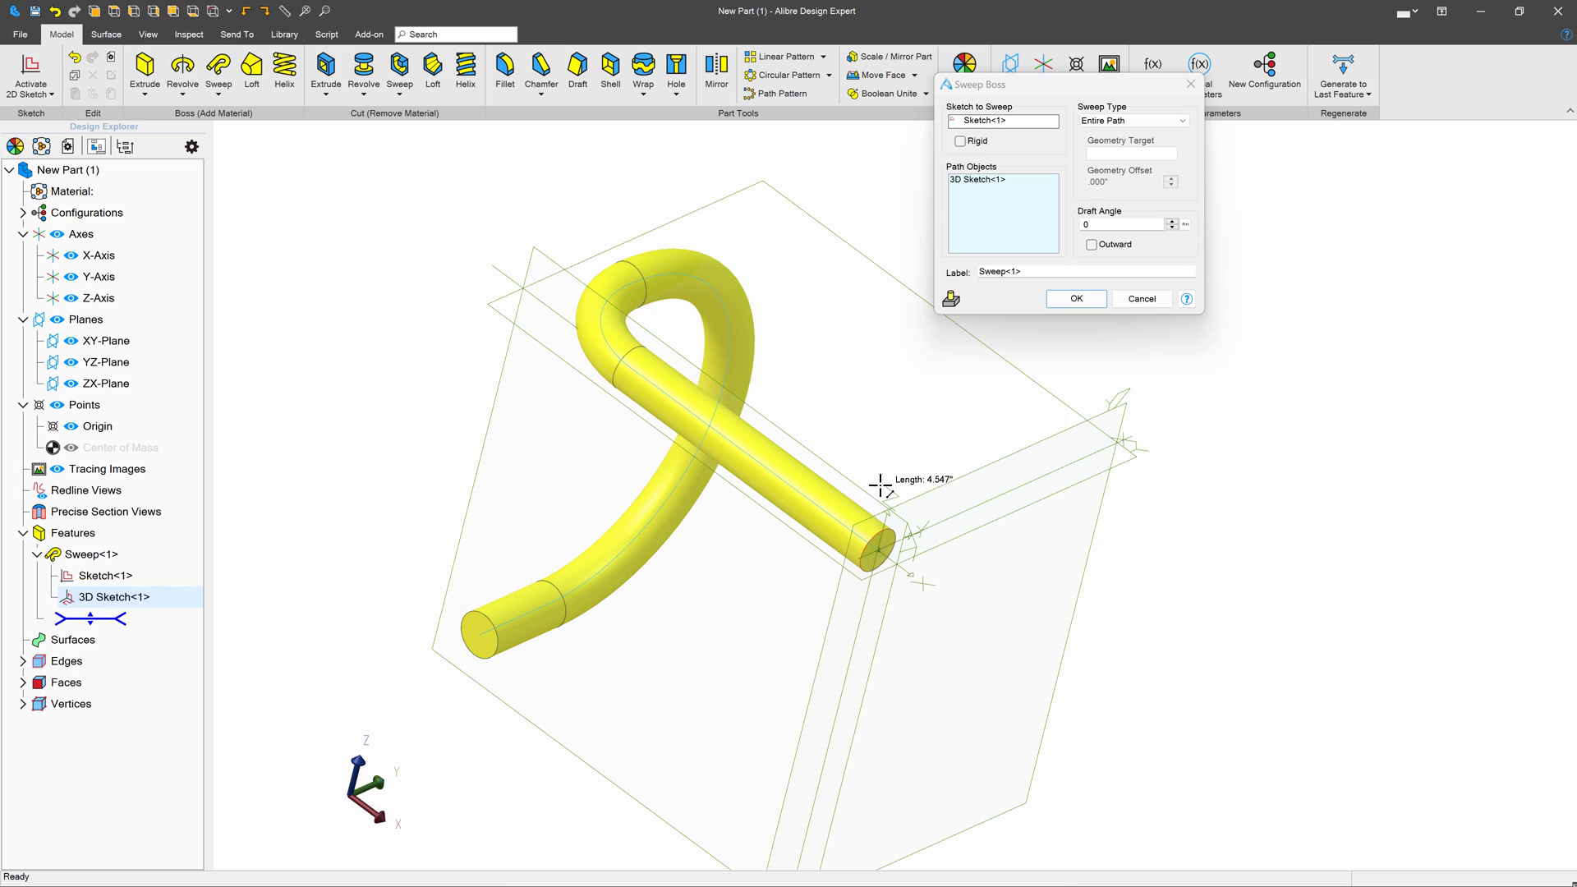
{"action": "left_click", "coordinate": [1076, 298]}
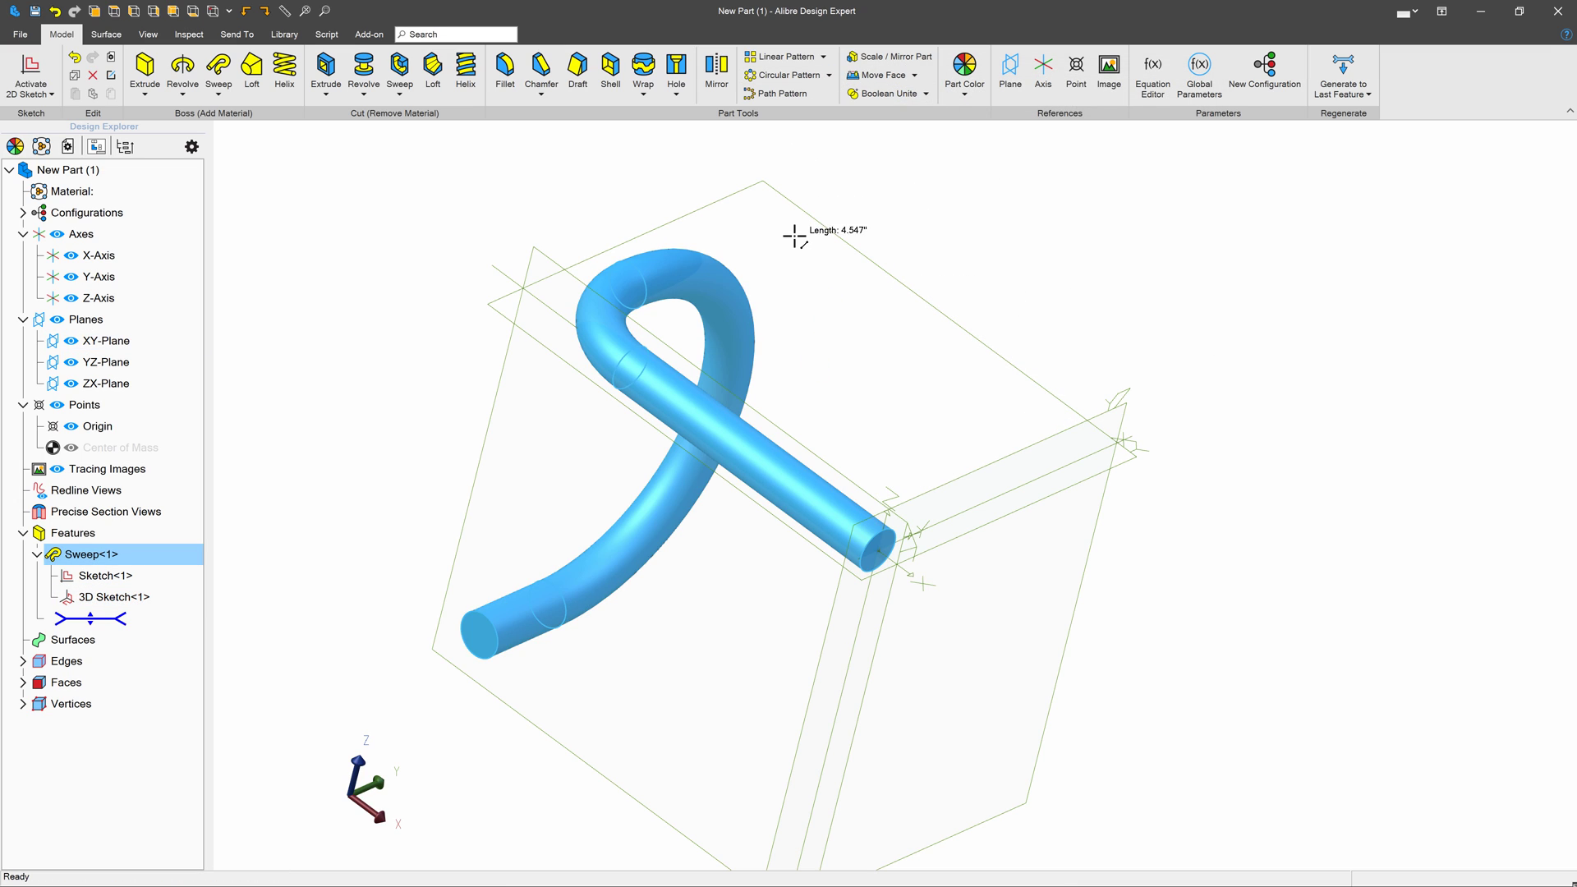
Mirror the swept tube about the YZ-Plane with Mirror Geometry enabled.
{"action": "scroll", "coordinate": [809, 355], "scroll_direction": "down", "scroll_amount": 2}
{"action": "left_click", "coordinate": [716, 70]}
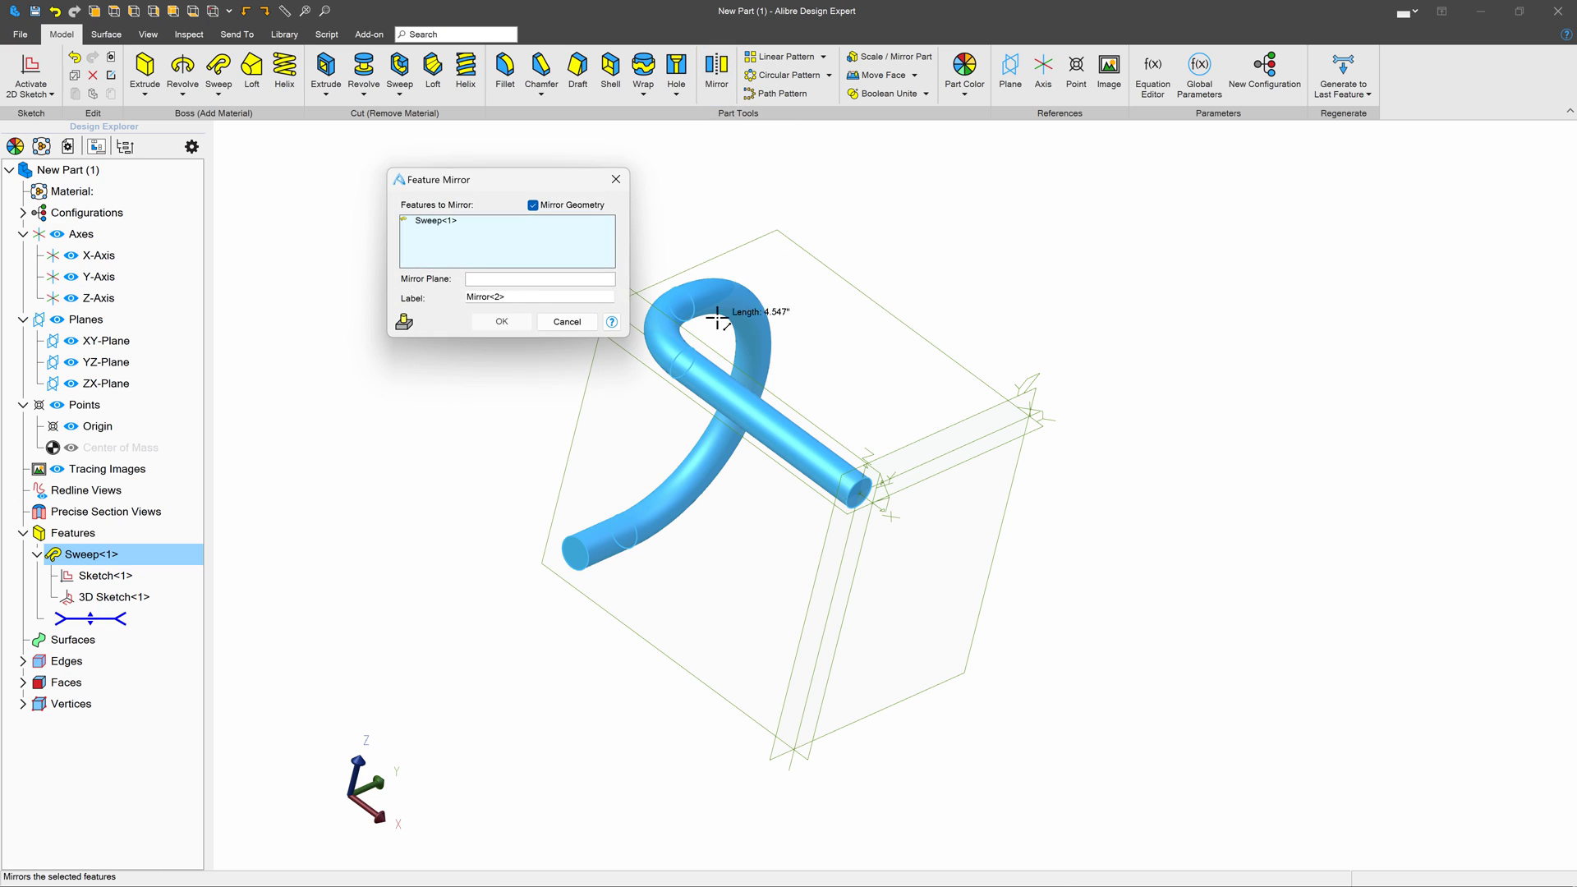
{"action": "left_click", "coordinate": [951, 415]}
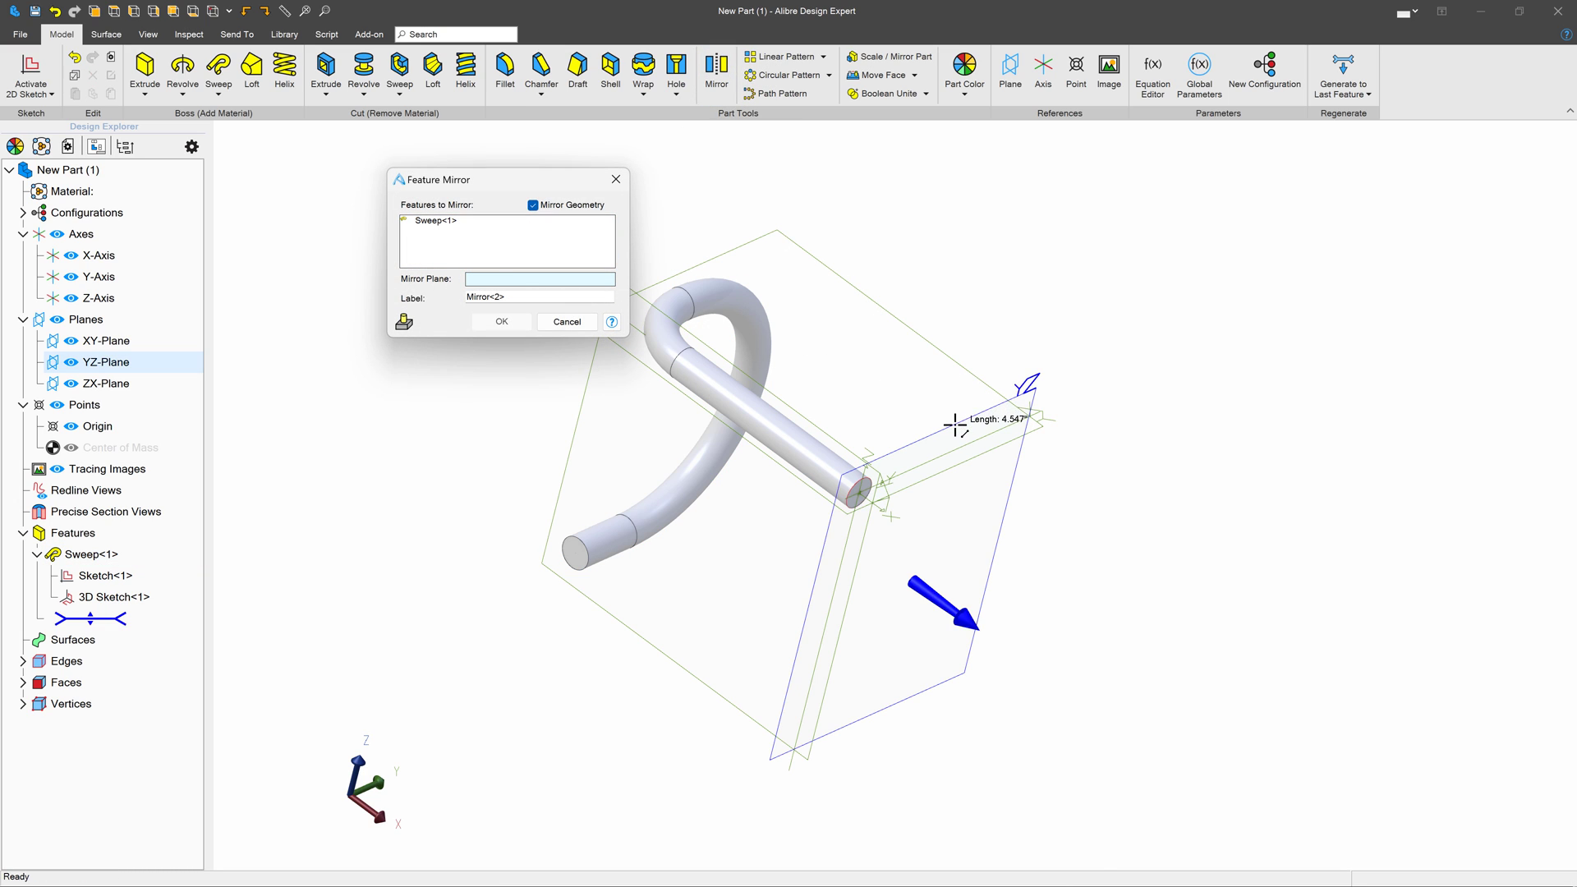
{"action": "left_click", "coordinate": [498, 323]}
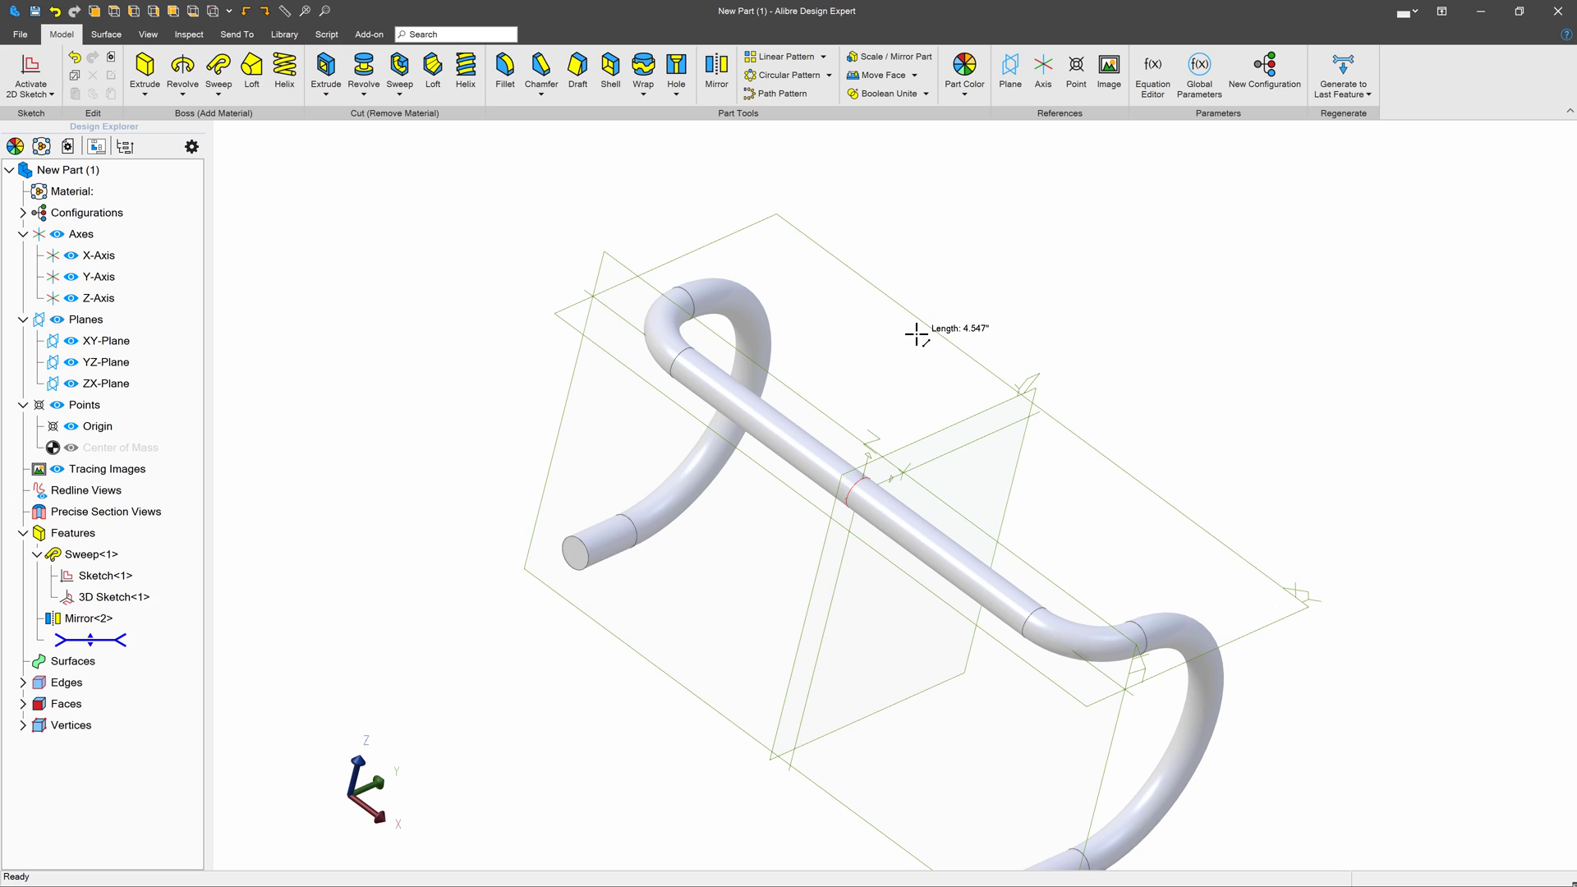
Shell the handlebar with a standard thickness of .15 inch, removing both circular end faces.
{"action": "scroll", "coordinate": [915, 328], "scroll_direction": "down", "scroll_amount": 3}
{"action": "mouse_move", "coordinate": [871, 449]}
{"action": "middle_mouse_down"}
{"action": "mouse_move", "coordinate": [829, 428]}
{"action": "mouse_move", "coordinate": [897, 426]}
{"action": "mouse_move", "coordinate": [858, 441]}
{"action": "mouse_move", "coordinate": [871, 442]}
{"action": "middle_mouse_up"}
{"action": "scroll", "coordinate": [901, 417], "scroll_direction": "up", "scroll_amount": 2}
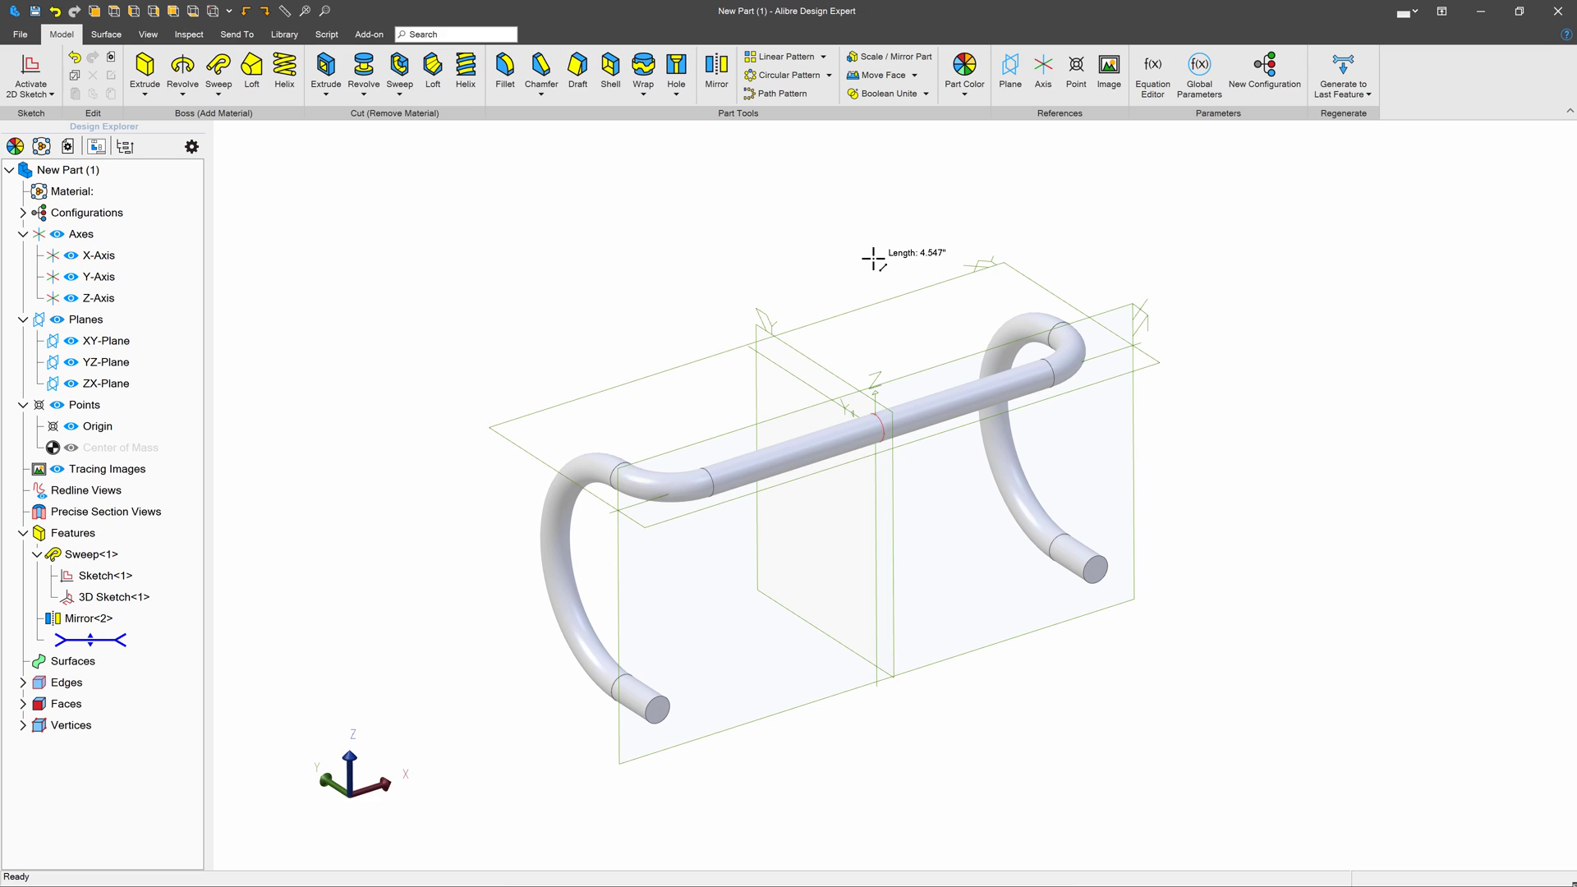
{"action": "left_click", "coordinate": [611, 69]}
{"action": "left_click", "coordinate": [656, 708]}
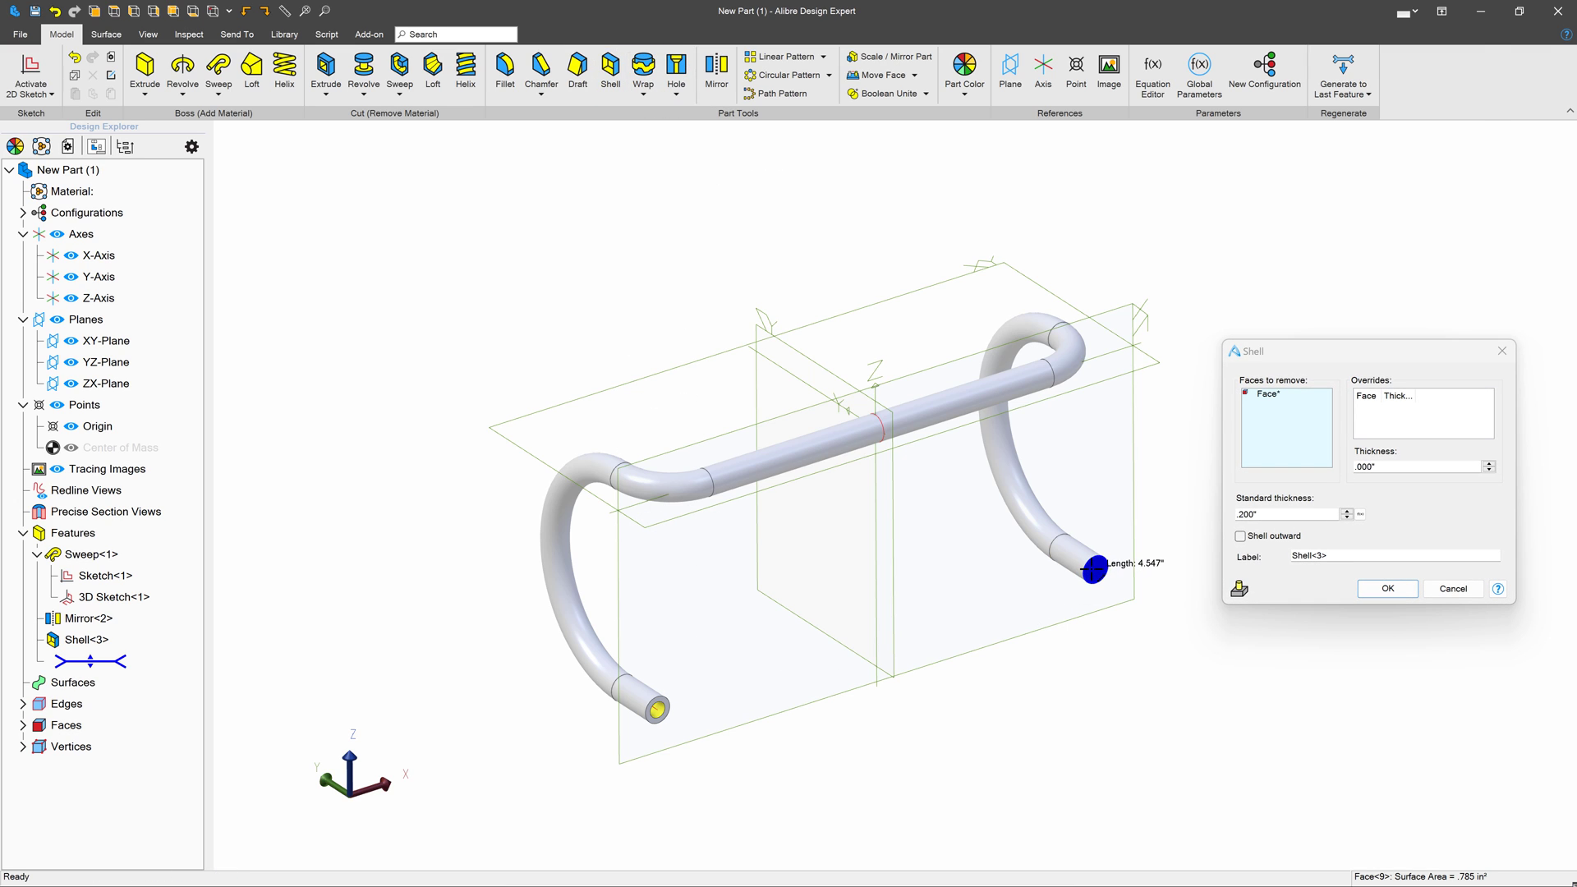
{"action": "left_click", "coordinate": [1095, 567]}
{"action": "left_click_drag", "start_coordinate": [1280, 515], "coordinate": [1132, 507]}
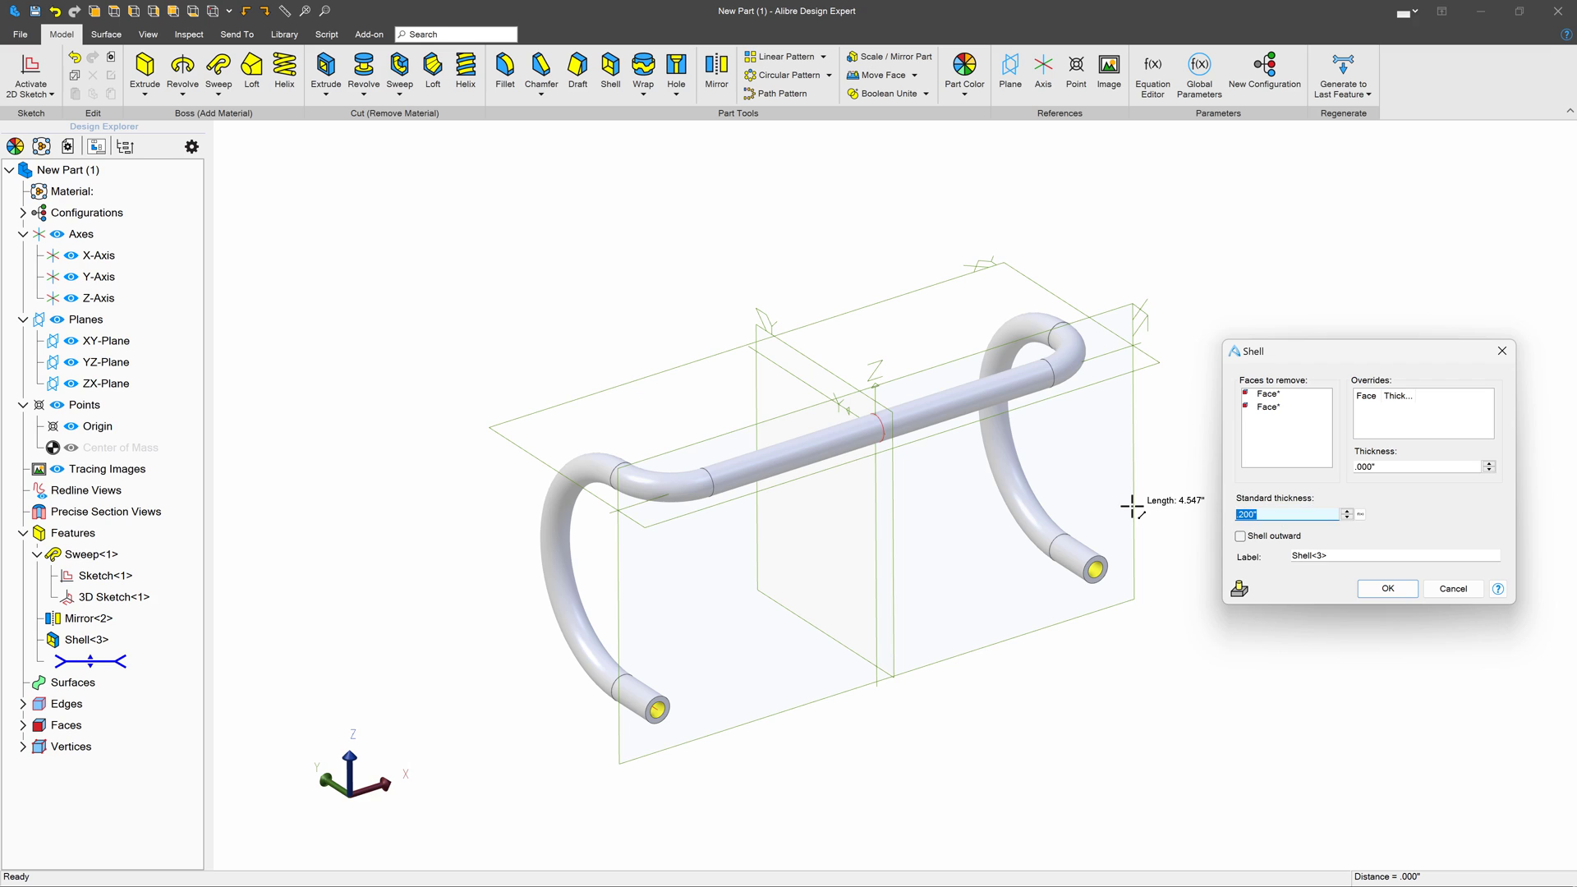
{"action": "type", "text": ".15"}
{"action": "key", "text": "Return"}
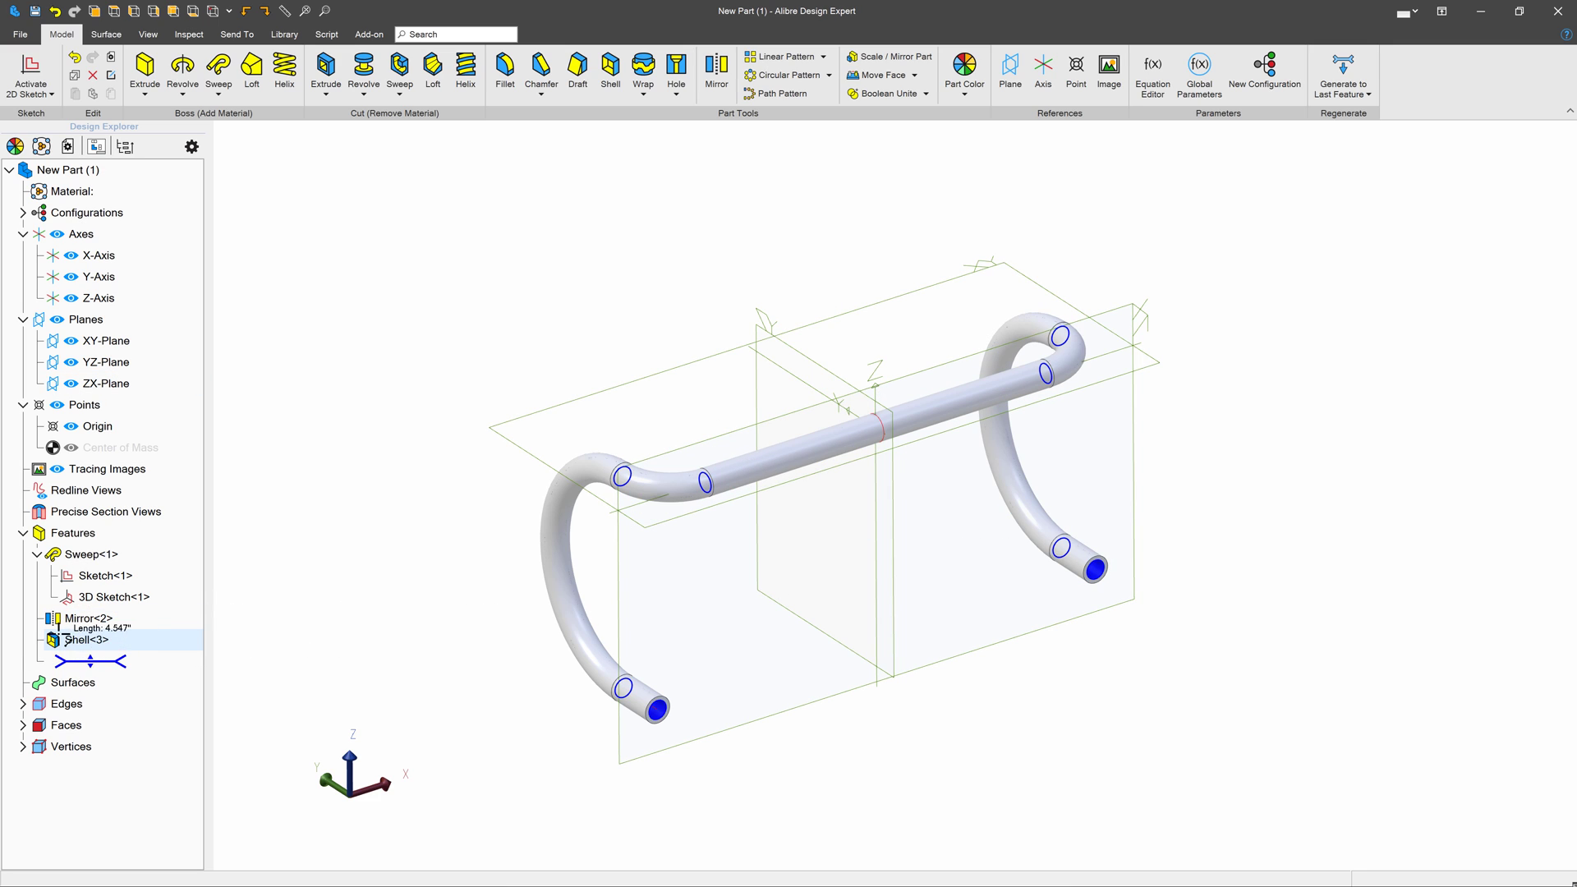
{"action": "scroll", "coordinate": [993, 559], "scroll_direction": "up", "scroll_amount": 2}
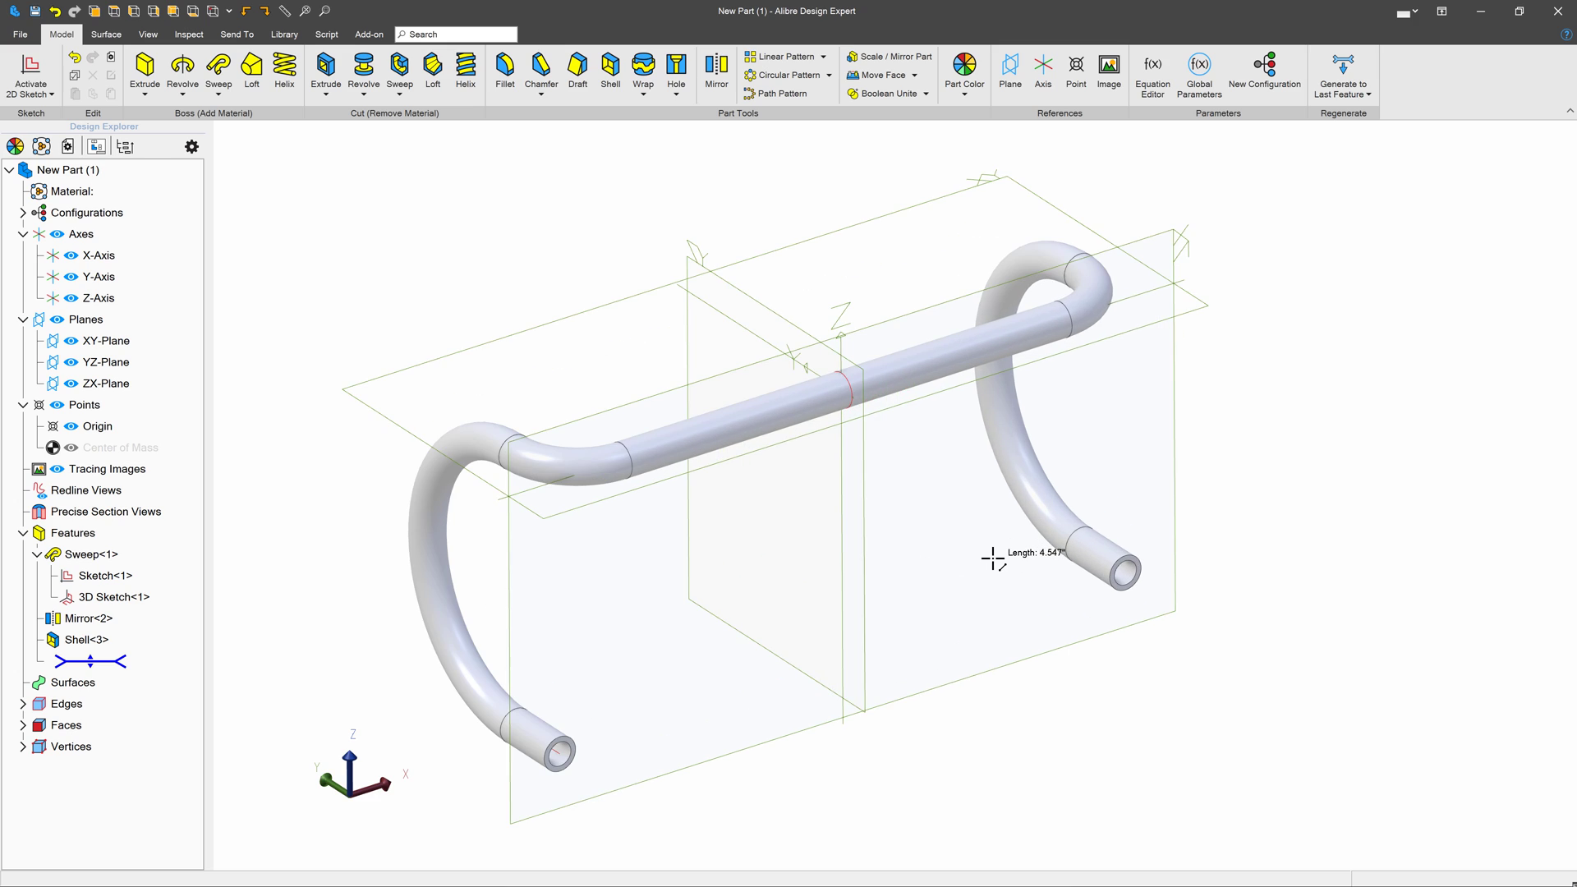
{"action": "scroll", "coordinate": [670, 578], "scroll_direction": "up", "scroll_amount": 2}
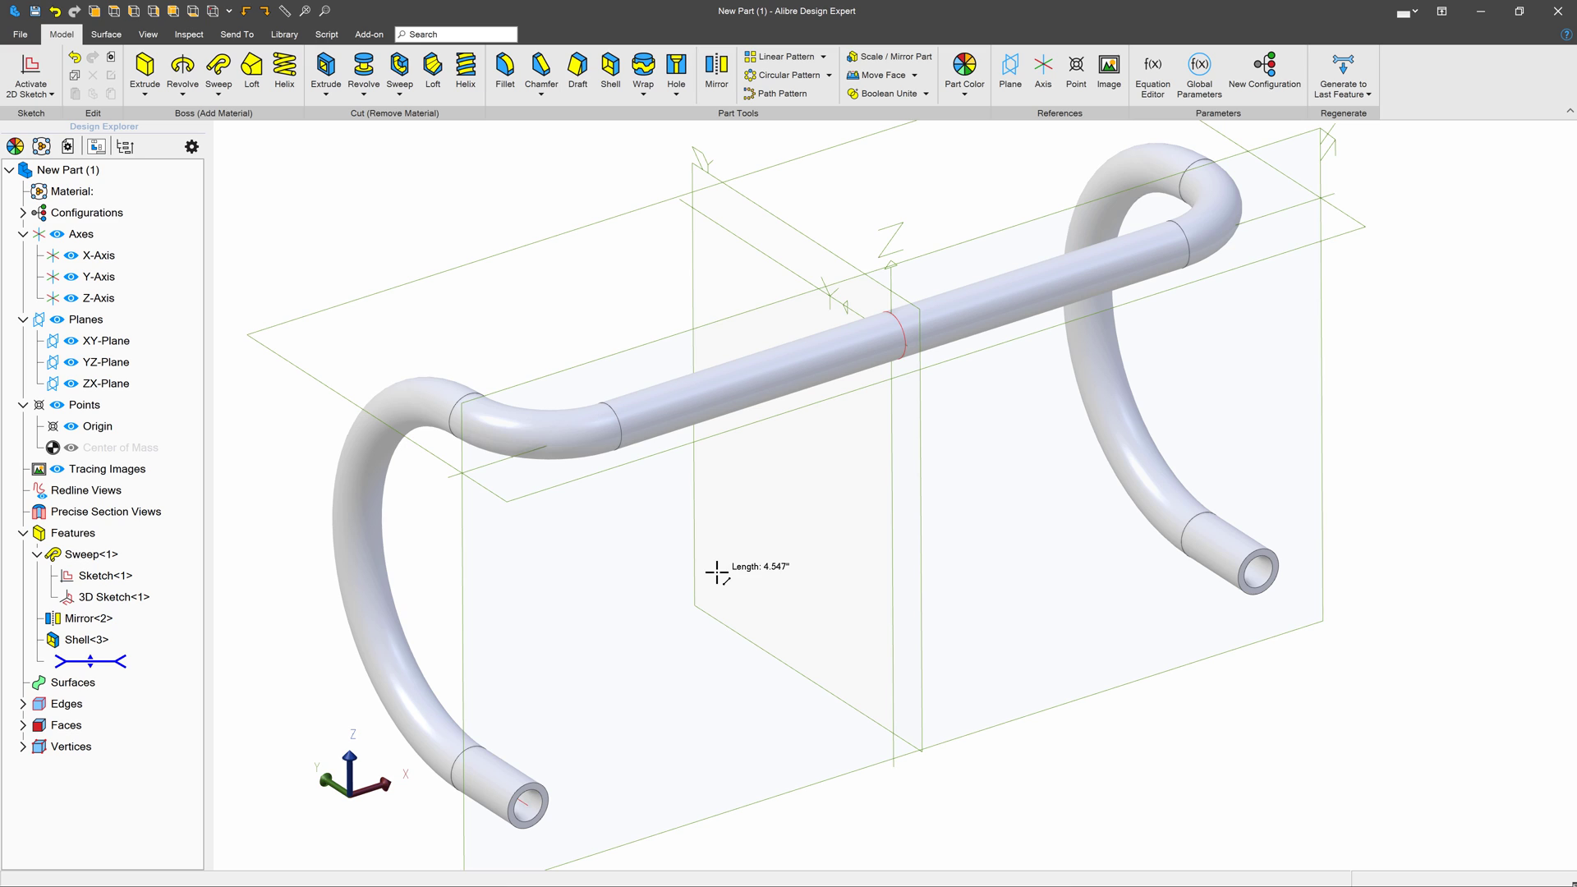
{"action": "scroll", "coordinate": [723, 567], "scroll_direction": "down", "scroll_amount": 2}
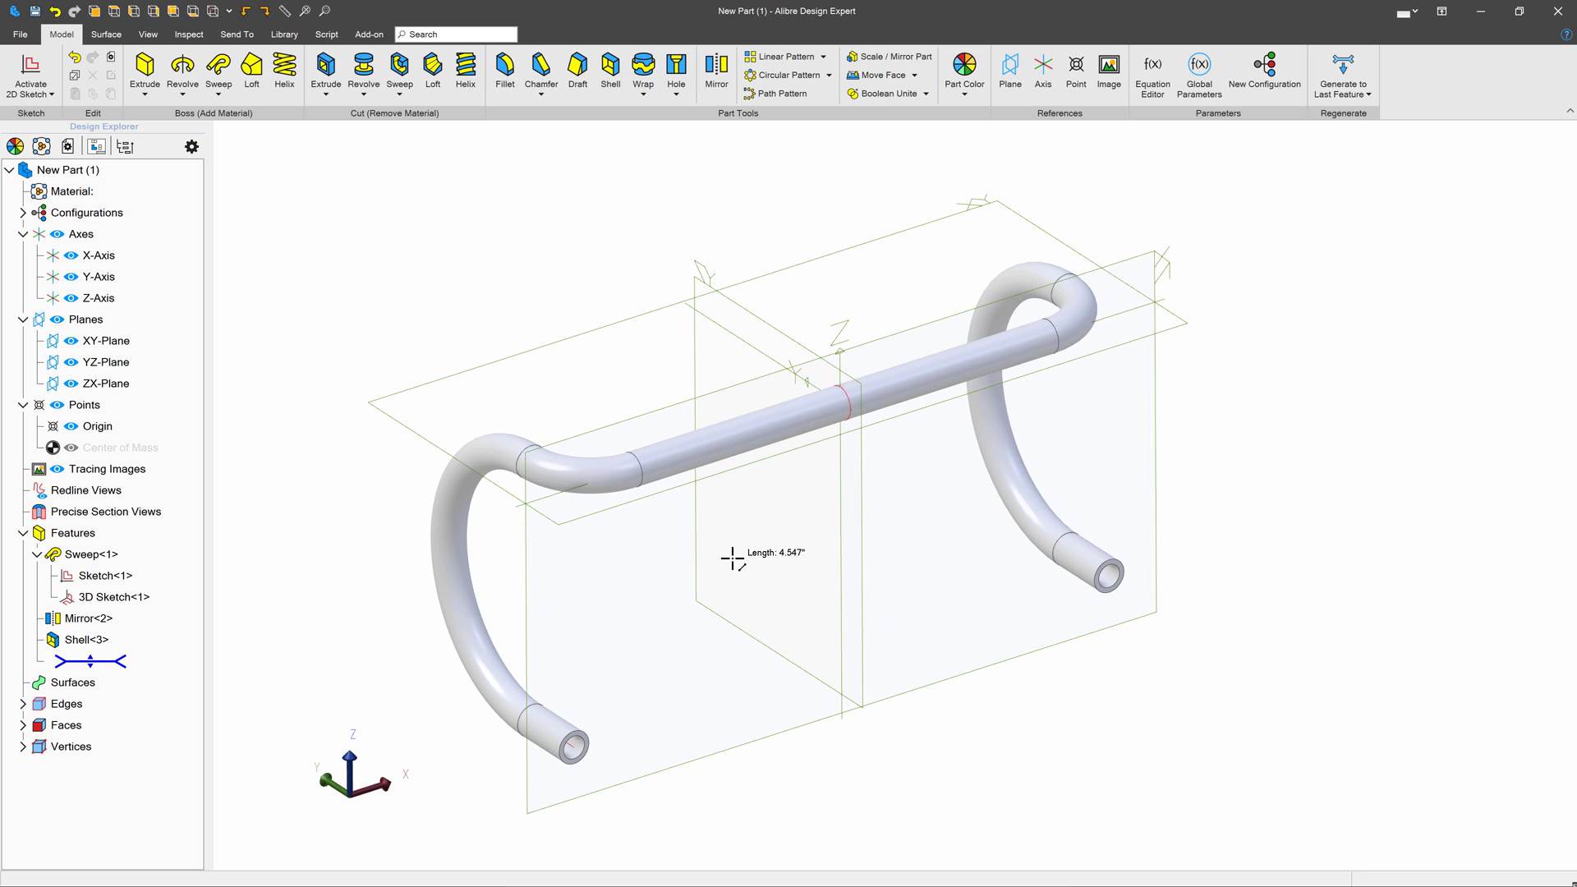
{"action": "scroll", "coordinate": [733, 557], "scroll_direction": "down", "scroll_amount": 3}
{"action": "mouse_move", "coordinate": [749, 550]}
{"action": "middle_mouse_down"}
{"action": "mouse_move", "coordinate": [789, 550]}
{"action": "mouse_move", "coordinate": [753, 554]}
{"action": "middle_mouse_up"}
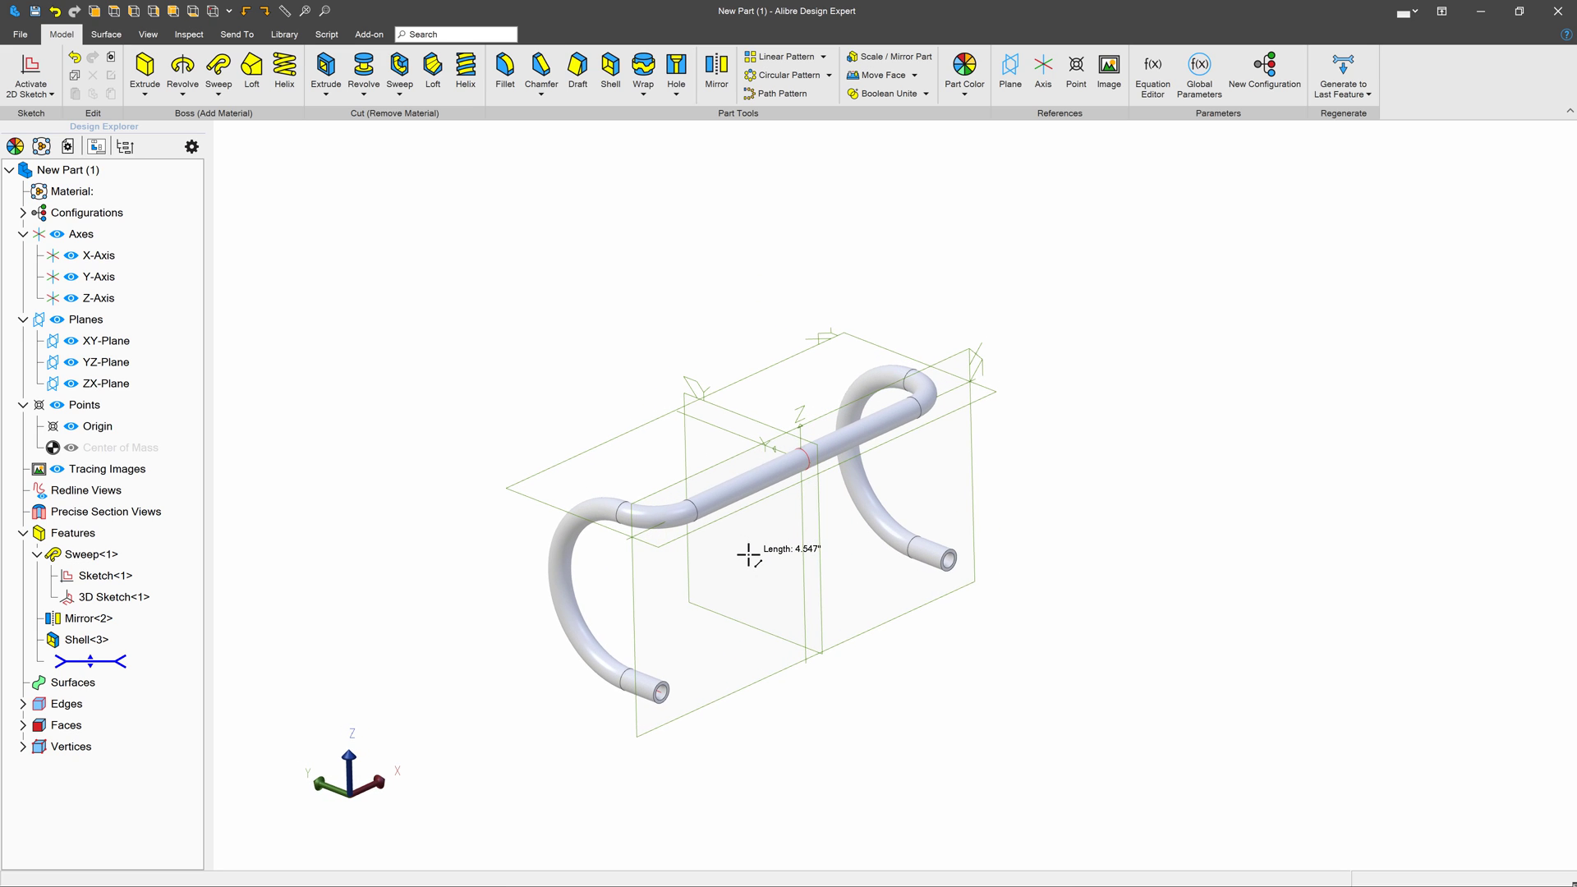